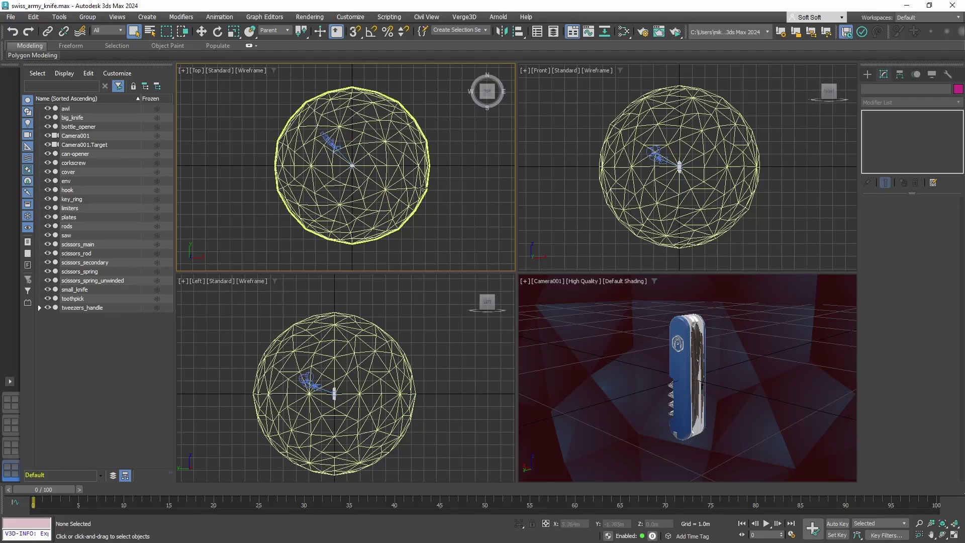
Hide the env geosphere and frame the knife and its camera closer in the Top, Left and Front views.
click(425, 185)
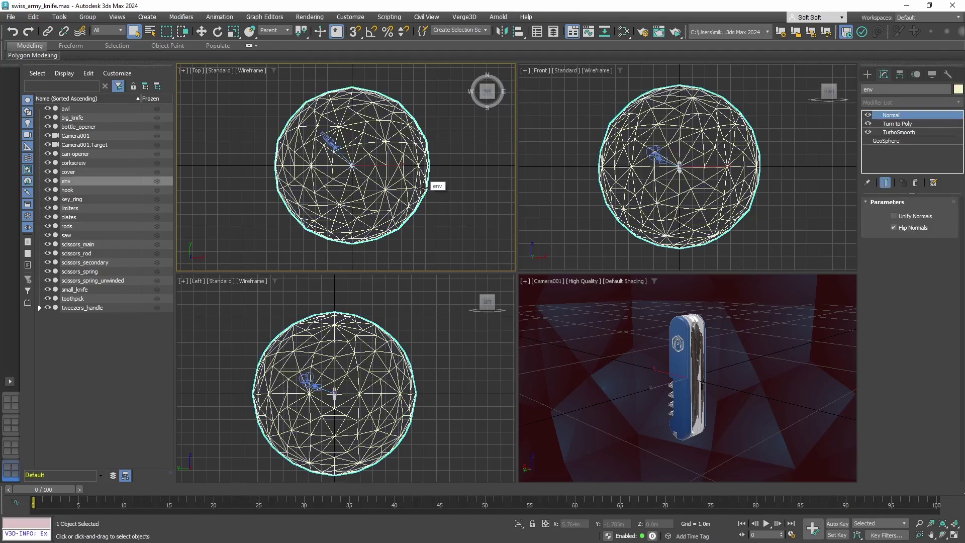
click(47, 180)
scroll(354, 215, up, 3)
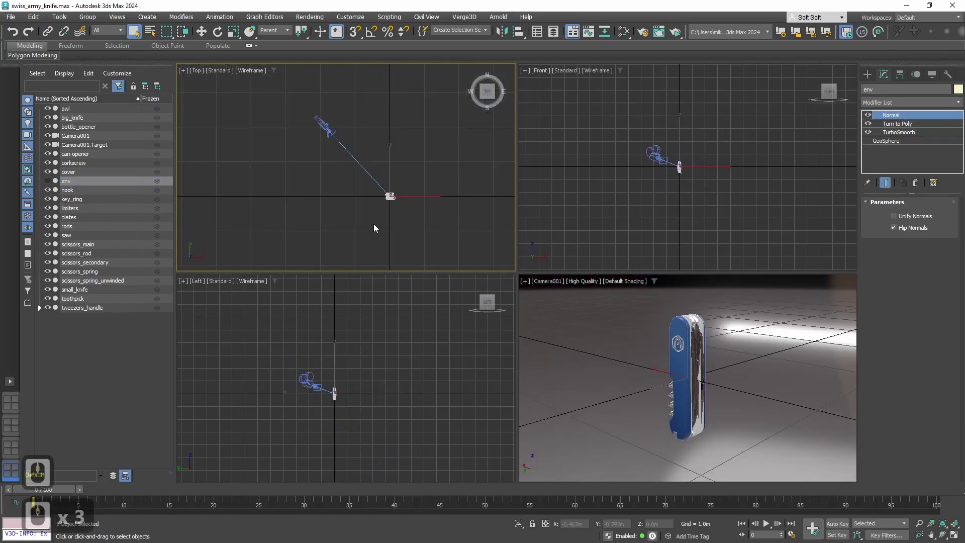
scroll(418, 193, up, 3)
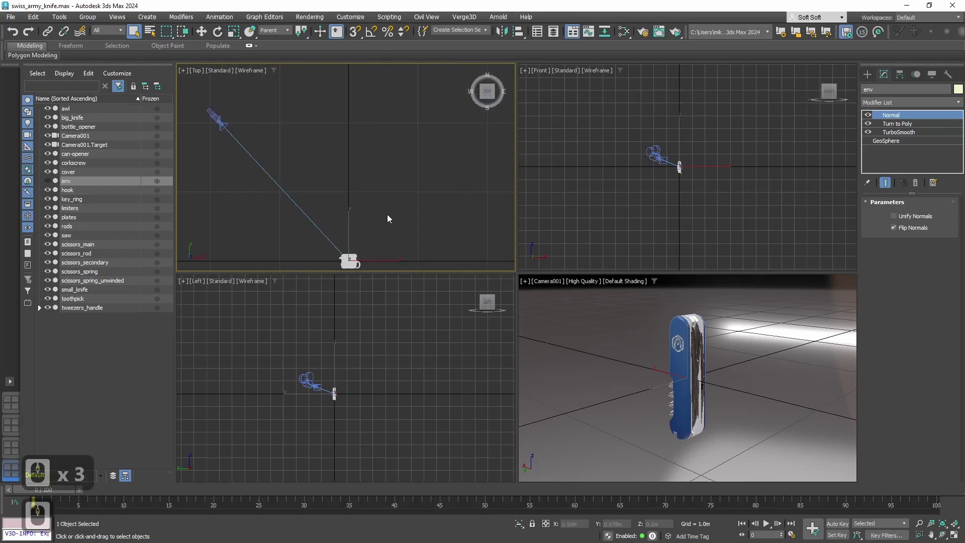
middle_drag(387, 218, 397, 194)
scroll(383, 408, up, 2)
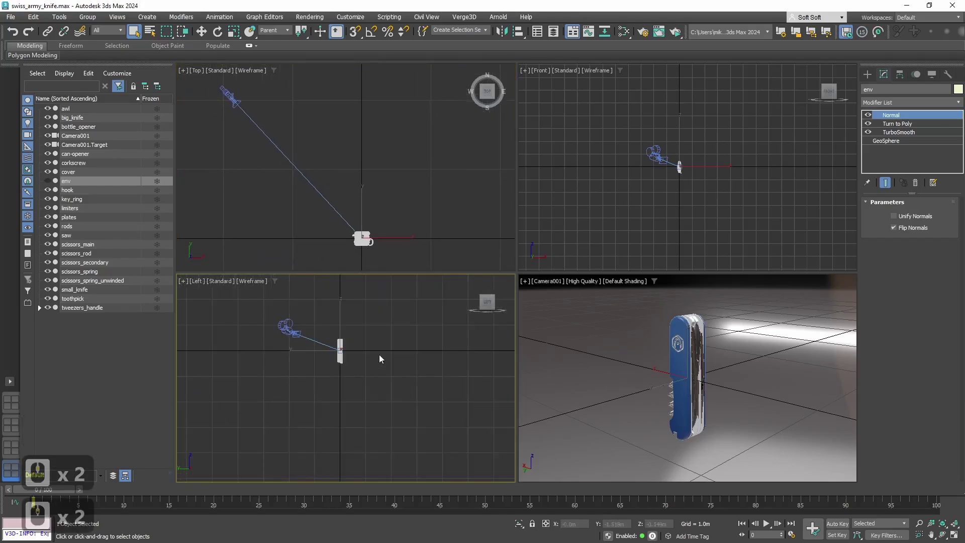
middle_drag(367, 353, 393, 393)
scroll(393, 393, up, 3)
middle_drag(340, 373, 423, 390)
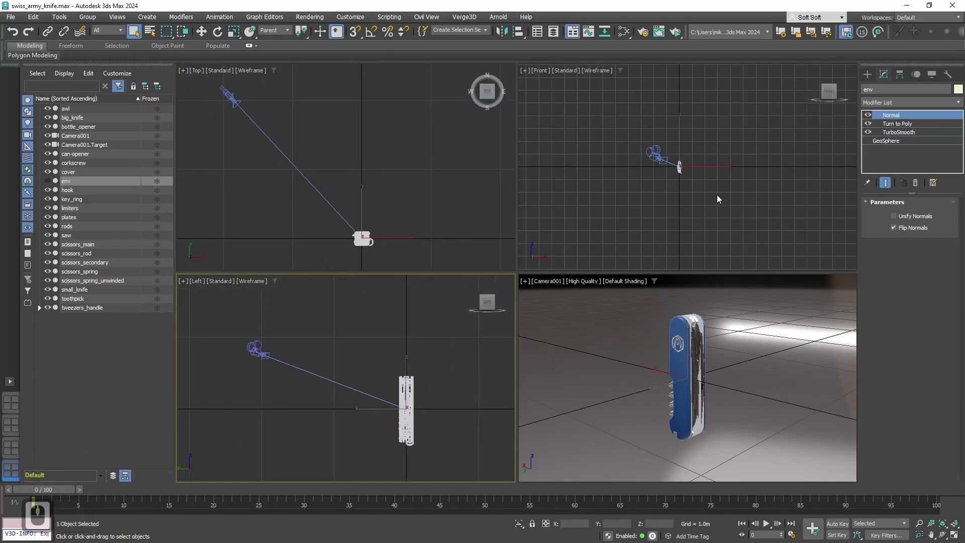
scroll(714, 201, up, 5)
middle_drag(679, 197, 731, 223)
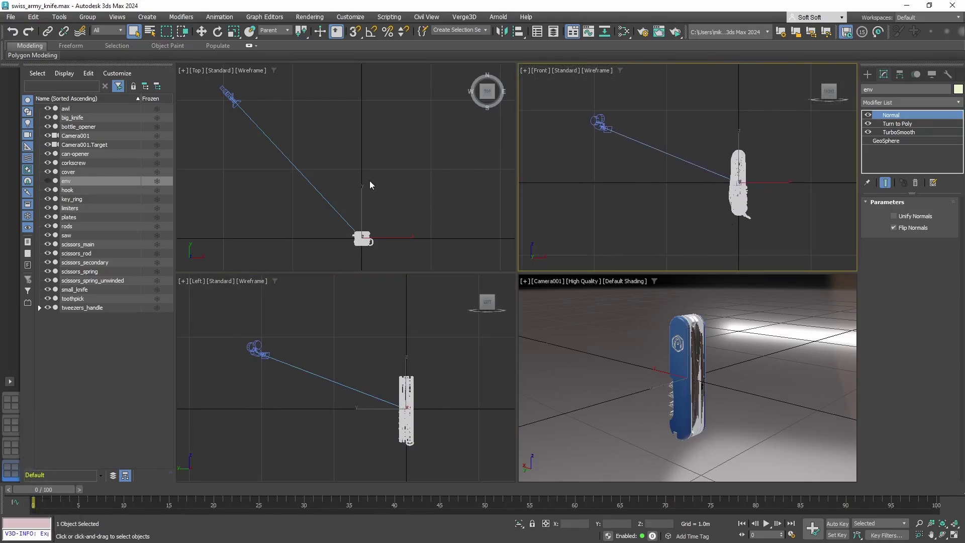
Draw a plane primitive about 0.52 m by 0.52 m in the Top view, just above the knife.
click(147, 16)
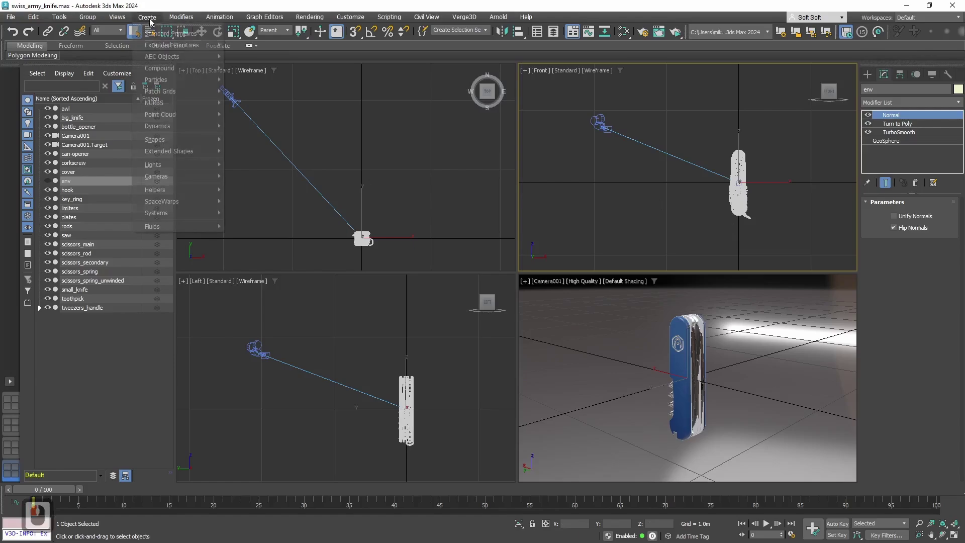
mouse_move(161, 33)
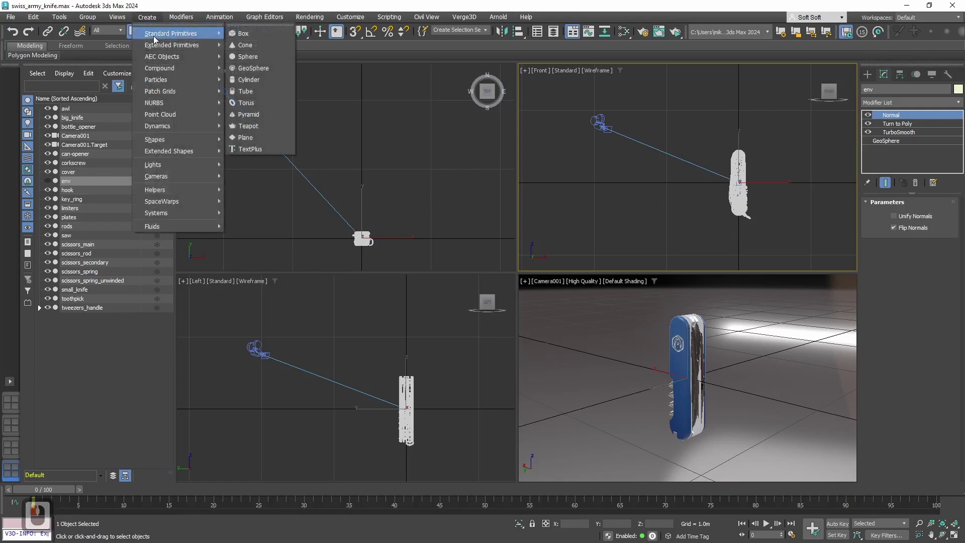
click(245, 137)
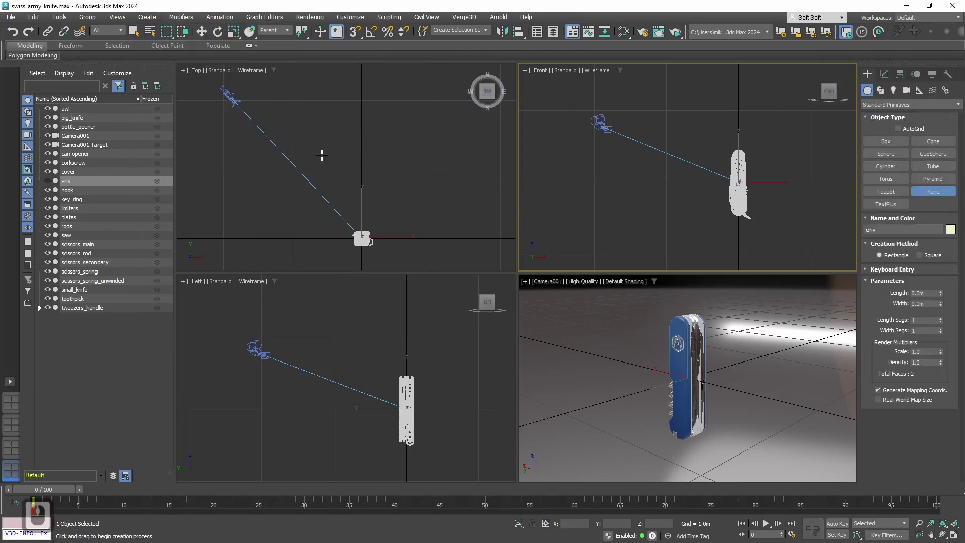
click(361, 168)
drag(362, 168, 398, 205)
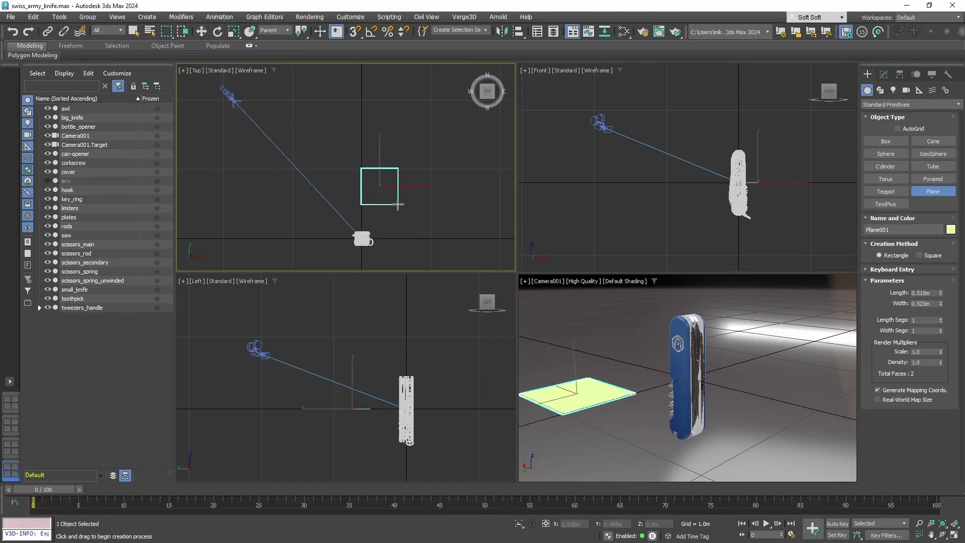
Set the new plane's length to 0.04 m.
click(883, 74)
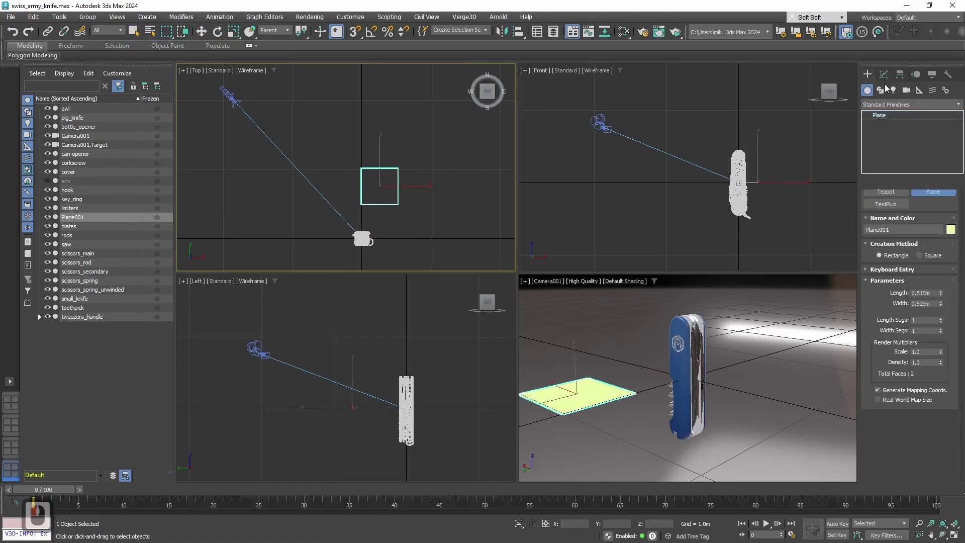
click(933, 252)
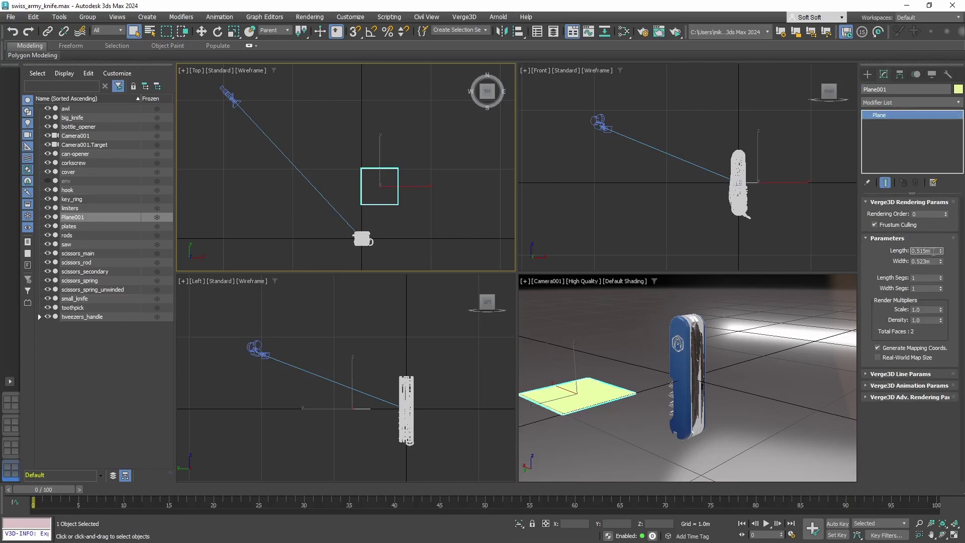
click(918, 203)
click(932, 227)
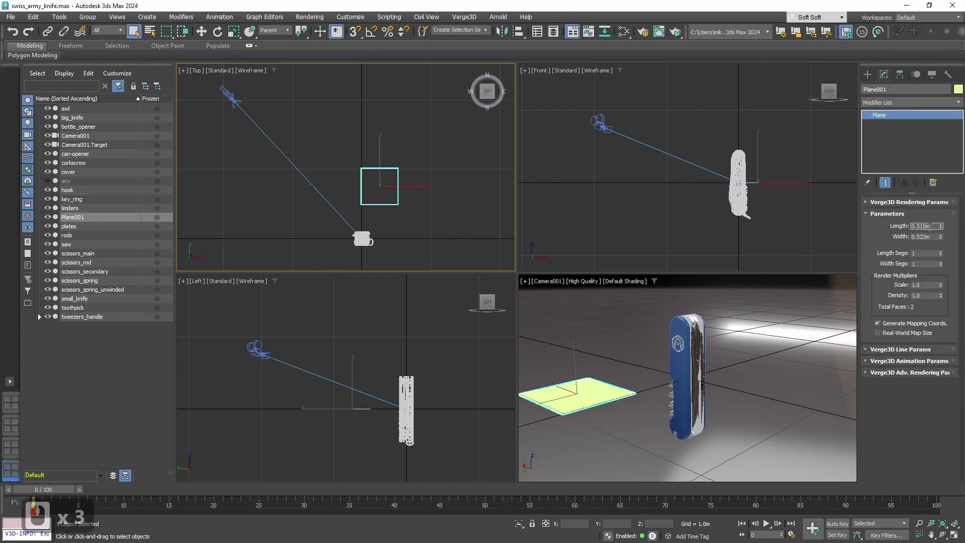
key(BackSpace)
key(BackSpace)
key(BackSpace)
key(BackSpace)
text(04)
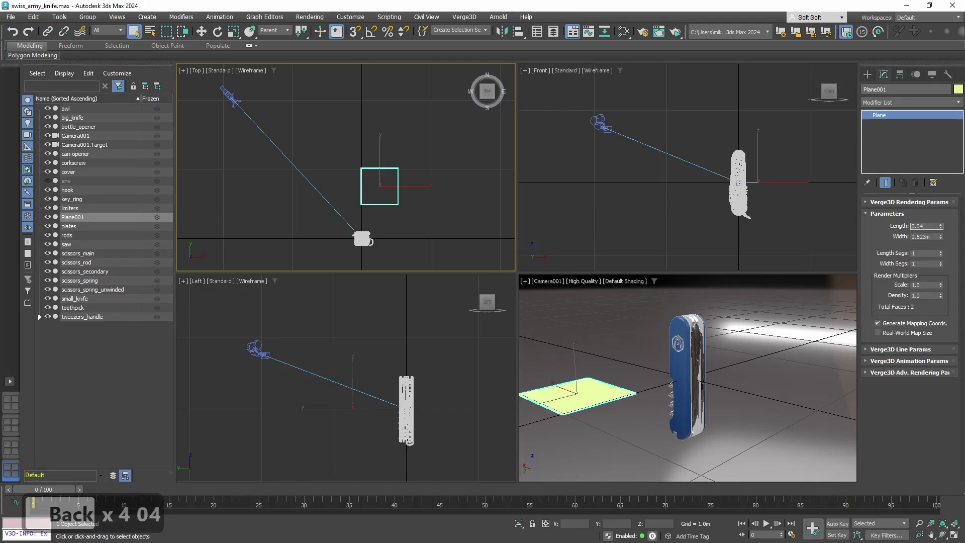
key(Return)
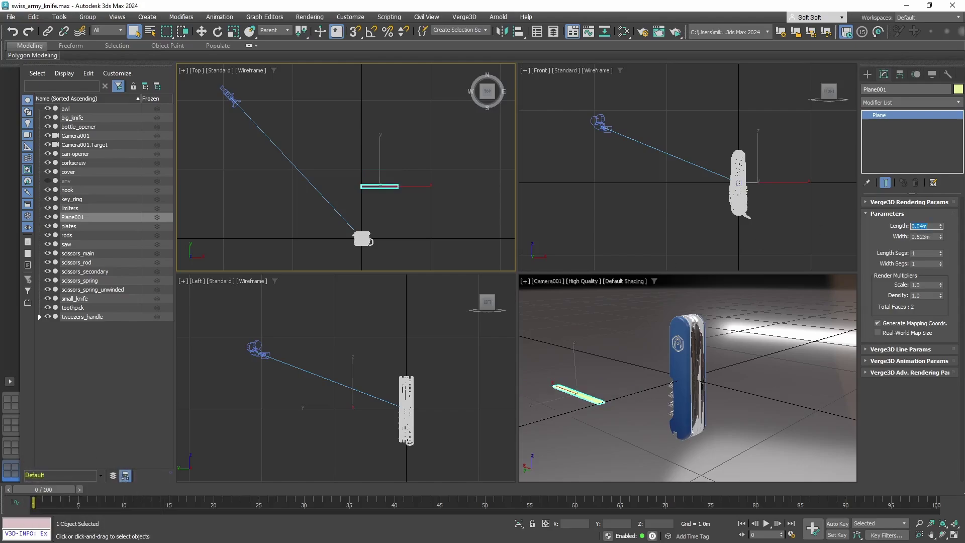
Set the plane's width to 0.035 m.
click(964, 300)
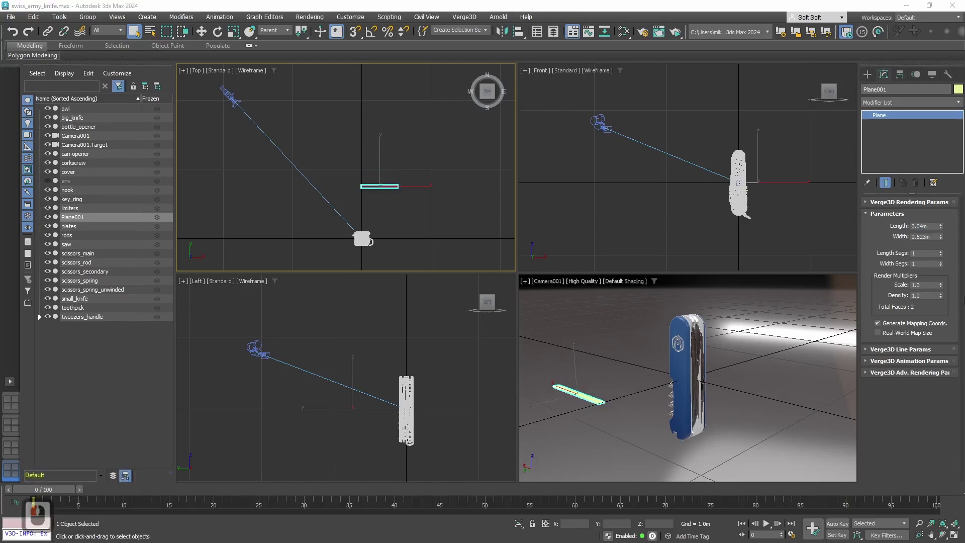
click(932, 236)
key(BackSpace)
key(BackSpace)
key(BackSpace)
text(035)
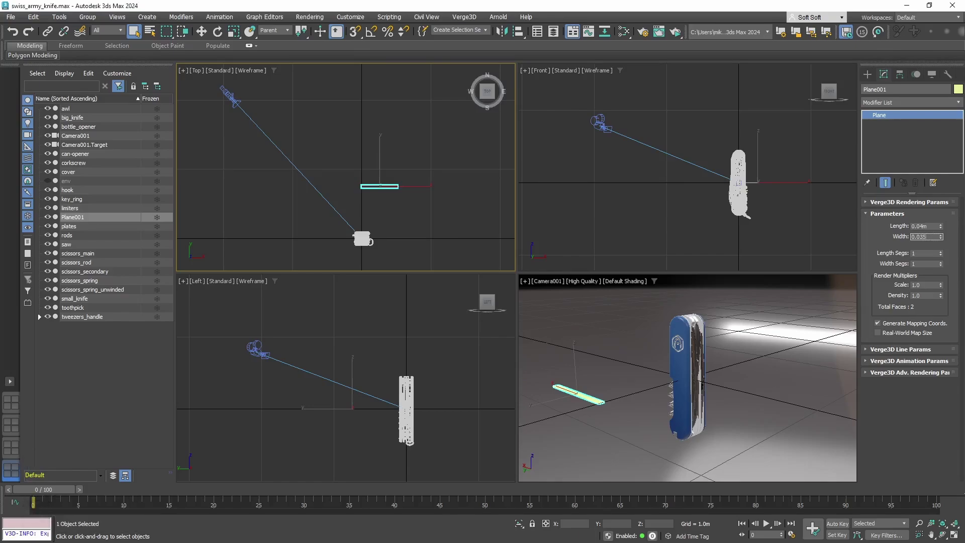
key(Return)
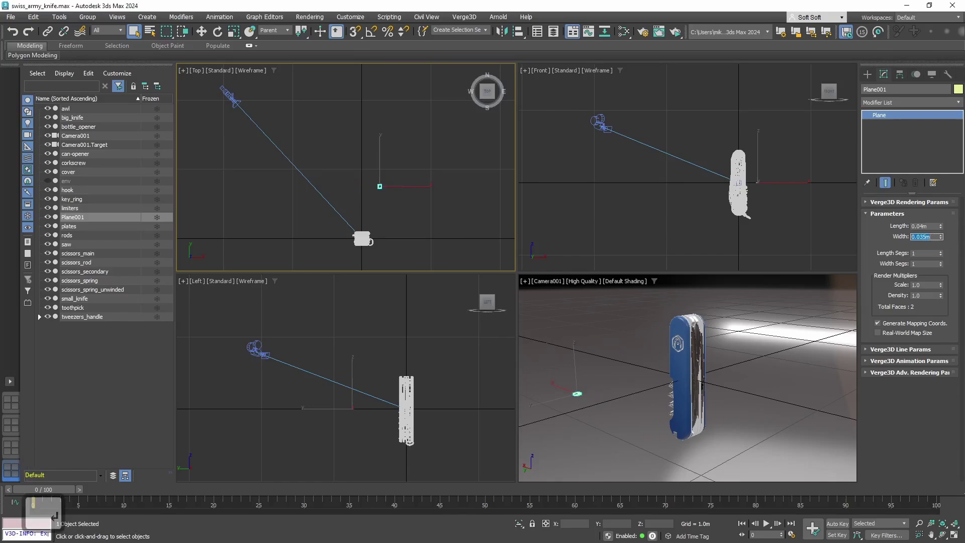
Move the small plane diagonally right and down in the Top view, keeping it clear of the knife, and deselect it.
click(197, 33)
click(197, 34)
middle_drag(357, 186, 345, 179)
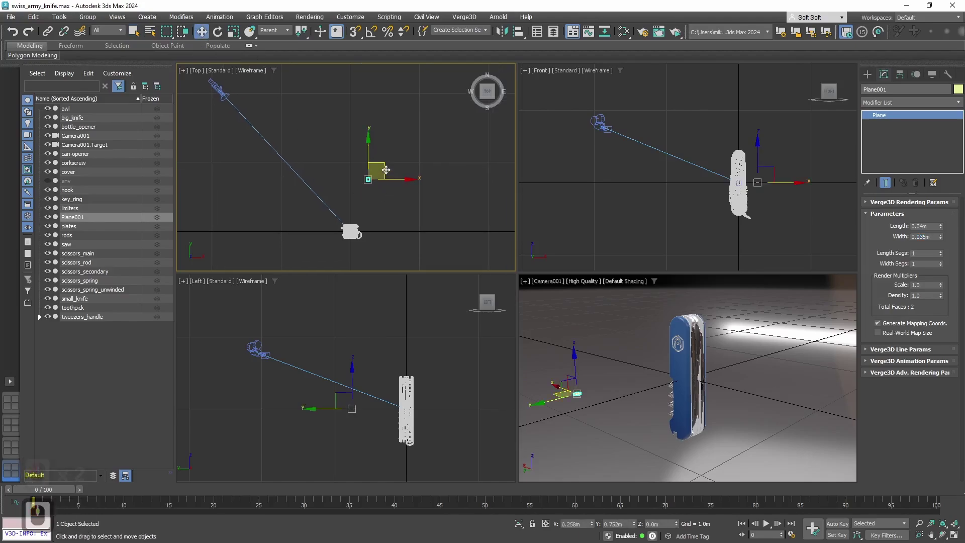
drag(389, 171, 417, 187)
click(301, 122)
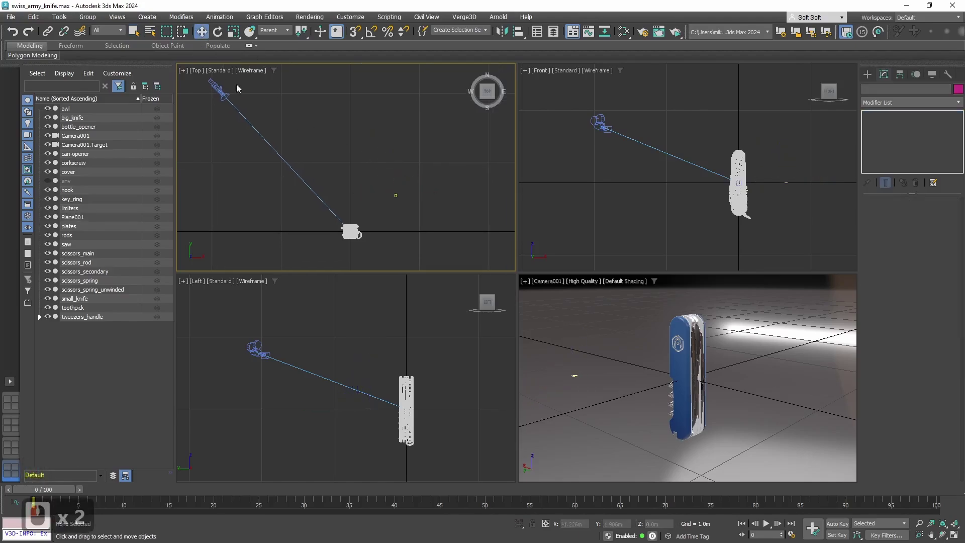
Create a Dummy helper in the Top view, large enough to enclose the small plane.
click(154, 18)
mouse_move(162, 151)
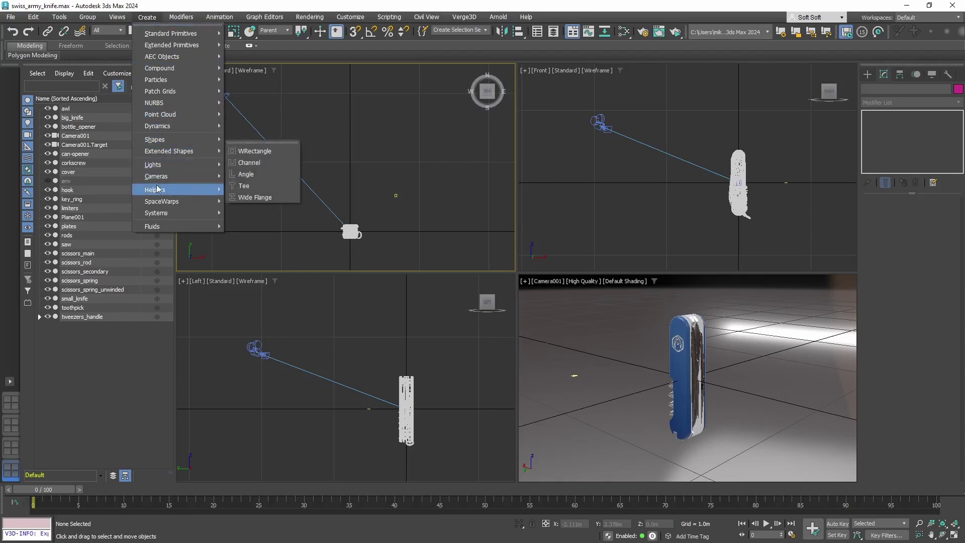
mouse_move(160, 192)
click(242, 191)
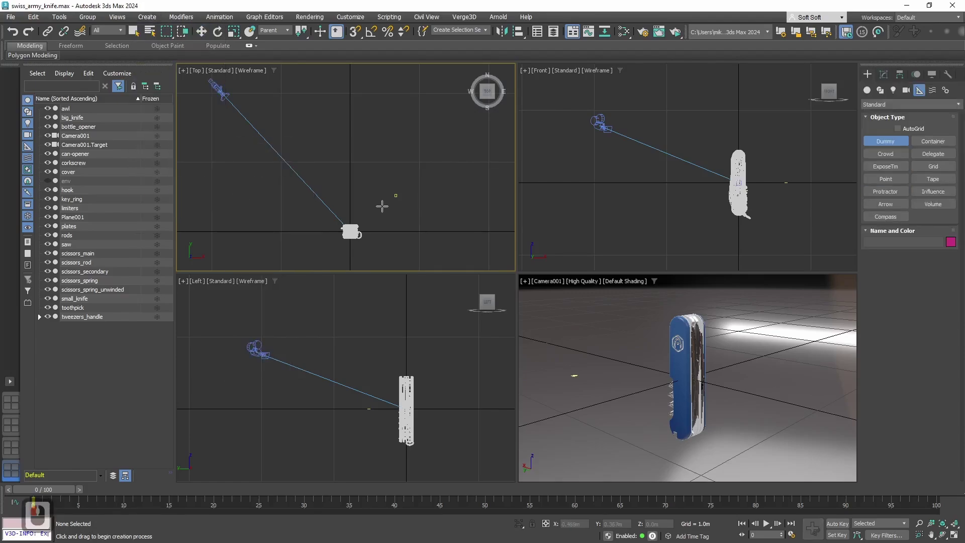
drag(383, 196, 409, 216)
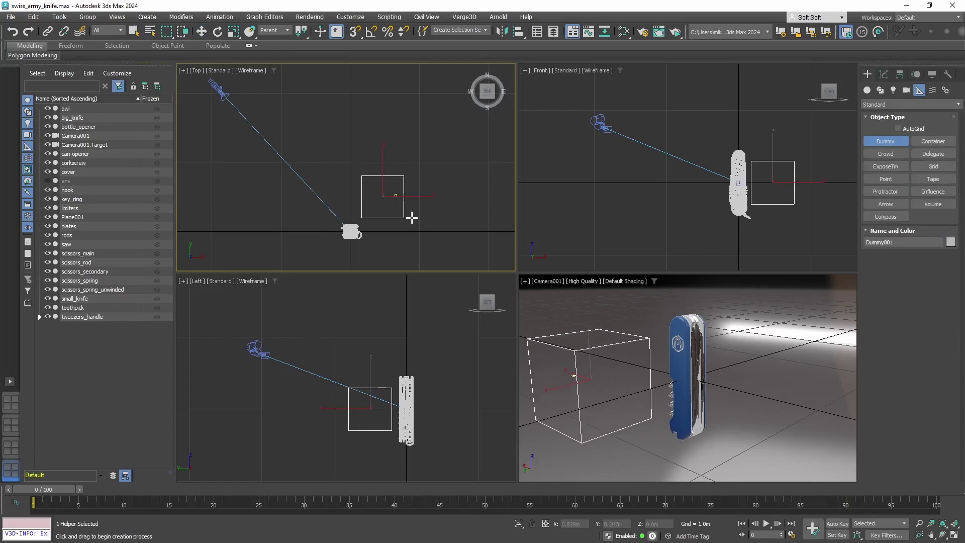
Nudge the small plane within the dummy in the Top view to about X 0.67 m, Y 0.51 m.
click(202, 32)
middle_drag(366, 207, 338, 202)
scroll(339, 202, up, 2)
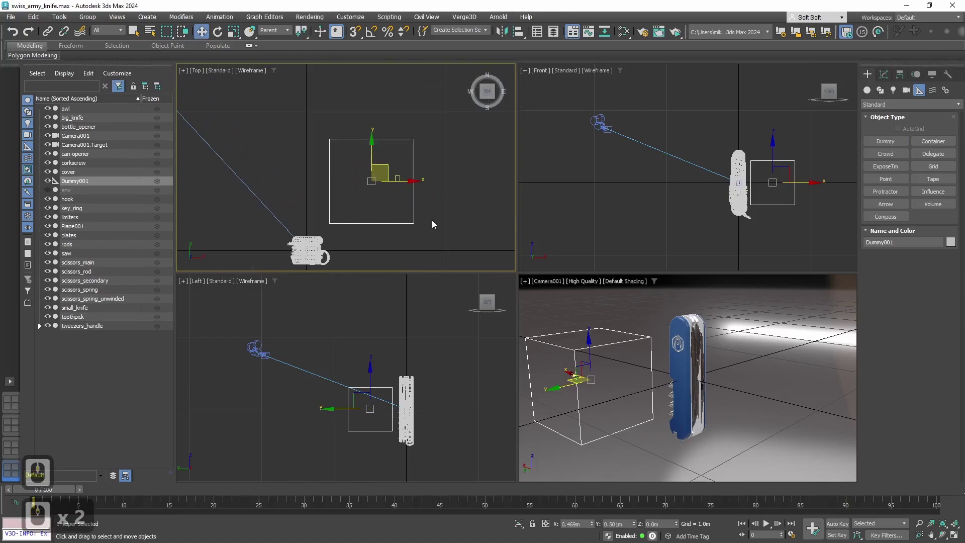
middle_drag(433, 218, 413, 221)
click(418, 216)
click(376, 183)
drag(376, 183, 377, 184)
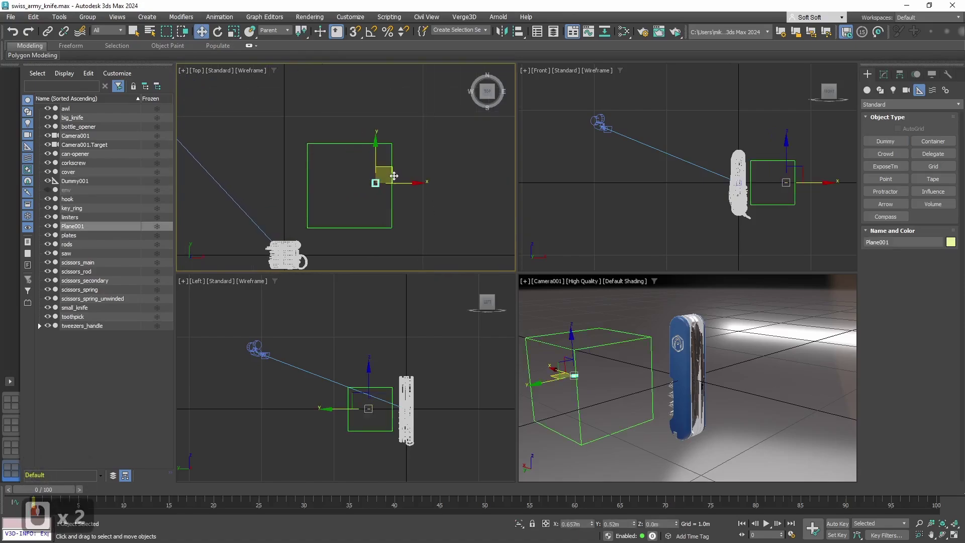
Shift the dummy slightly left in the Top view to about X 0.447 m, Y 0.501 m, and deselect it.
click(394, 147)
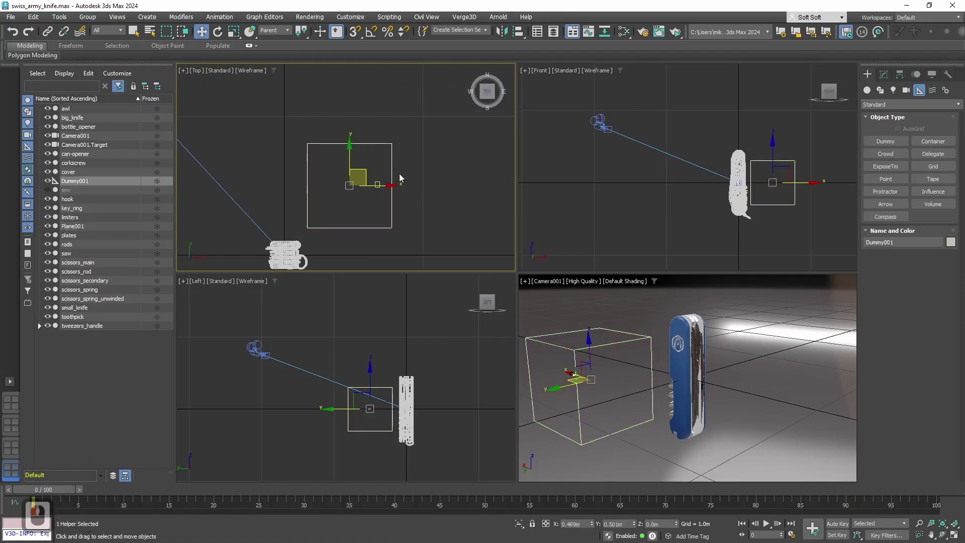
mouse_move(374, 186)
mouse_down()
mouse_move(381, 185)
mouse_move(370, 187)
mouse_up()
click(426, 195)
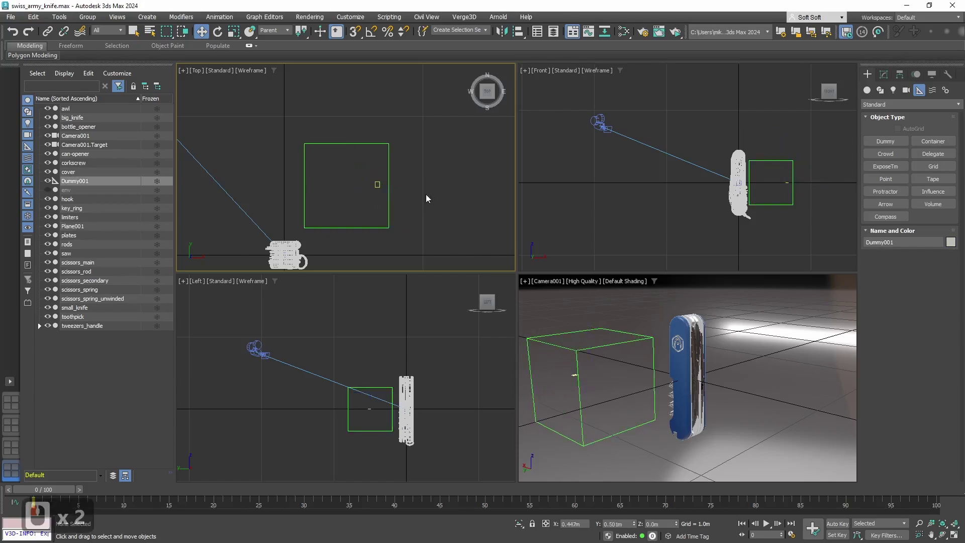
Link the small plane to the dummy so that the dummy becomes its parent.
click(376, 184)
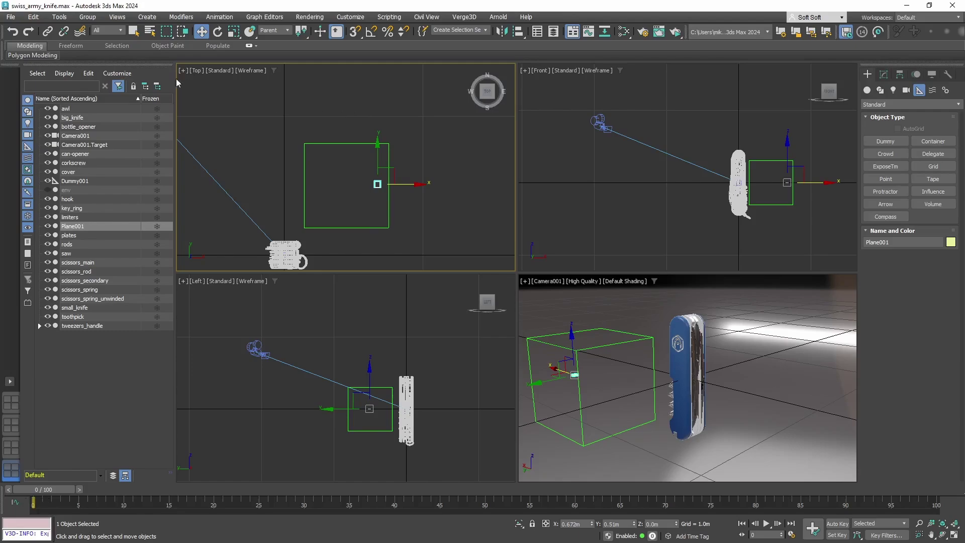
click(49, 33)
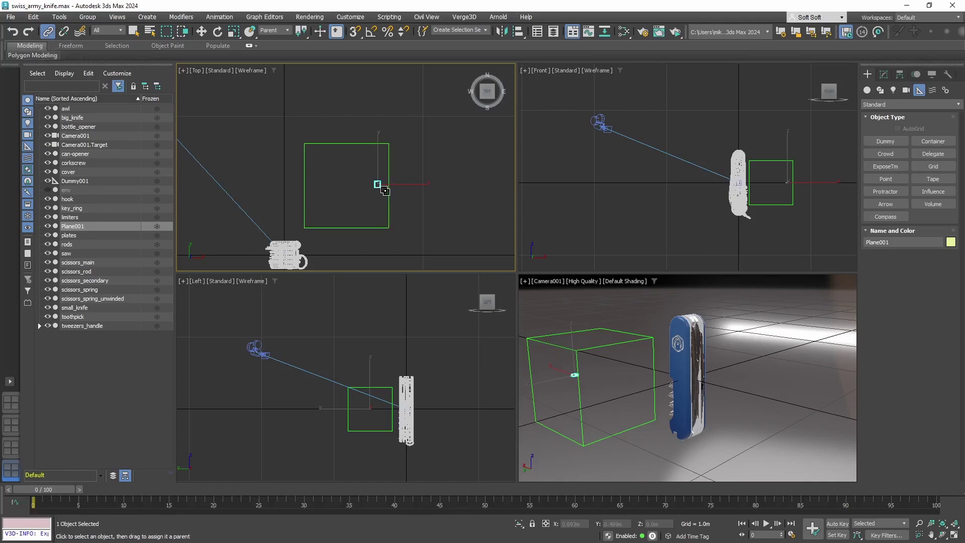
mouse_move(387, 187)
mouse_down()
mouse_move(394, 170)
mouse_move(395, 188)
mouse_up()
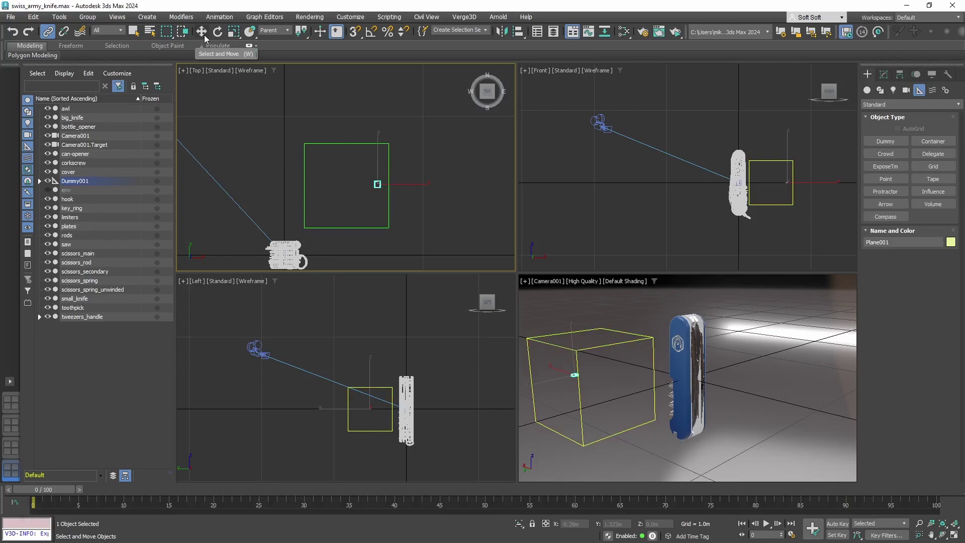
Move the dummy together with its linked plane to about X 0.458 m, Y 0.501 m, and clear the selection.
click(204, 35)
click(390, 153)
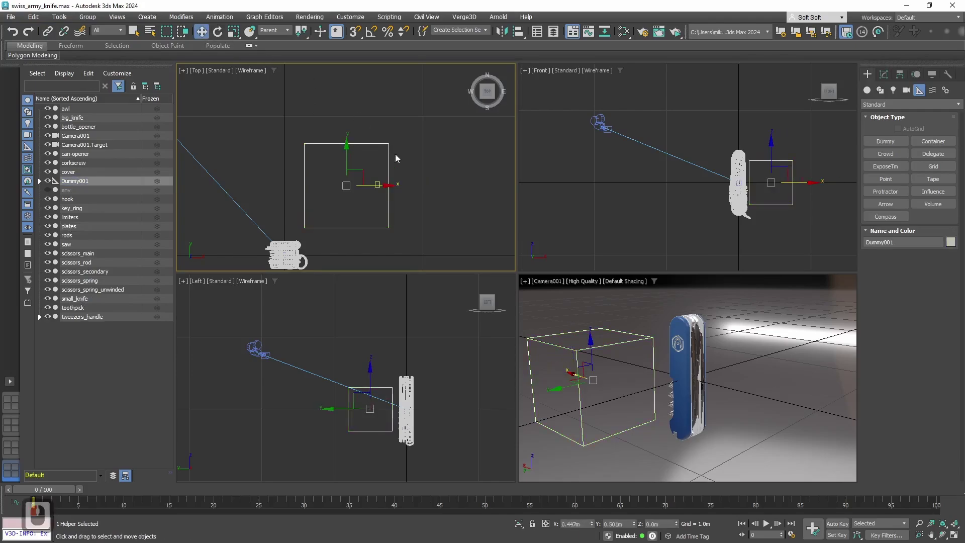
mouse_move(379, 185)
mouse_down()
mouse_move(330, 184)
mouse_move(404, 185)
mouse_move(363, 185)
mouse_move(381, 184)
mouse_up()
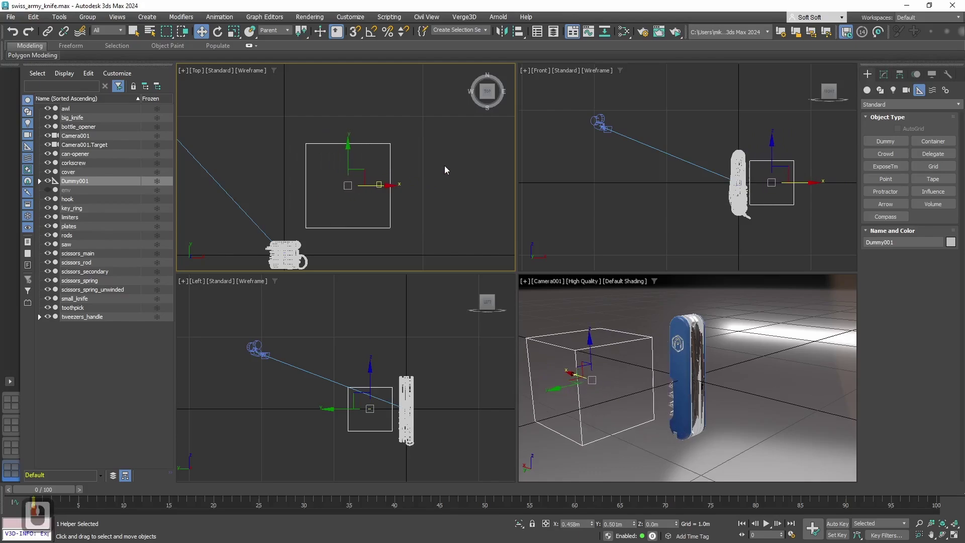
click(418, 175)
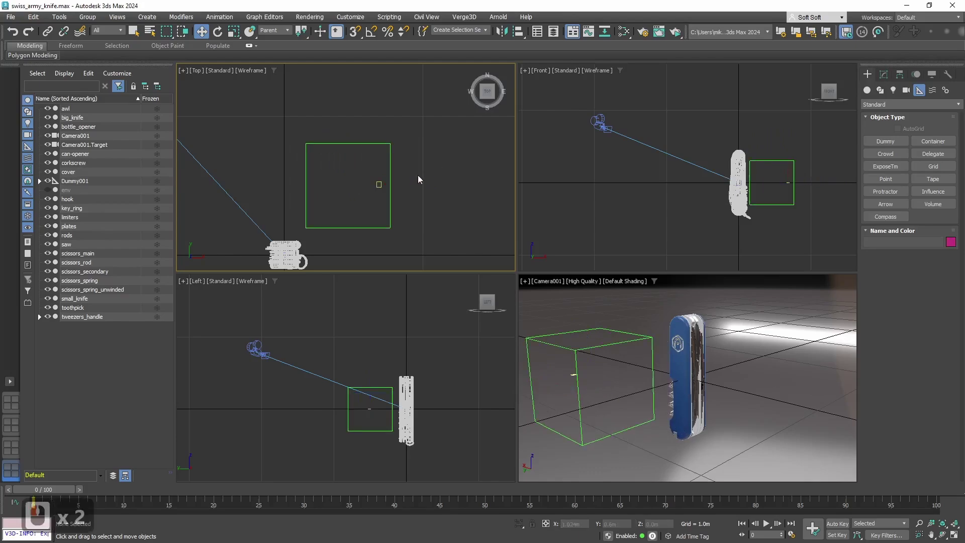
Center the small plane in its parent dummy by setting its absolute X and Y positions to 0 in the Parent coordinate system.
click(378, 185)
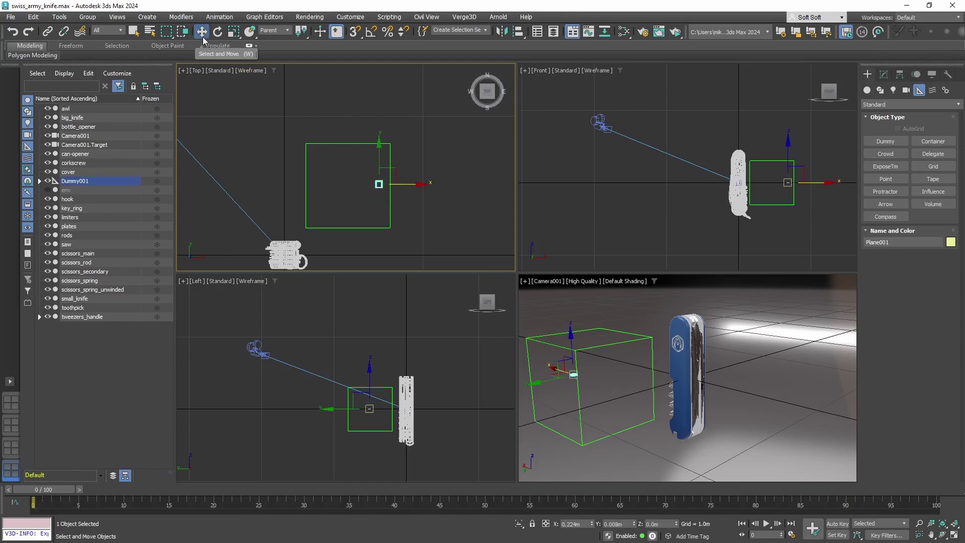
click(287, 31)
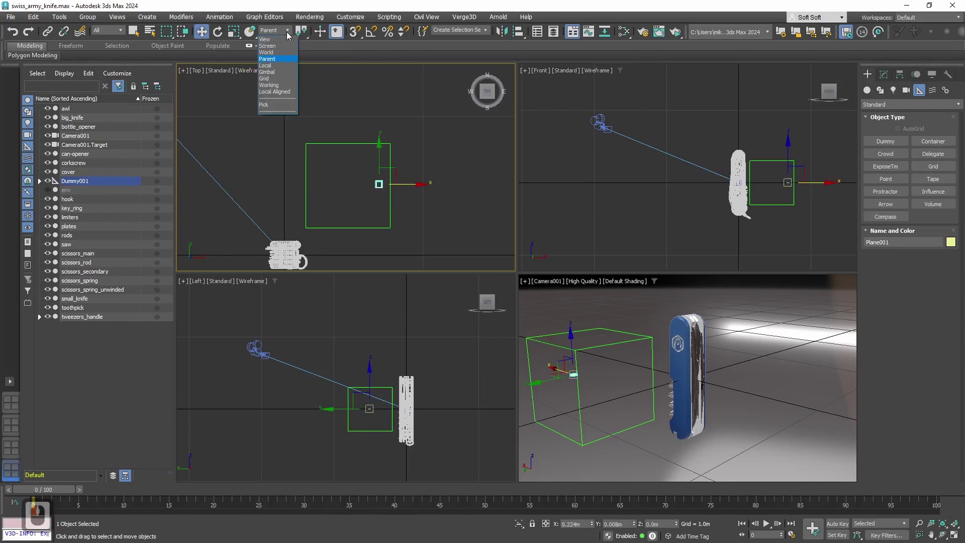
click(280, 59)
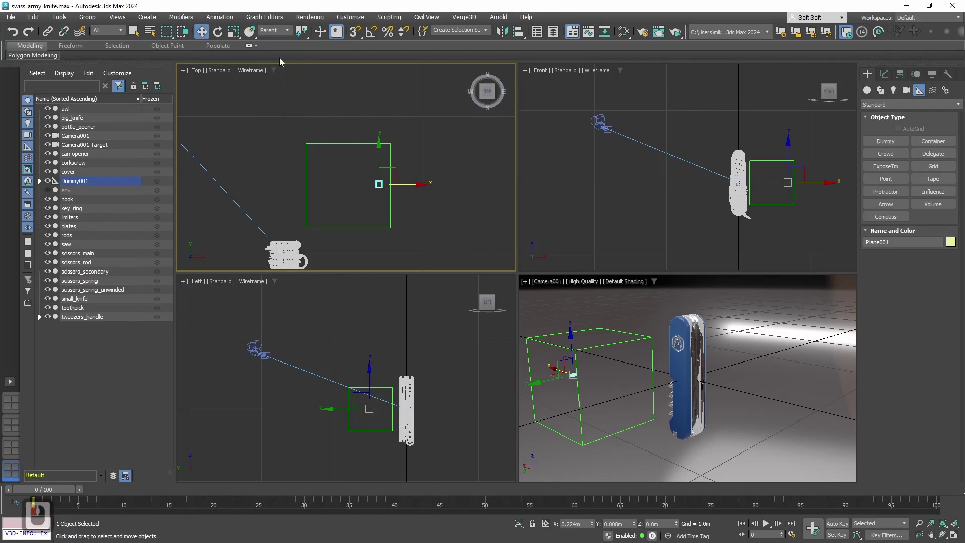
right_click(201, 32)
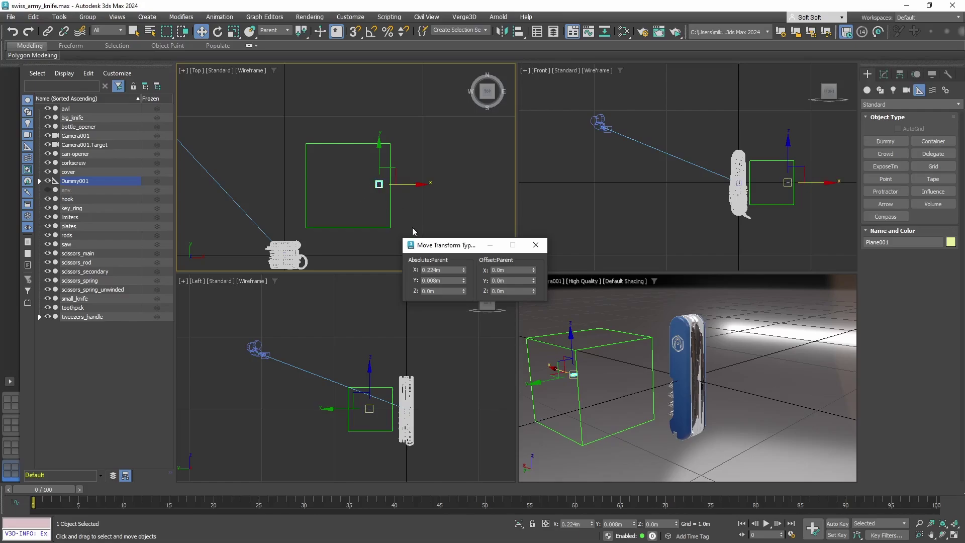
double_click(453, 272)
text(0)
key(Tab)
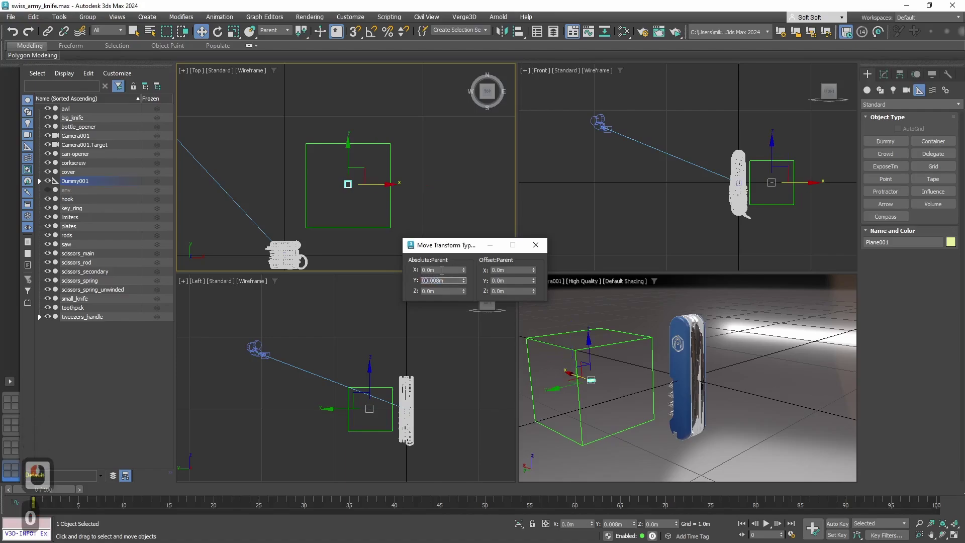
drag(452, 283, 410, 266)
text(0)
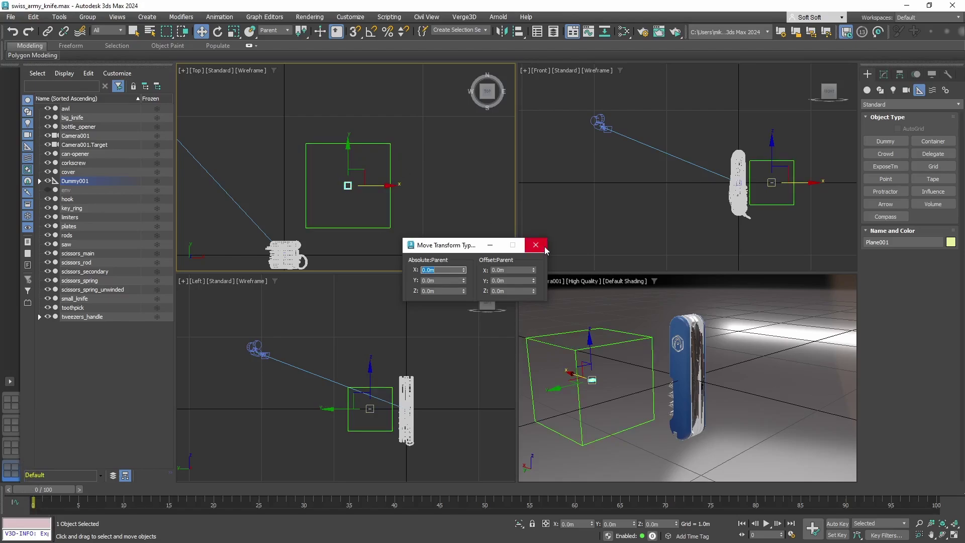
click(544, 246)
Clone the small plane once as a Copy in the positive Y direction and set the copy's Parent-space Y position to 0.05 m.
middle_drag(326, 192, 329, 191)
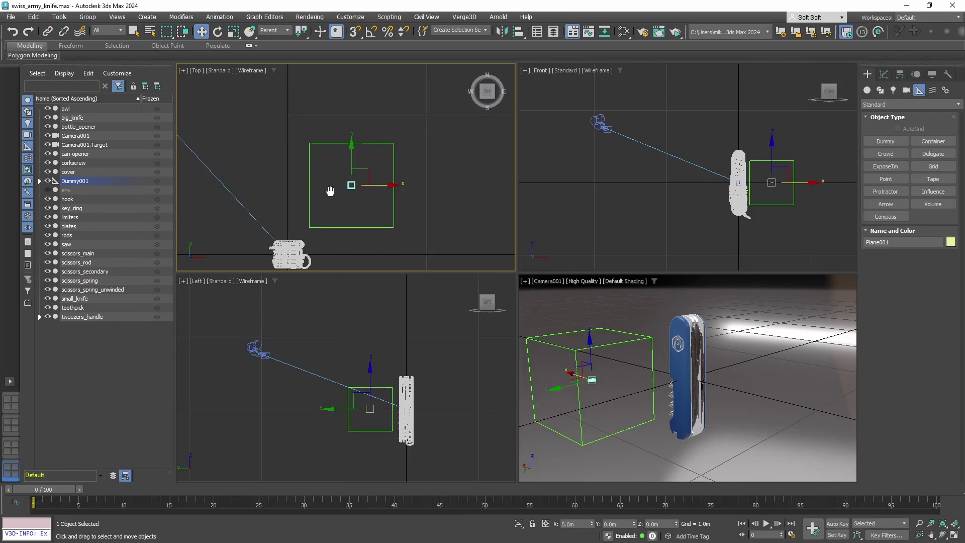
scroll(332, 191, up, 2)
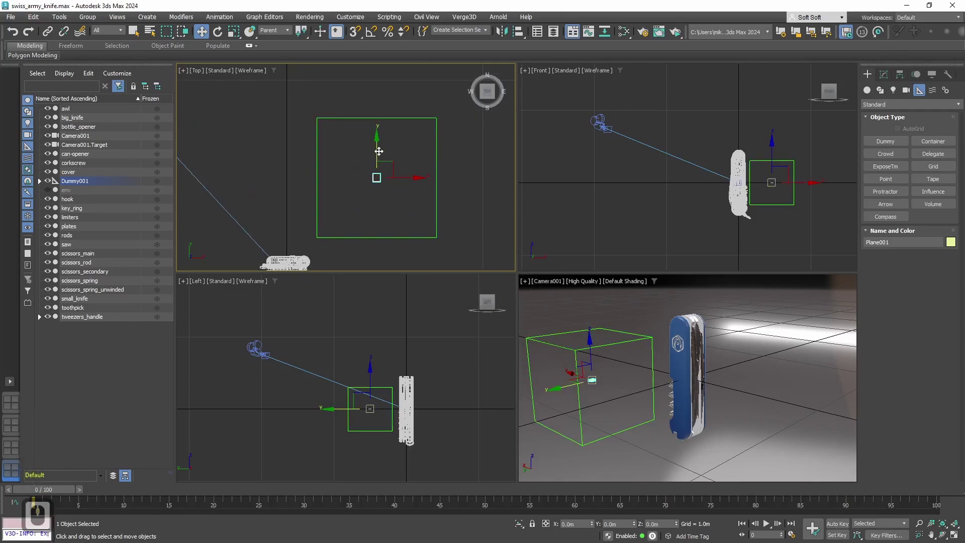
shift+drag(379, 151, 380, 139)
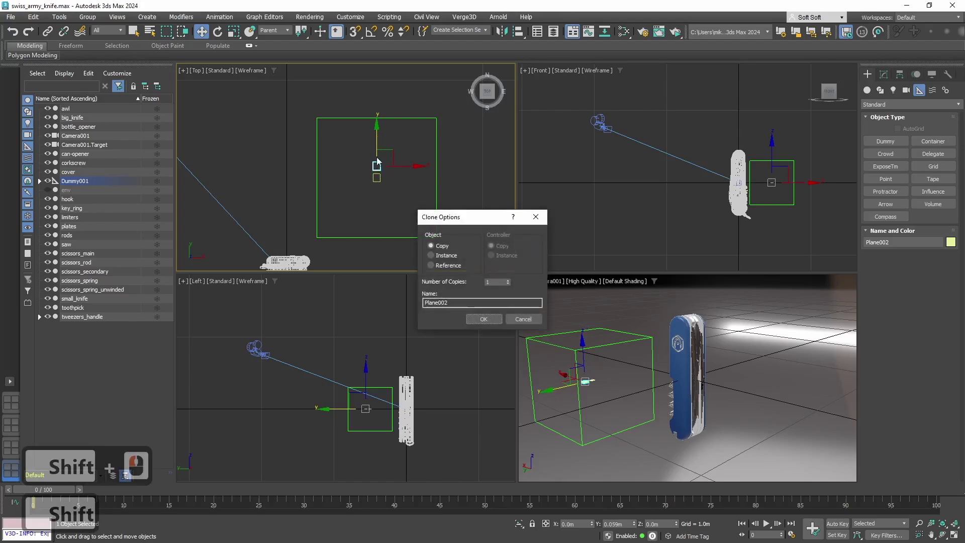
click(483, 321)
right_click(201, 31)
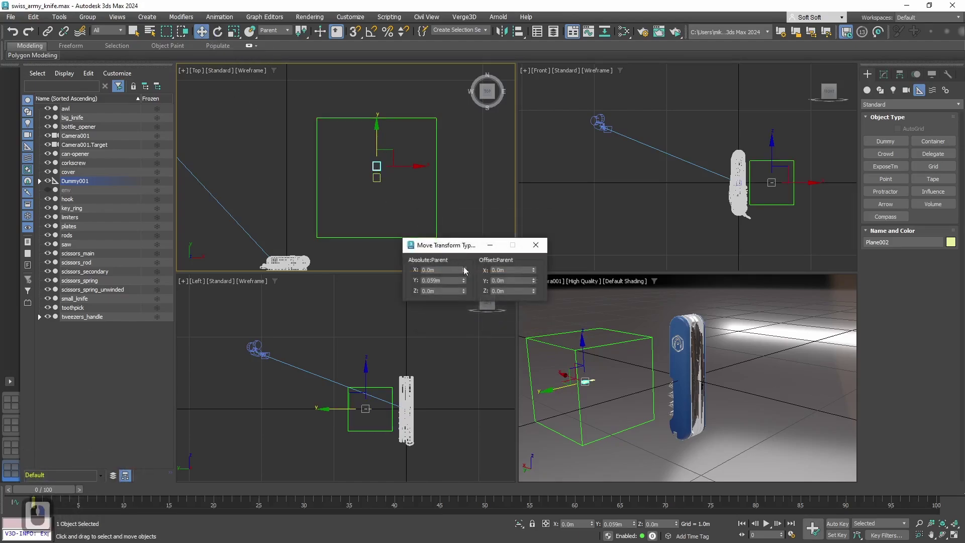
click(449, 280)
key(BackSpace)
key(BackSpace)
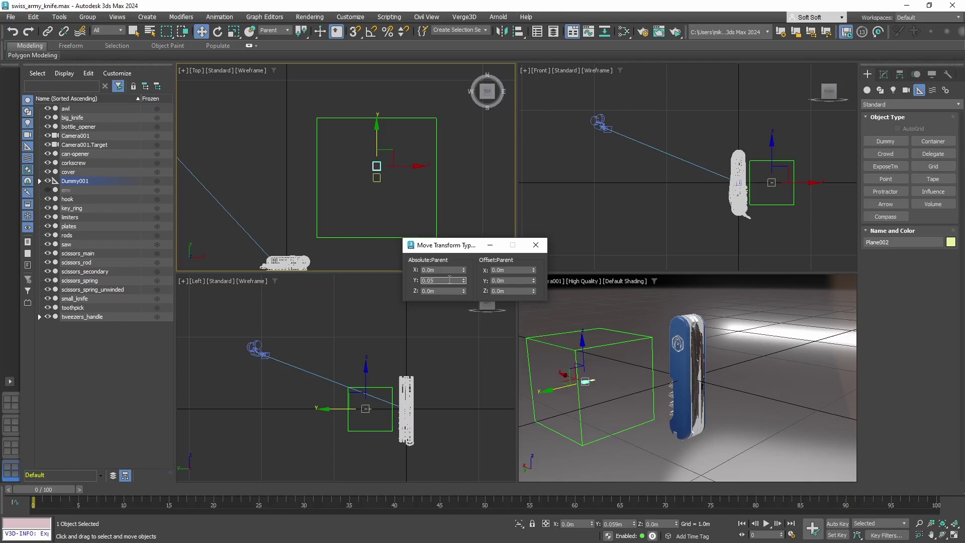
key(Return)
Clone the upper plane once as a Copy in the negative Y direction and set the new plane's Parent-space Y position to -0.05 m.
scroll(348, 210, up, 2)
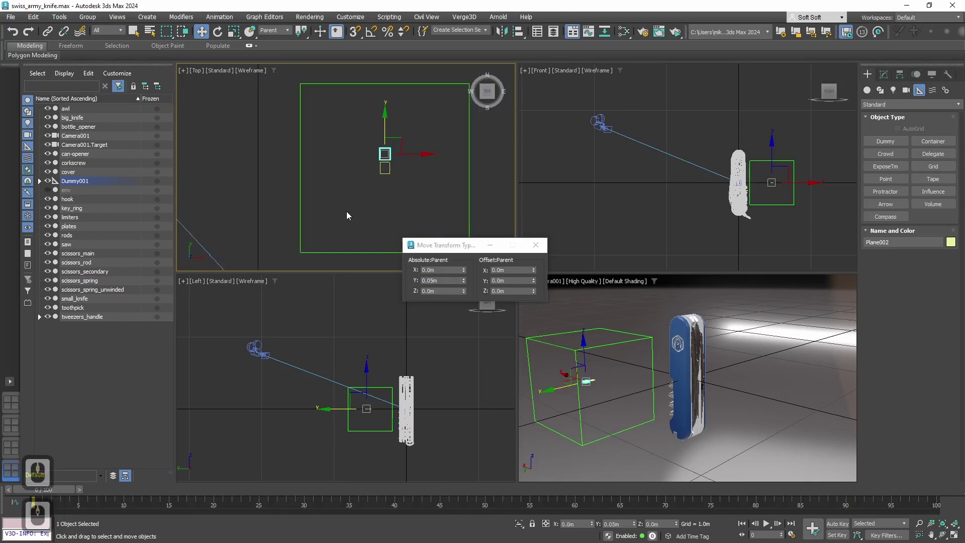
shift+drag(401, 111, 402, 150)
click(482, 319)
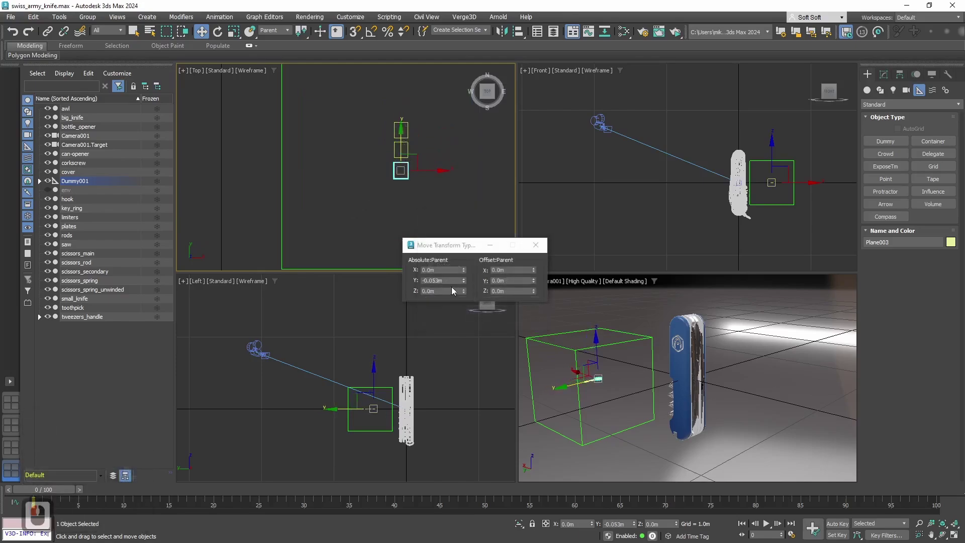
click(447, 281)
key(BackSpace)
key(BackSpace)
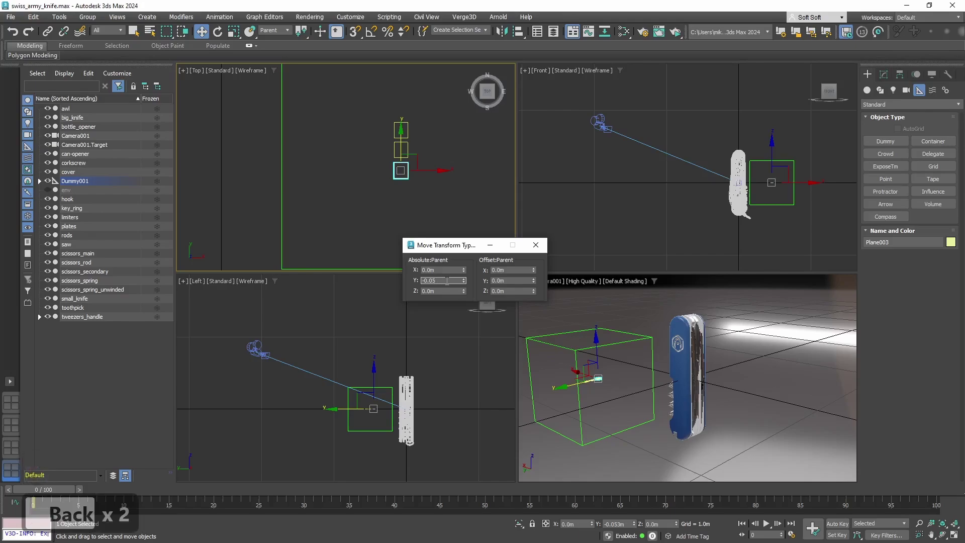
key(Return)
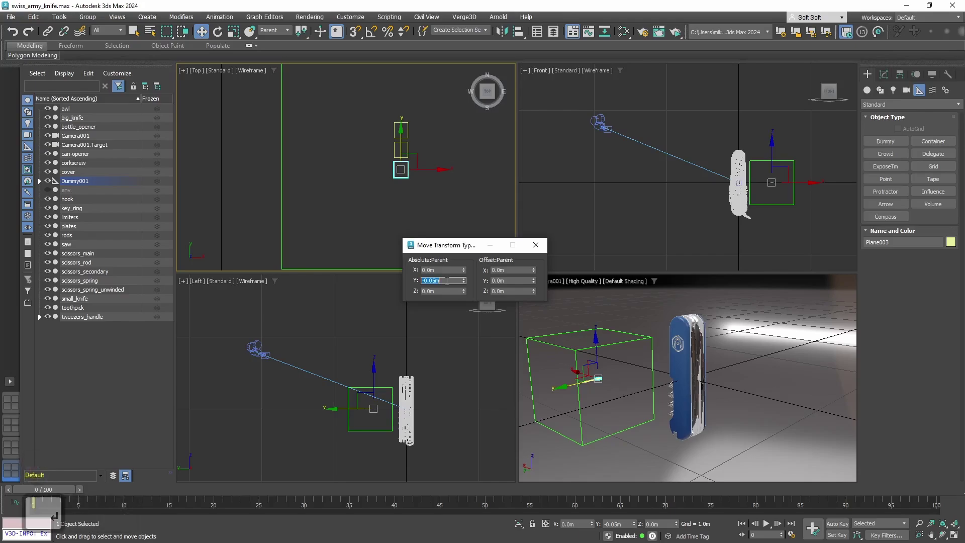
click(536, 245)
Link the dummy holding the planes to Camera001 so that the camera becomes its parent, and clear the selection.
scroll(377, 193, down, 4)
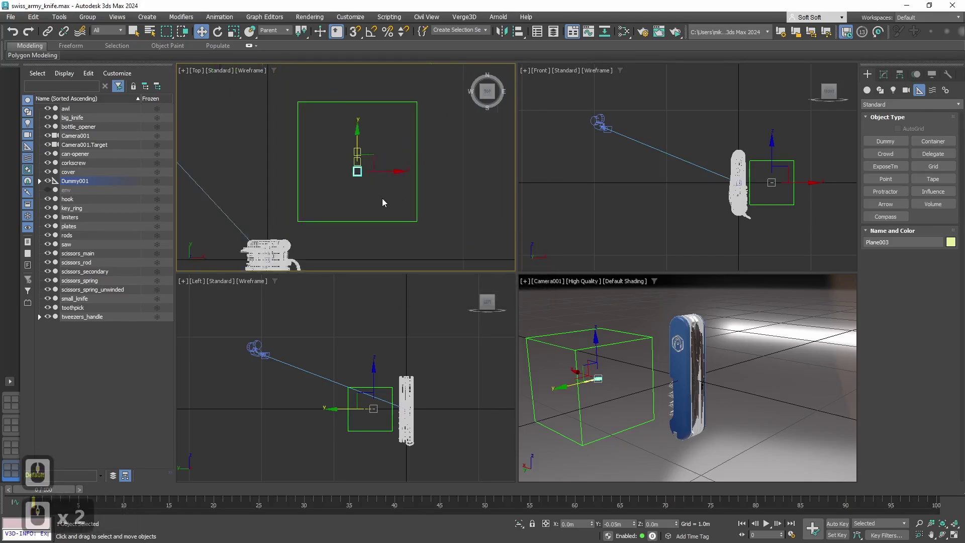
click(399, 162)
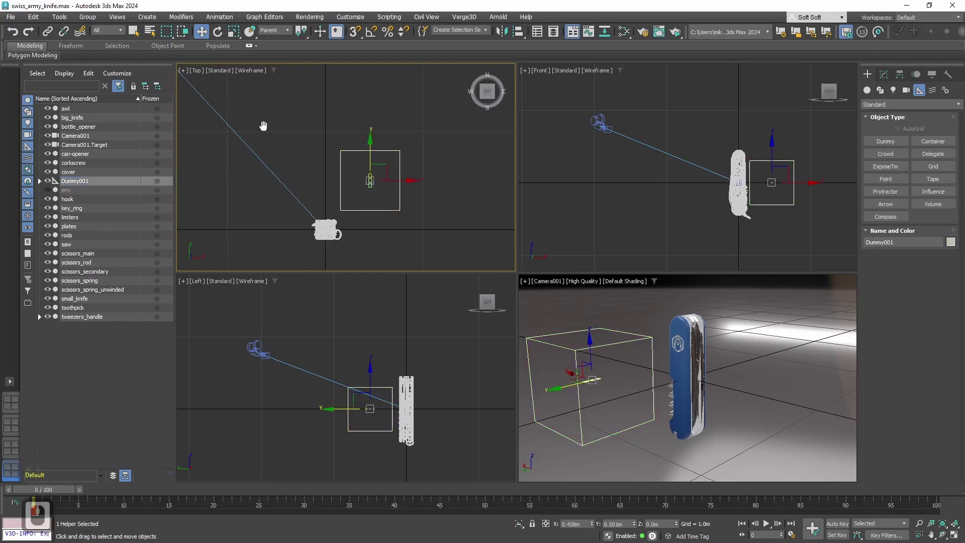
middle_drag(278, 136, 329, 163)
middle_drag(328, 130, 372, 179)
scroll(291, 164, down, 2)
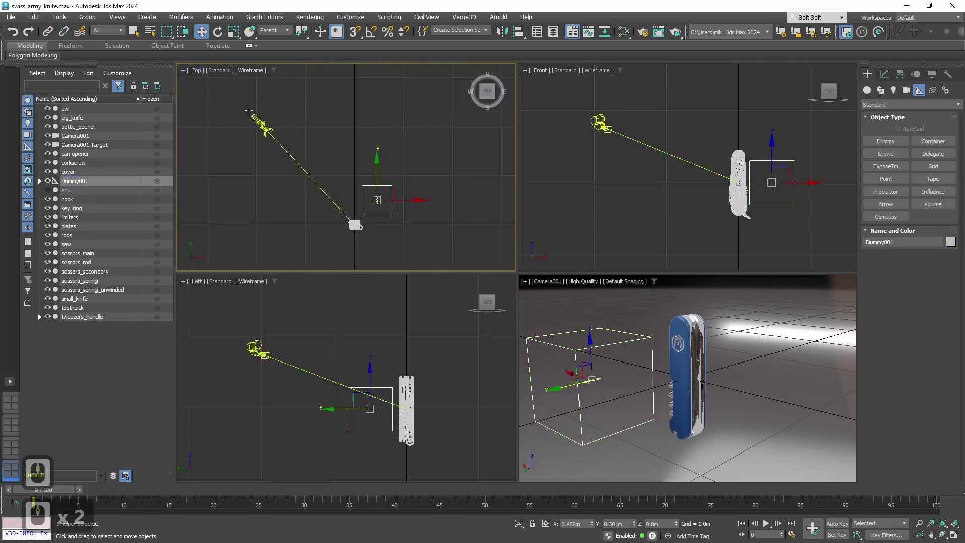
click(48, 31)
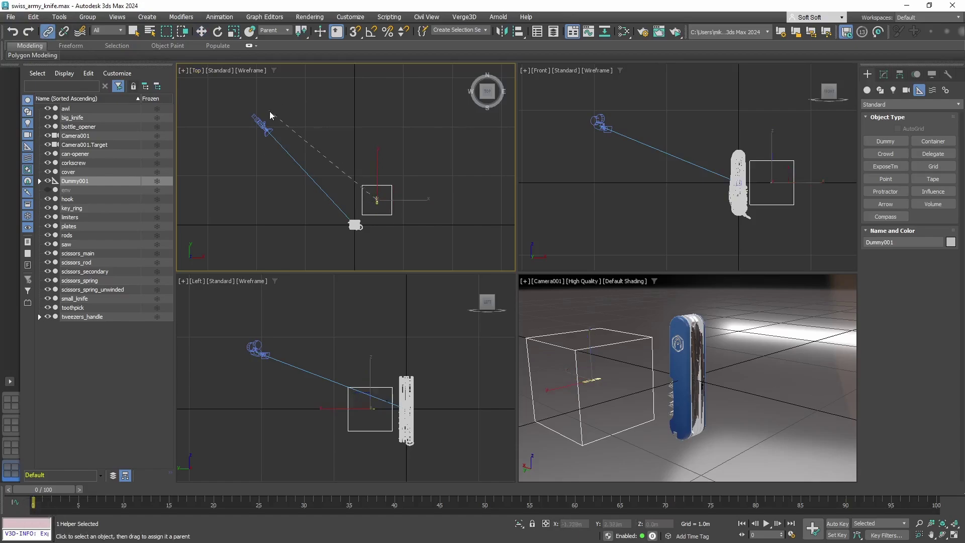
drag(270, 112, 266, 130)
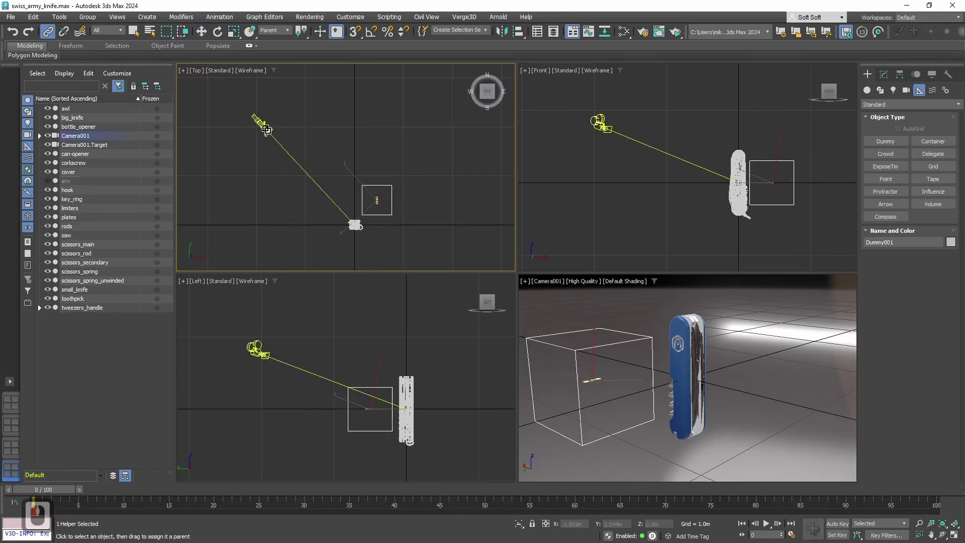
click(201, 32)
click(402, 183)
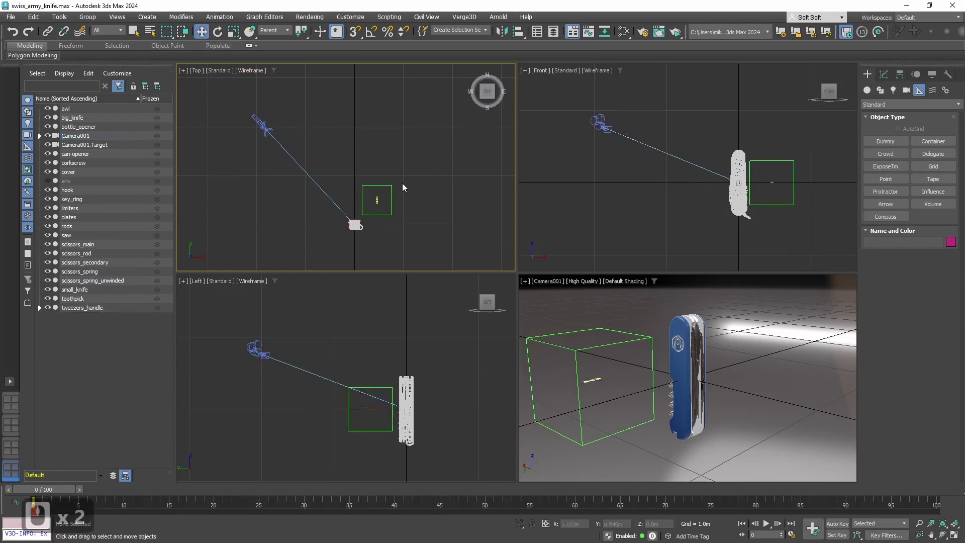
Move the dummy onto its parent camera by setting its absolute X, Y and Z positions to 0 in the Parent coordinate system.
click(391, 196)
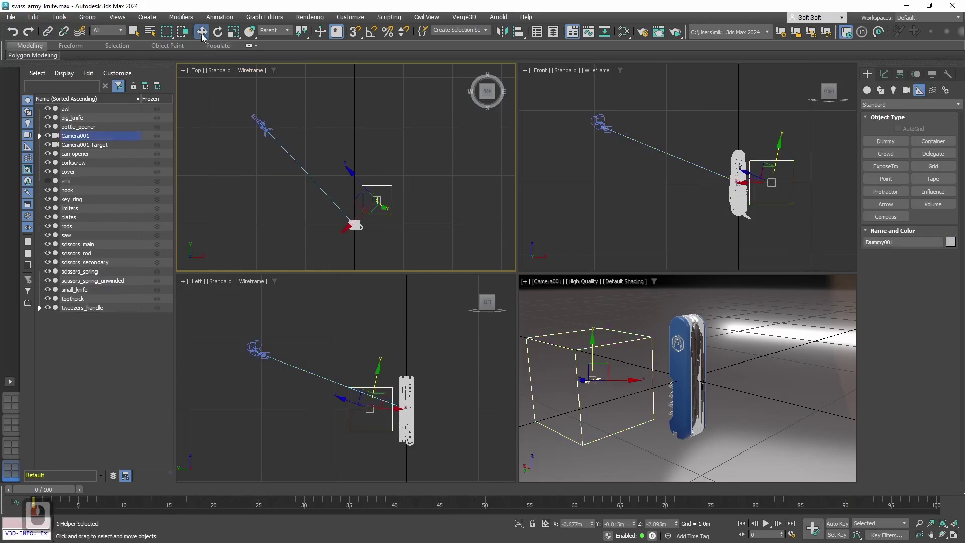
click(279, 32)
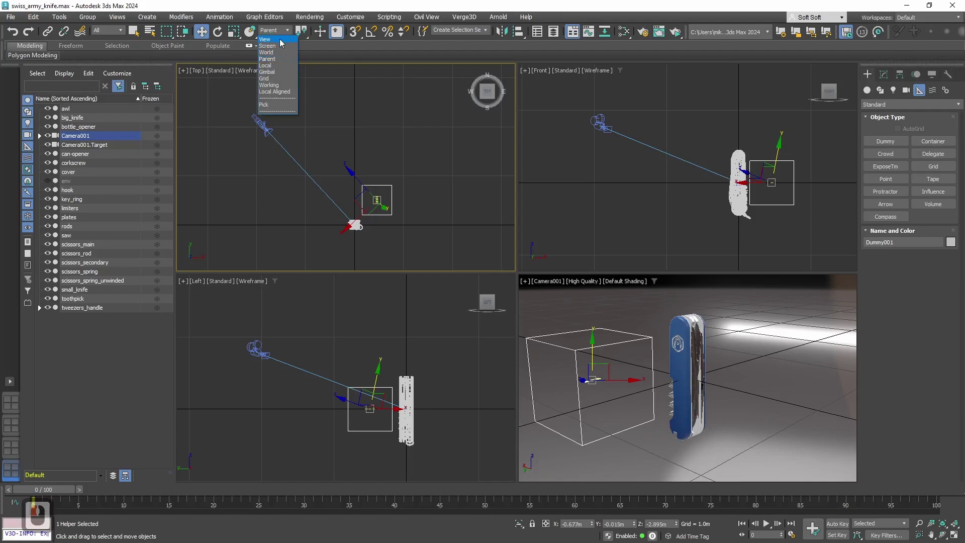
click(278, 59)
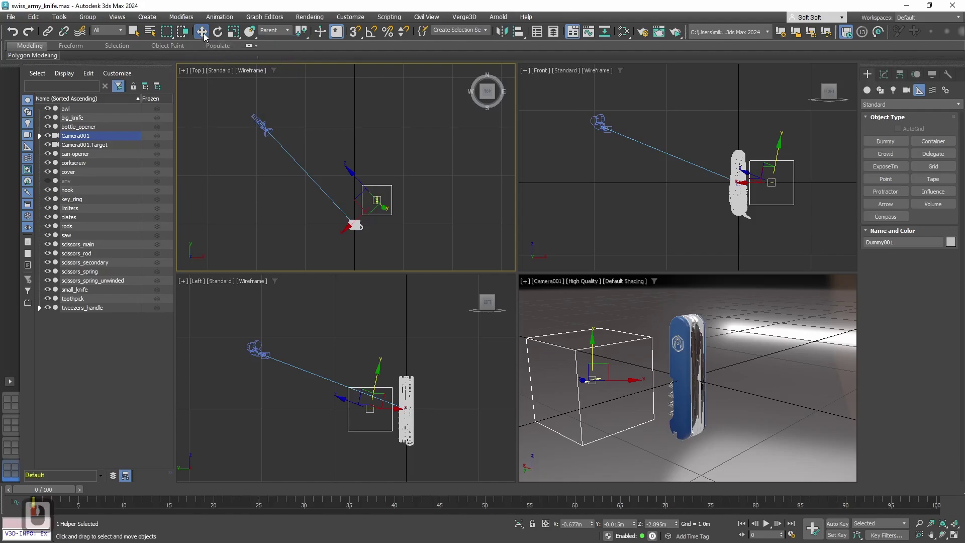
right_click(202, 33)
double_click(437, 270)
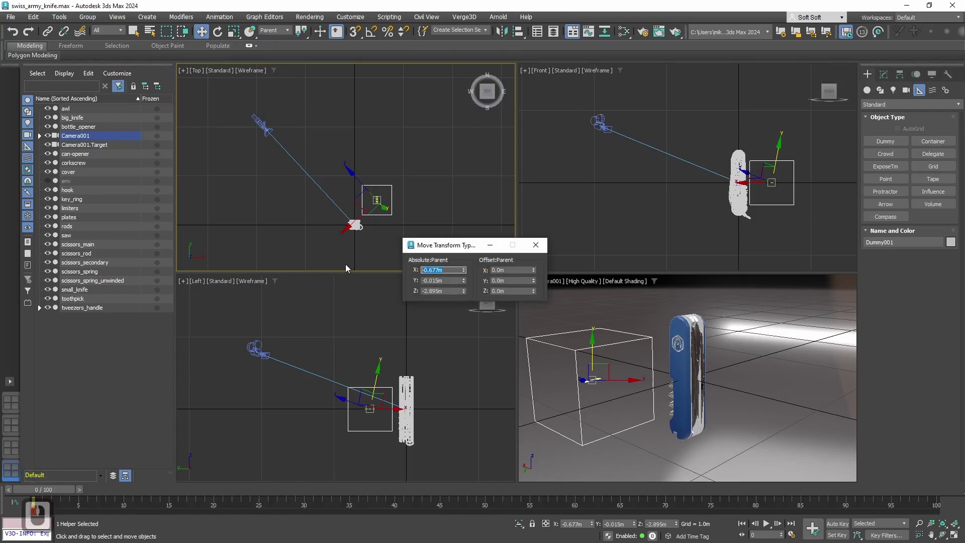
text(0)
key(Return)
double_click(442, 281)
text(0)
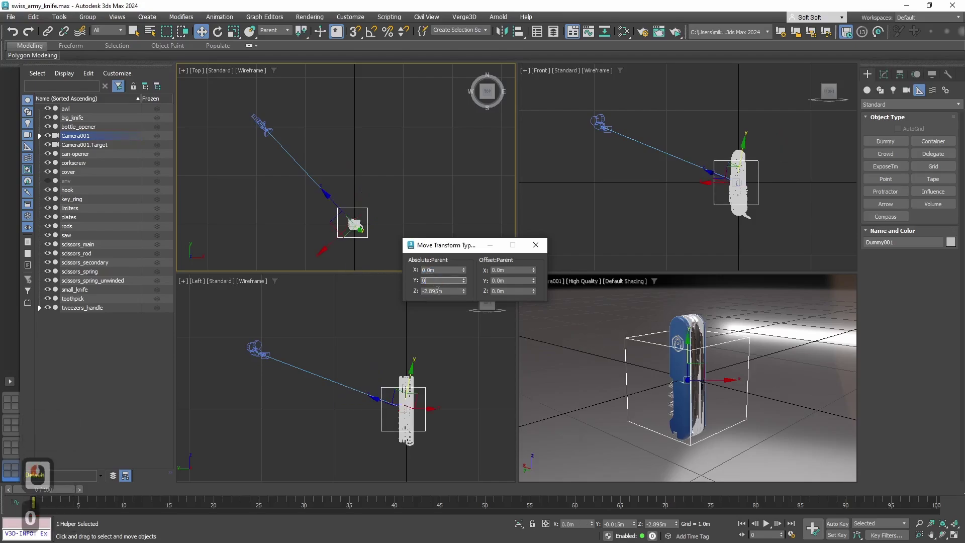
key(Return)
text(0)
key(Return)
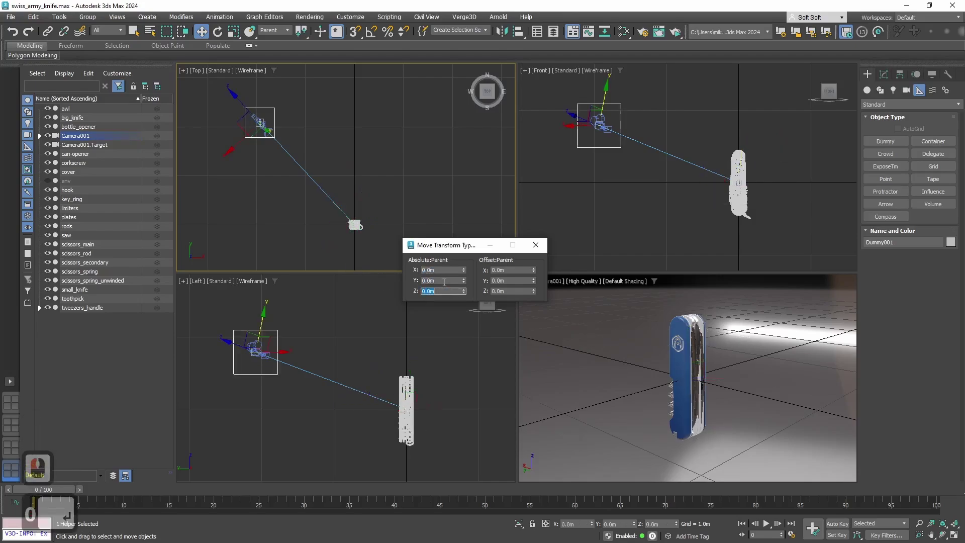
click(535, 244)
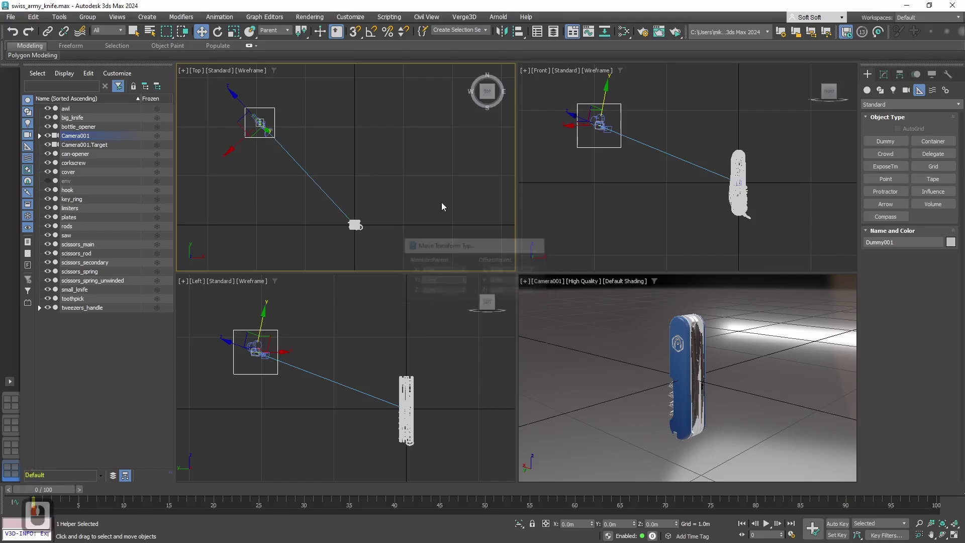
Align the dummy's orientation with the camera by setting its Parent-space X, Y and Z rotations to 0, and return to the Move tool.
middle_drag(348, 133, 382, 172)
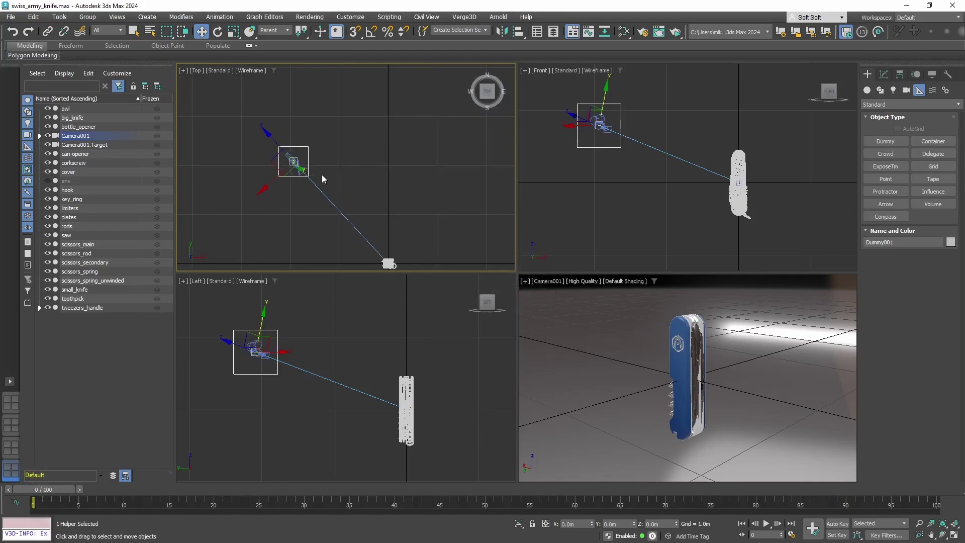
click(221, 34)
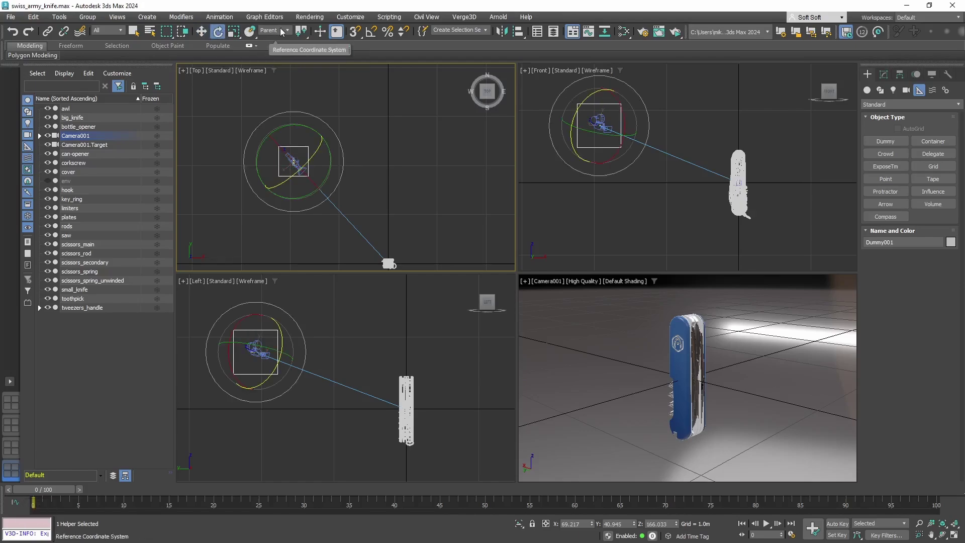
right_click(218, 32)
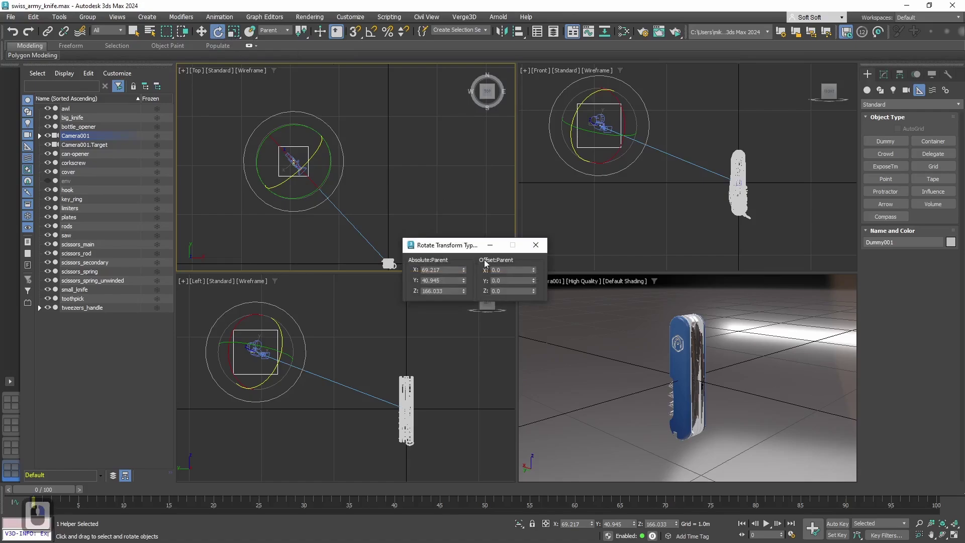
drag(455, 246, 429, 165)
double_click(418, 189)
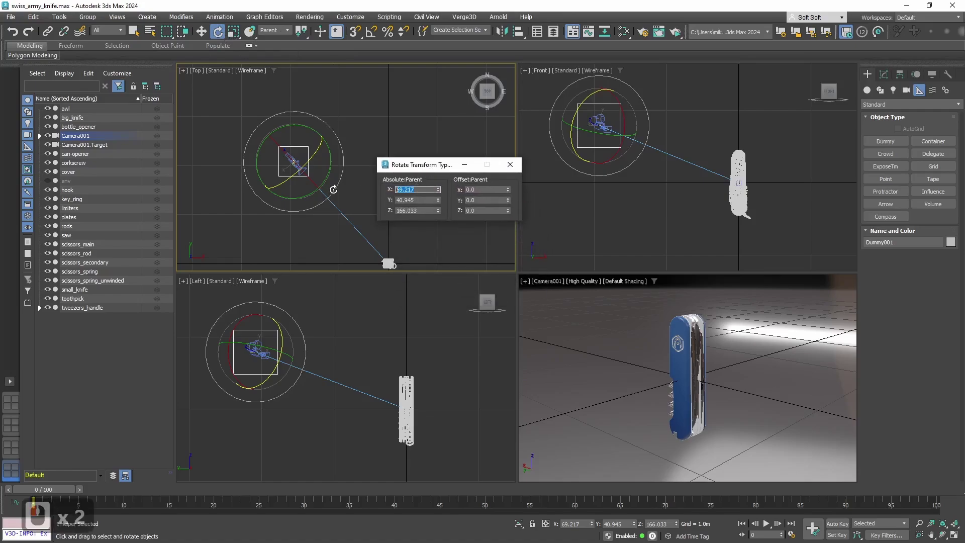
text(0)
key(Return)
double_click(417, 200)
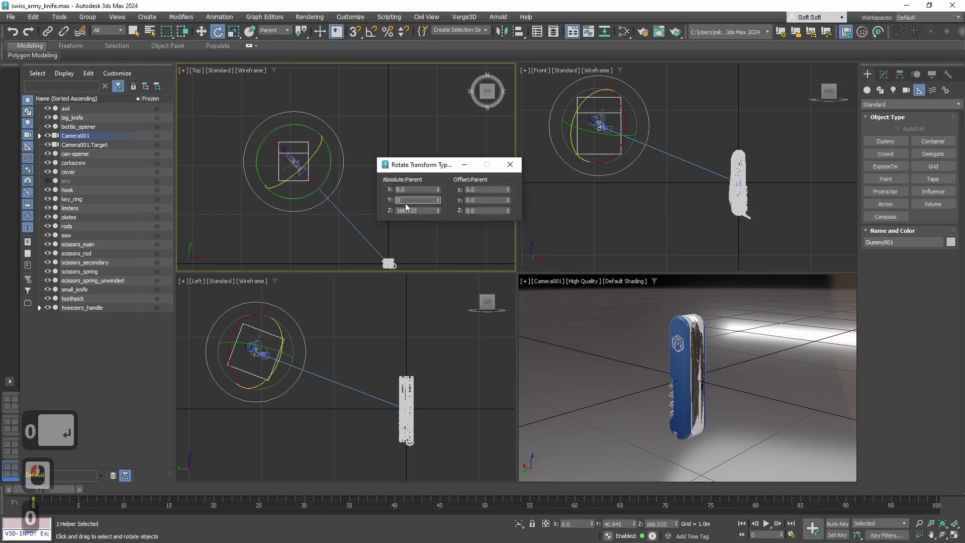
text(0)
key(Return)
double_click(424, 211)
text(0)
key(Return)
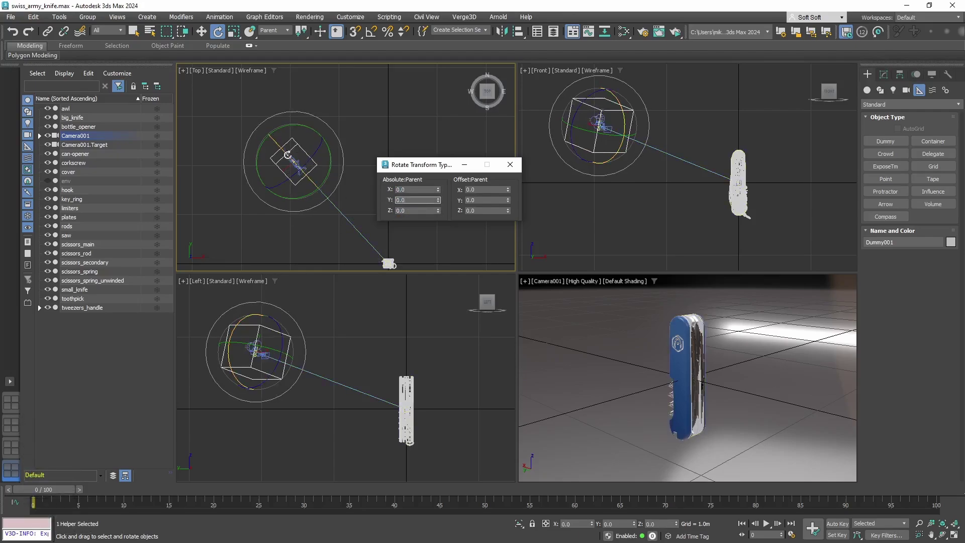
key(F12)
click(202, 32)
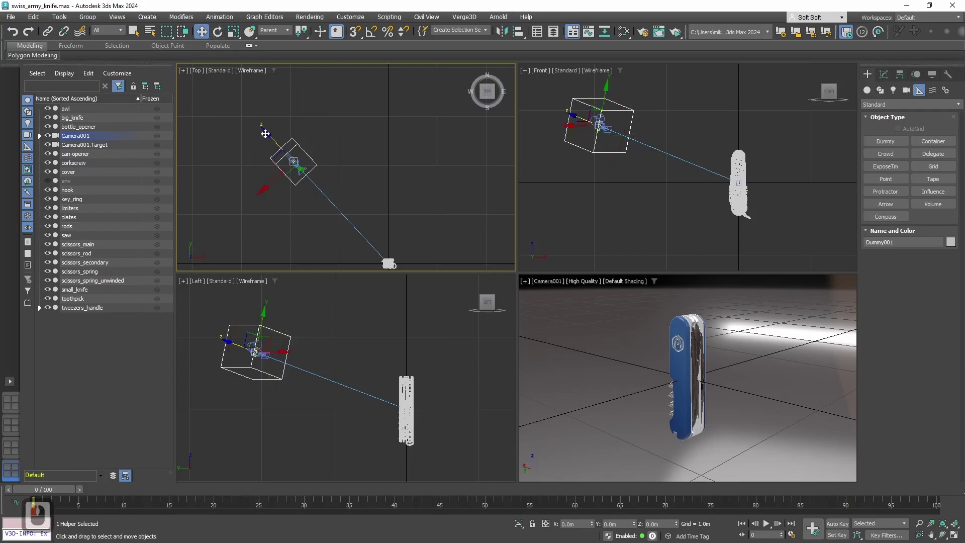
Move the dummy with the planes in front of its parent camera, to about -1.007 m on the Parent Z axis.
drag(266, 134, 295, 171)
click(296, 167)
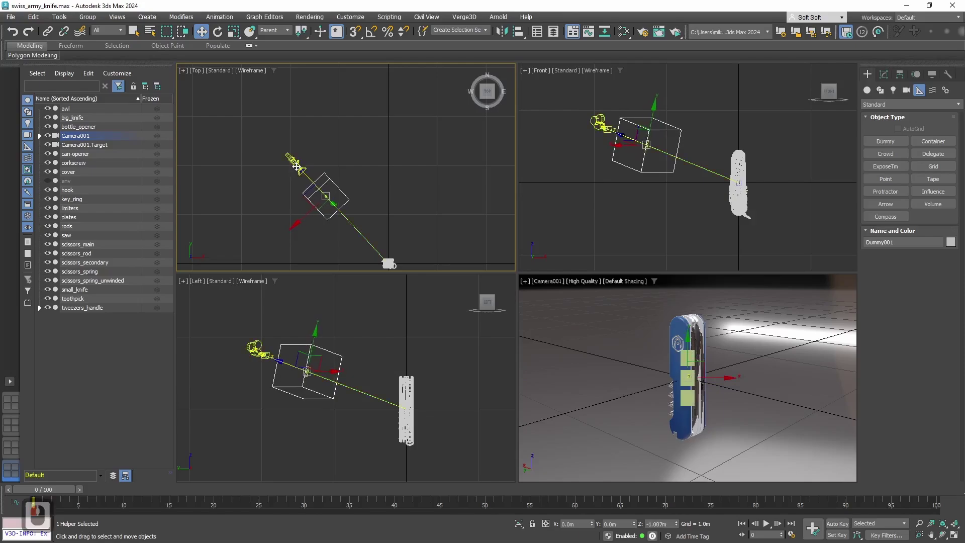
Select Camera001 and examine the near and far clip distances in its parameters.
click(290, 159)
scroll(315, 195, up, 3)
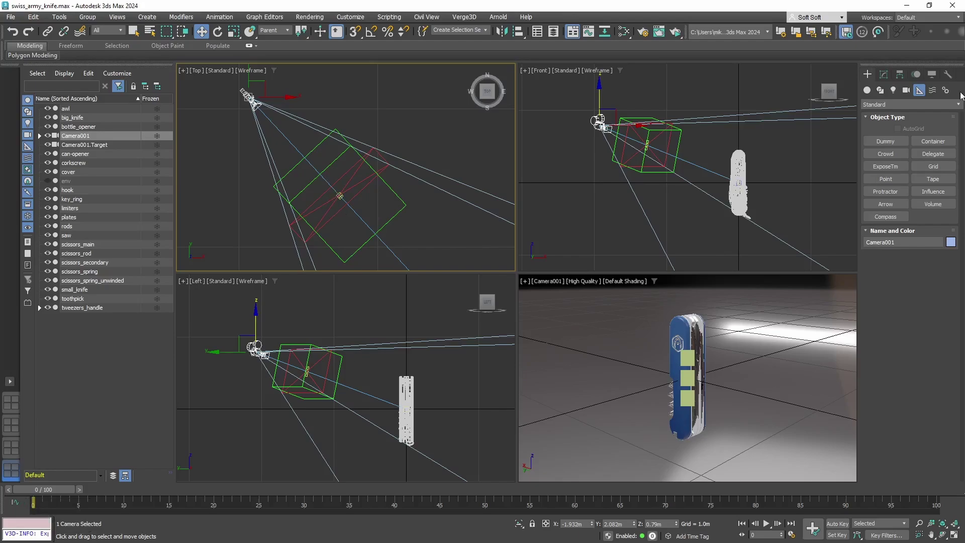
click(883, 74)
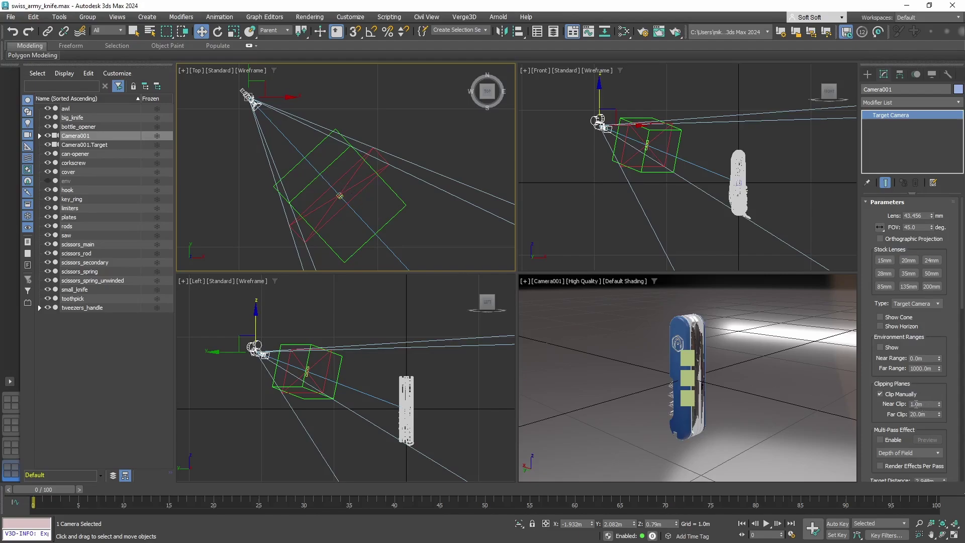
drag(907, 404, 900, 405)
drag(923, 415, 900, 413)
Reposition the dummy to about -1.015 m in Z and -0.392 m in X in Parent coordinates, and clear the selection.
click(405, 210)
click(320, 175)
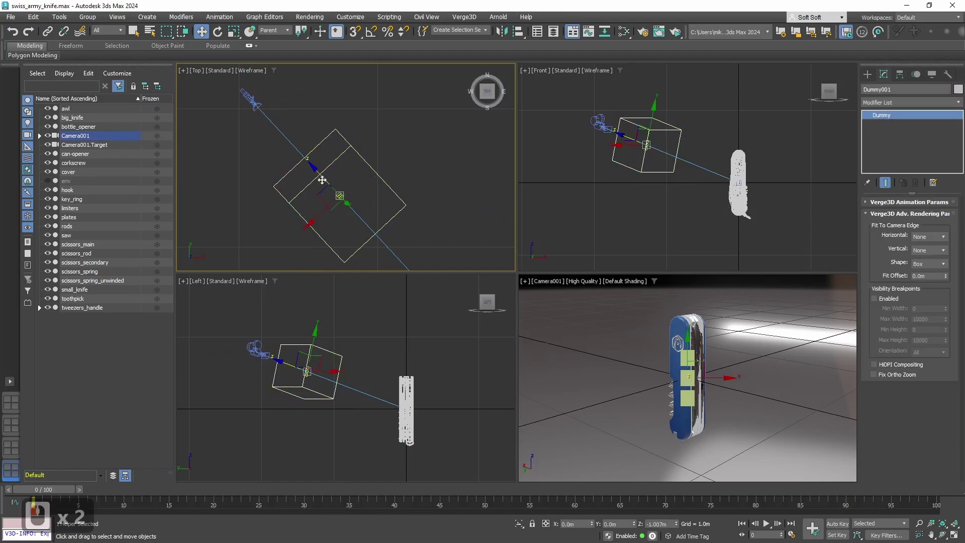
drag(318, 174, 320, 174)
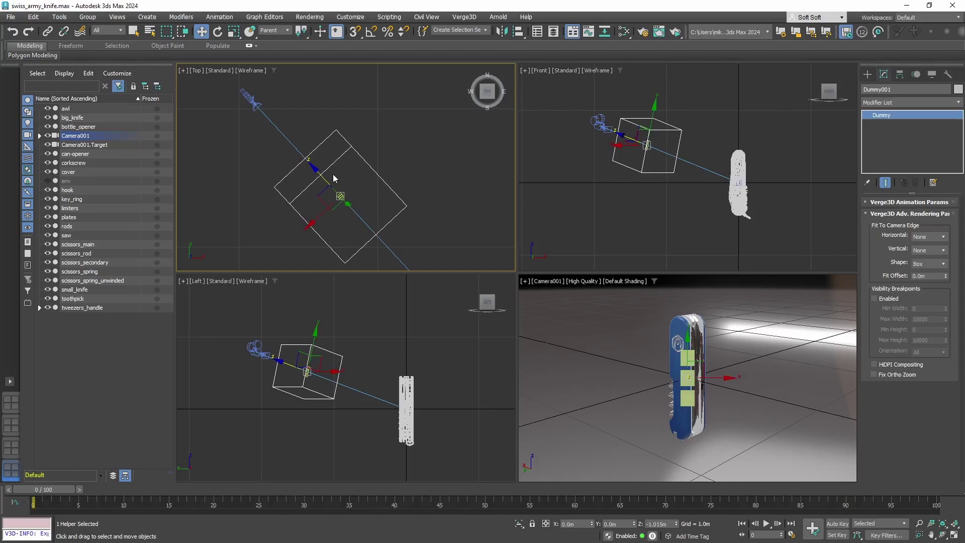
drag(315, 220, 366, 195)
click(469, 184)
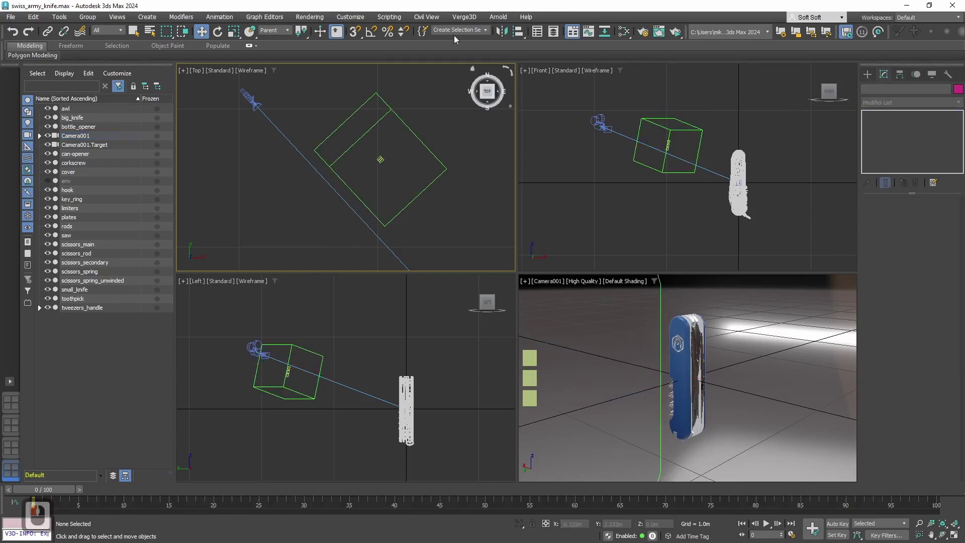
Export the scene over swiss_army_knife.gltf and orbit the Verge3D app in the browser to check the planes.
click(464, 17)
click(474, 34)
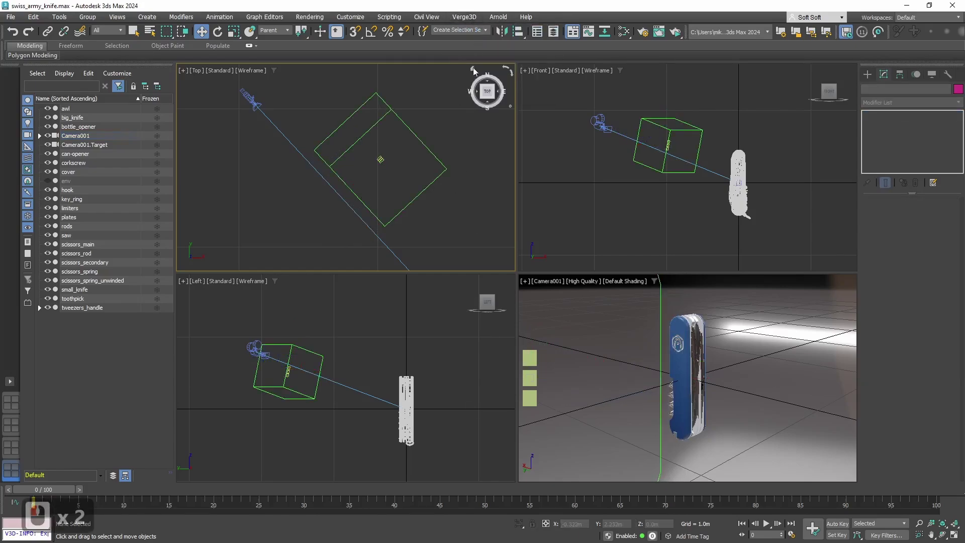
click(187, 96)
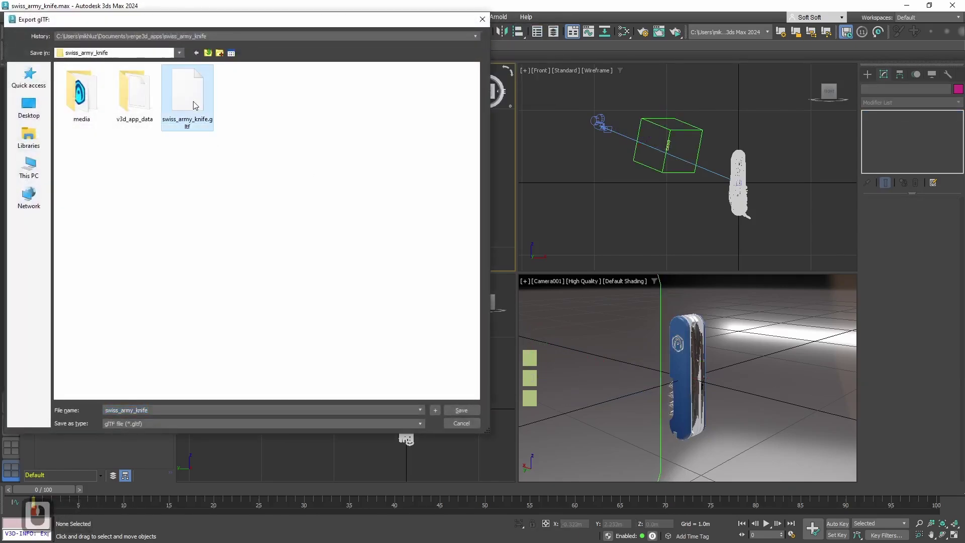
click(477, 408)
click(548, 353)
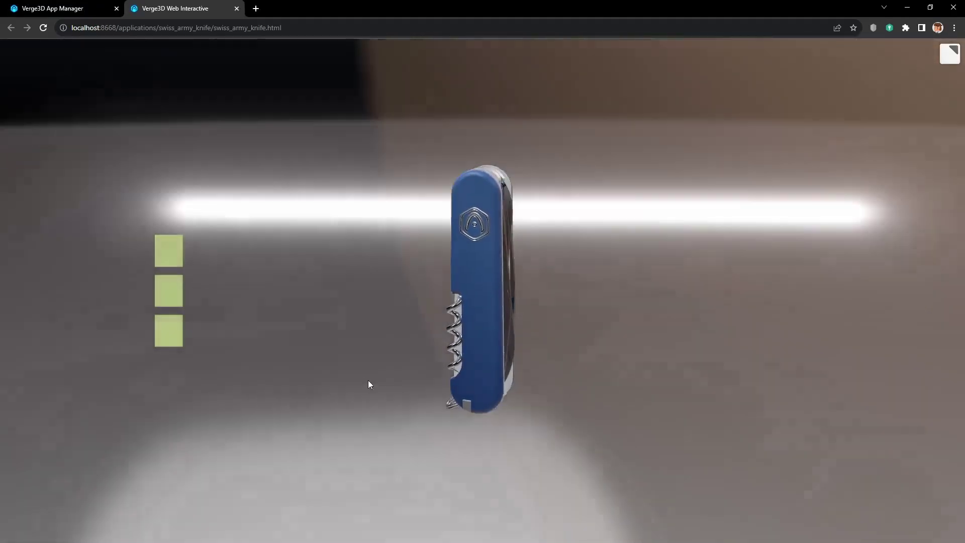
drag(368, 385, 374, 366)
Switch back to 3ds Max and set the dummy's horizontal Fit To Camera Edge option to Left.
key(alt+Tab)
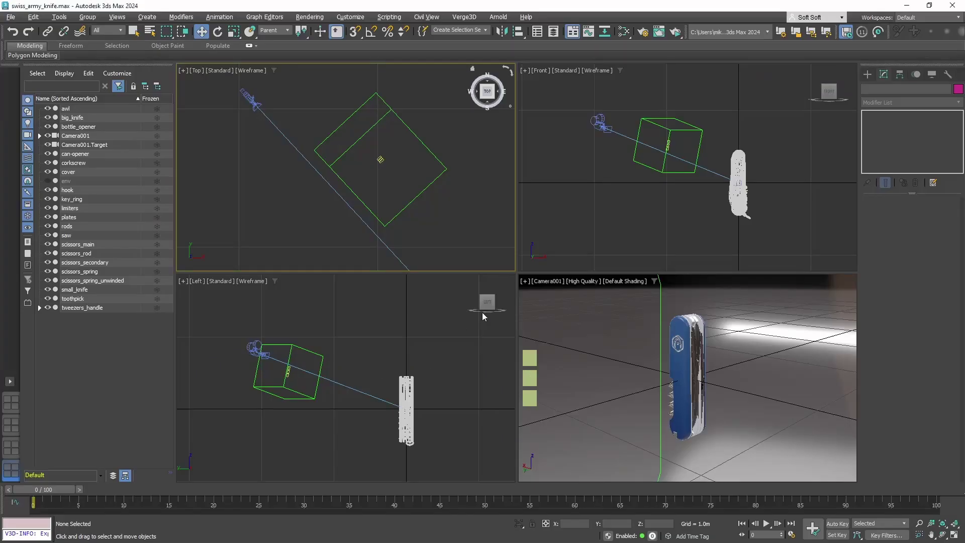
click(659, 307)
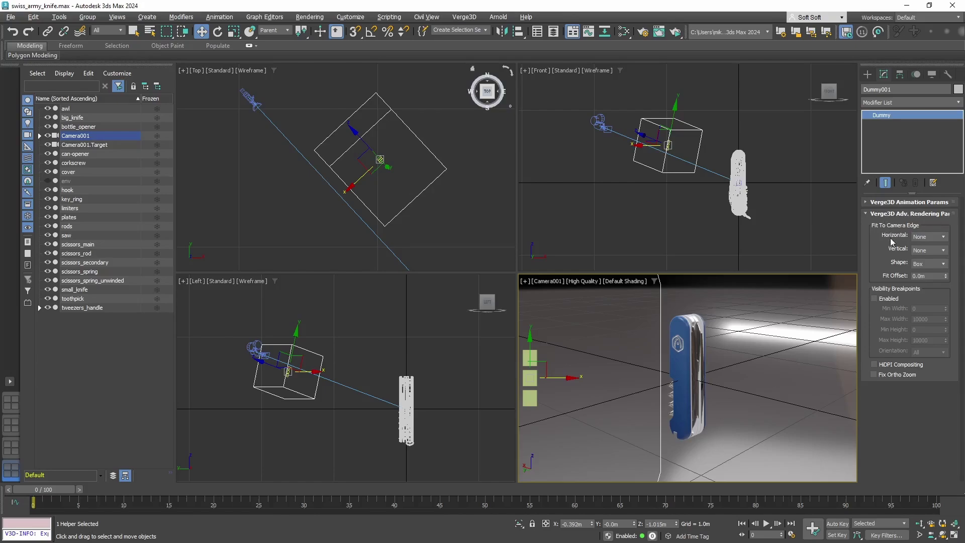
click(926, 236)
click(926, 253)
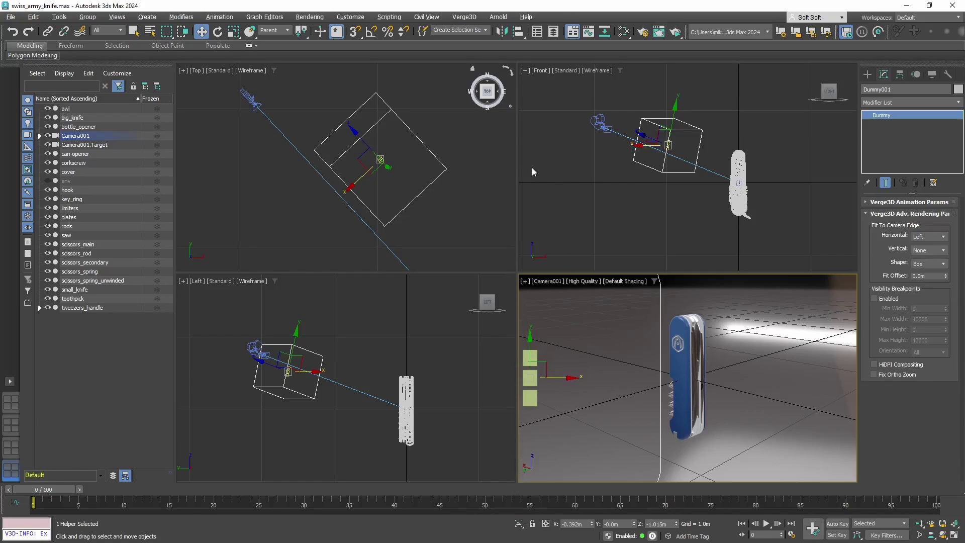
Export the scene over swiss_army_knife.gltf and reload the app in the browser to check the horizontal edge fitting.
click(459, 18)
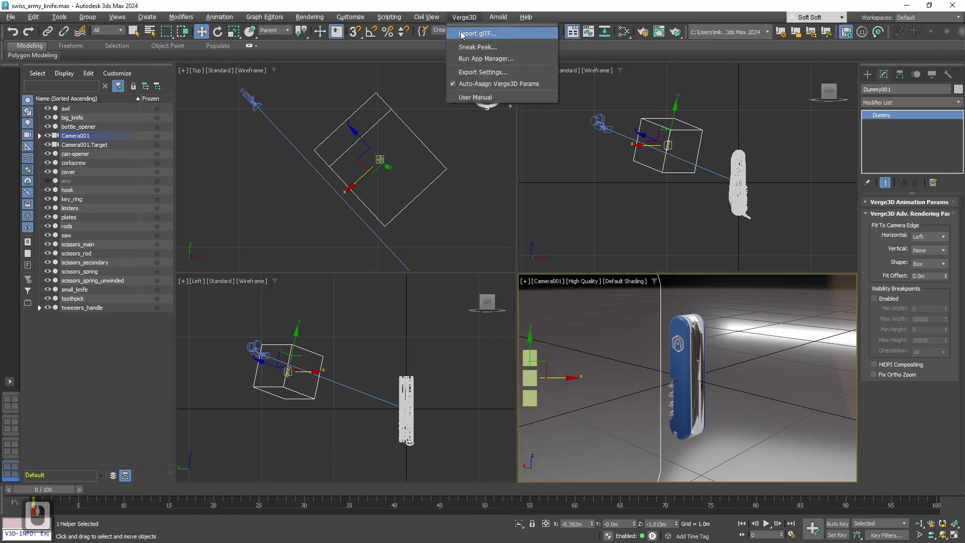
click(461, 31)
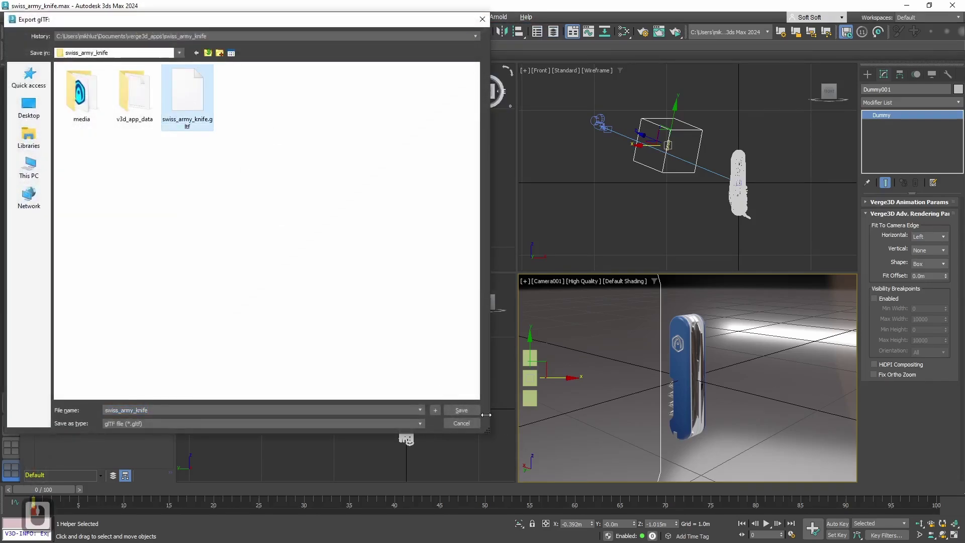
click(461, 410)
click(550, 290)
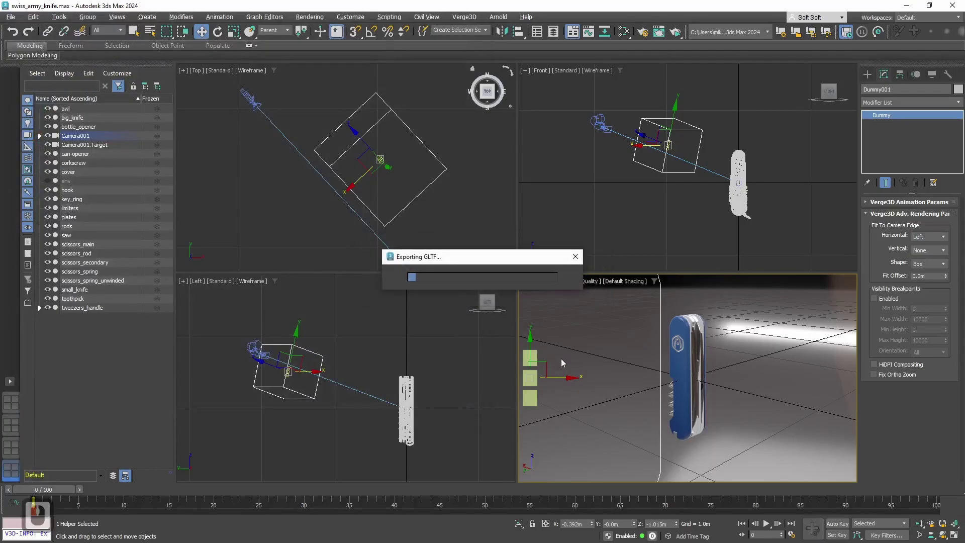
key(alt+Tab)
key(ctrl+r)
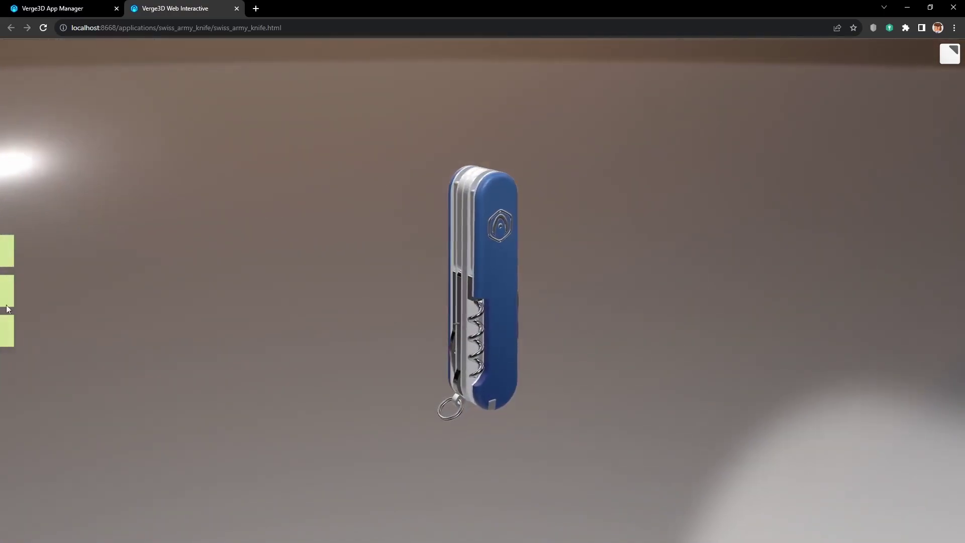
Return to 3ds Max and set the dummy's Fit Offset to 0.025 m.
key(alt+Tab)
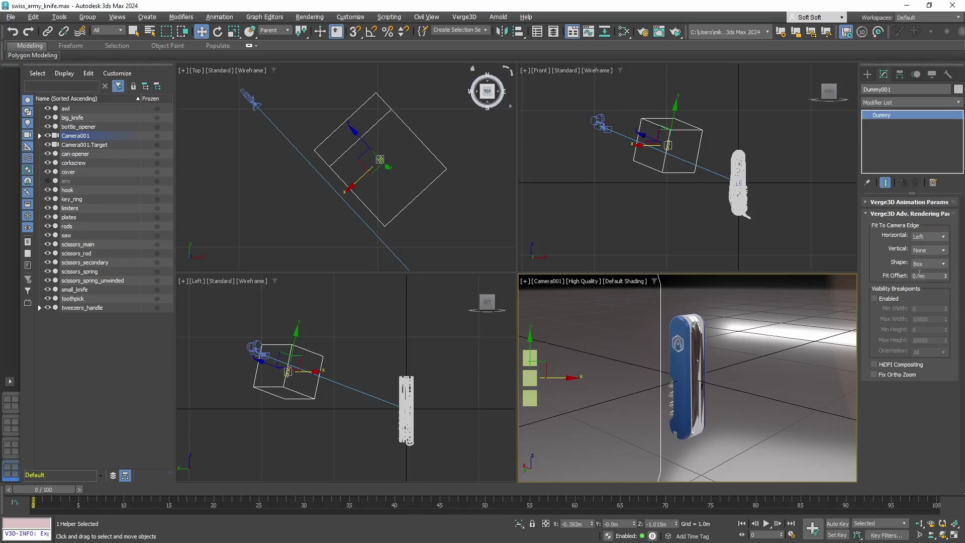
click(938, 276)
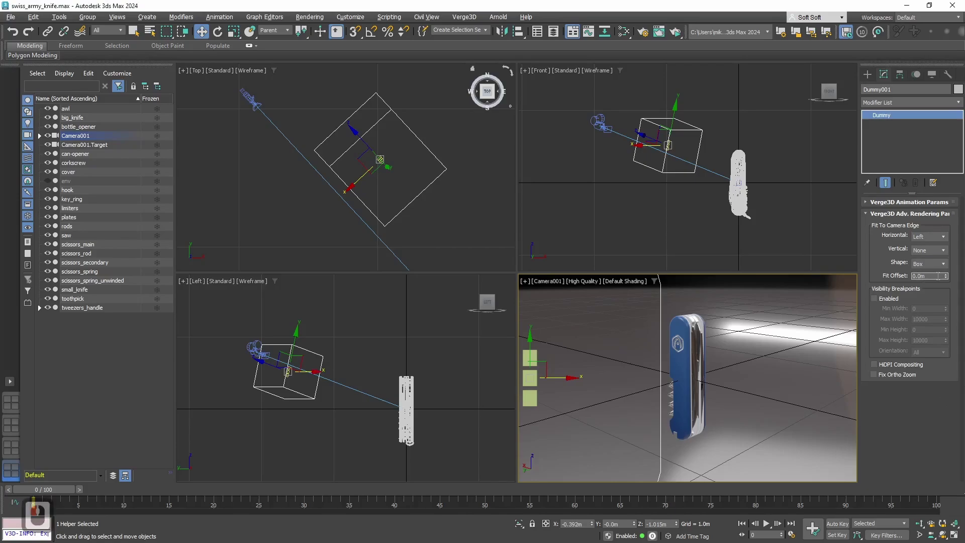
key(Right)
text(25)
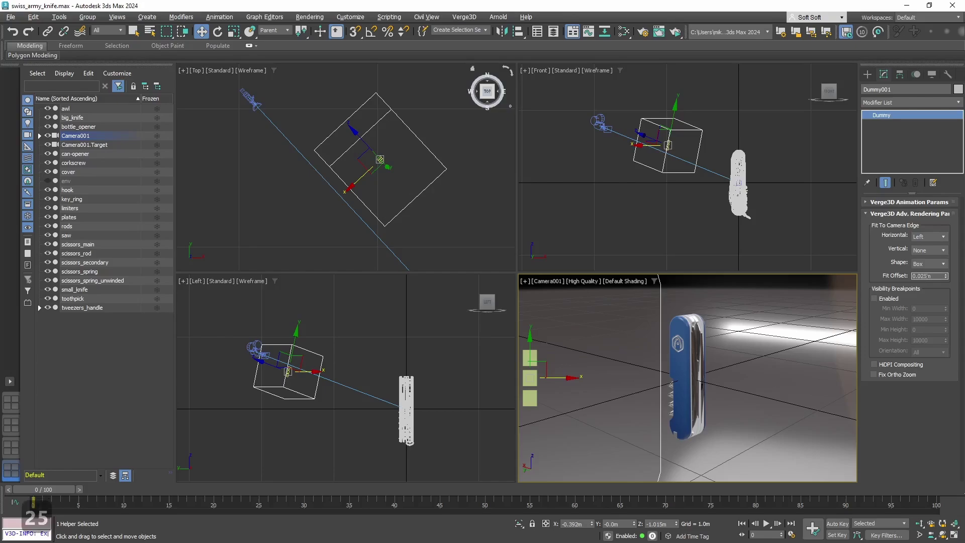
key(Return)
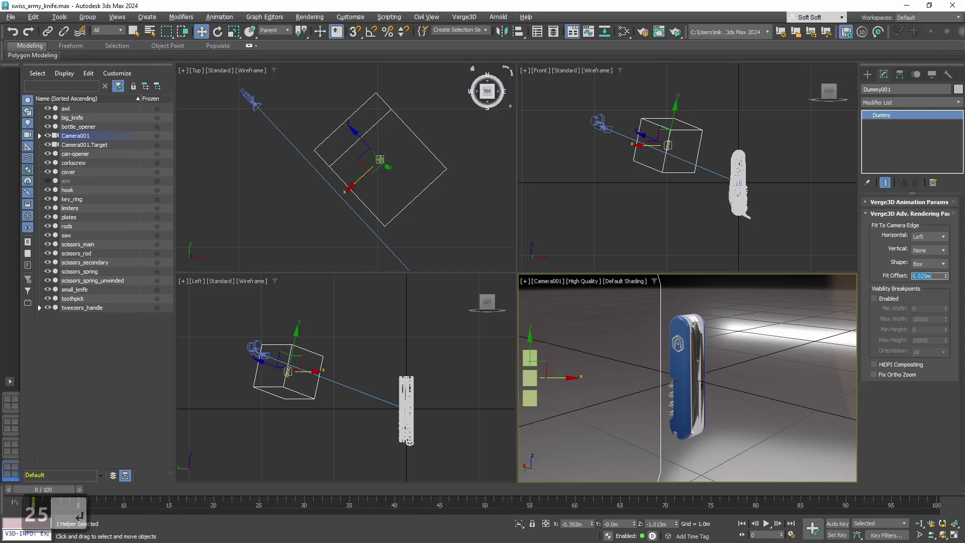
Re-export the scene over swiss_army_knife.gltf and reload the browser app to check the planes' offset from the edge.
click(465, 18)
click(469, 31)
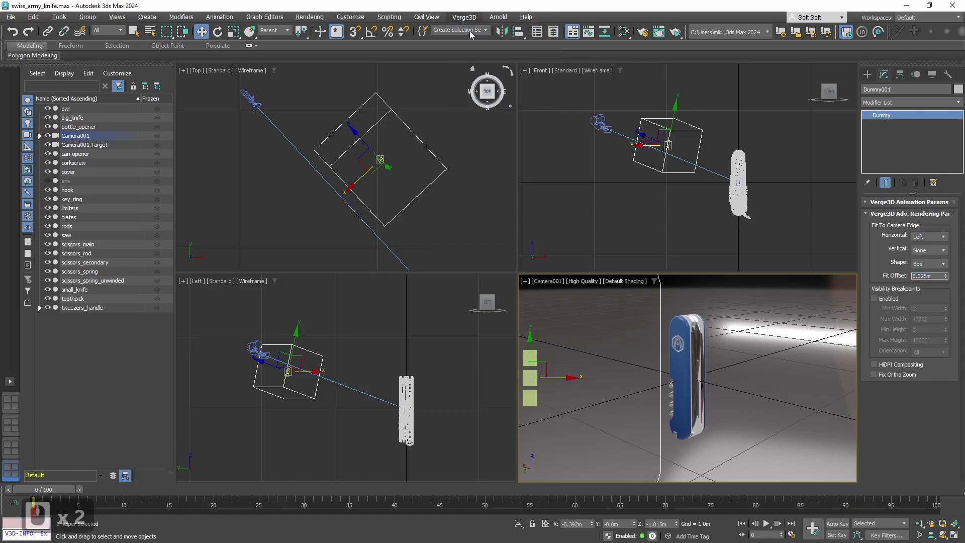
click(187, 92)
click(461, 410)
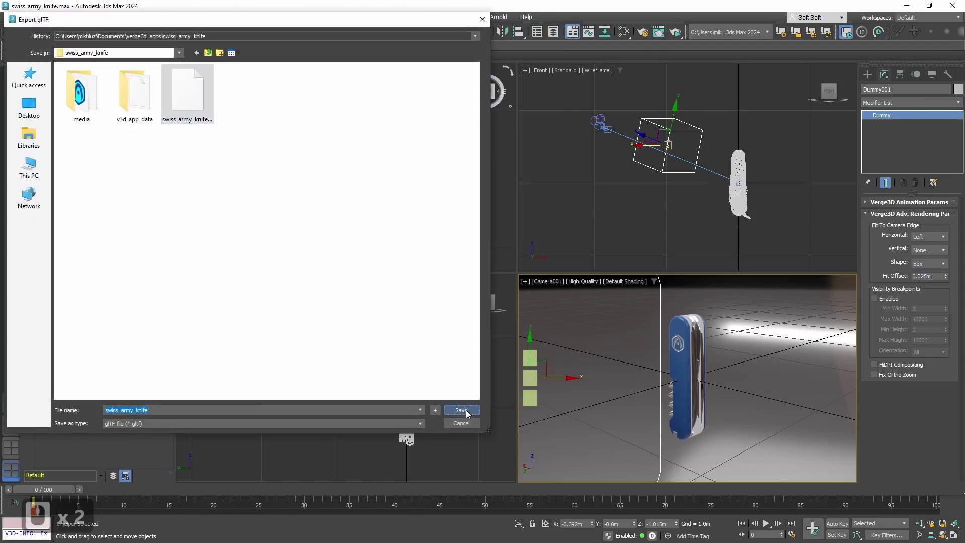
click(535, 290)
key(alt+Tab)
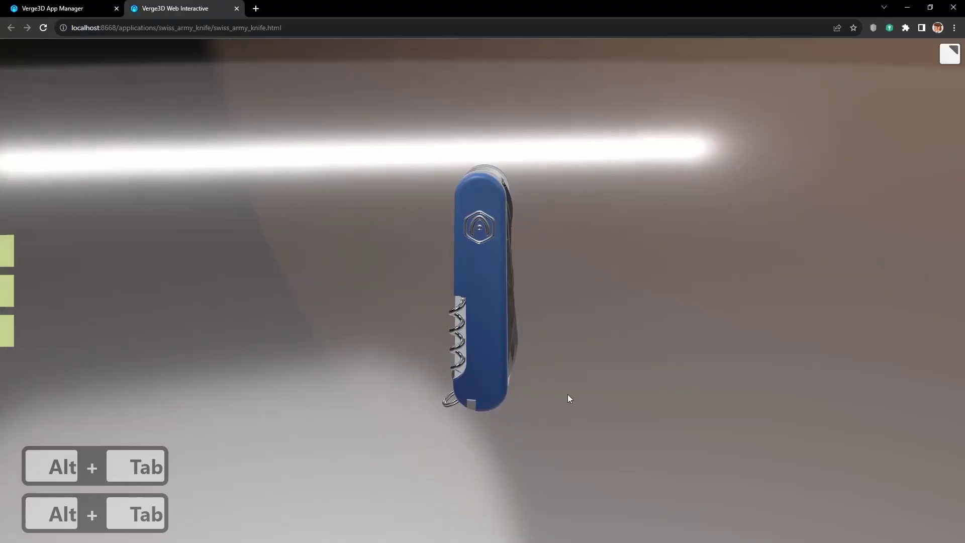
key(ctrl+r)
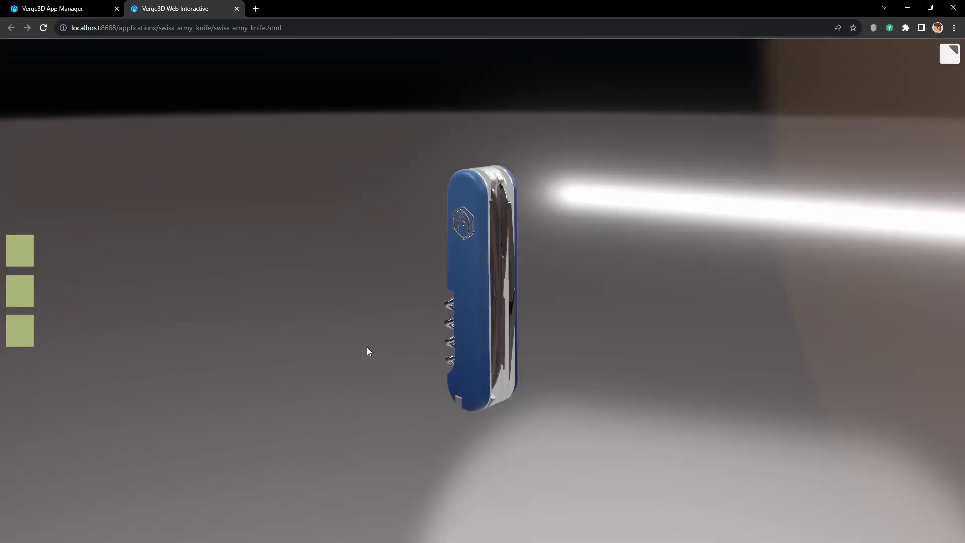
mouse_move(367, 348)
mouse_down()
mouse_move(398, 355)
mouse_move(368, 344)
mouse_up()
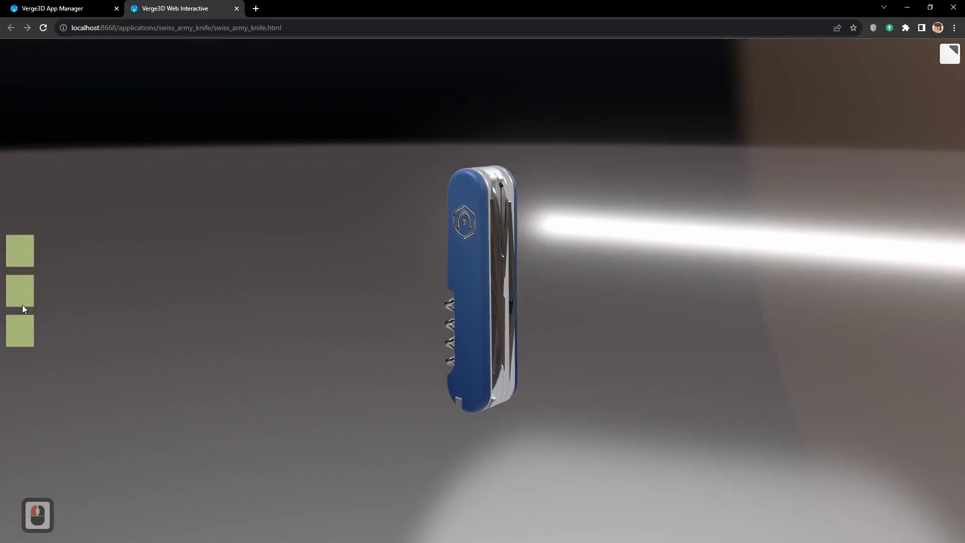
click(20, 341)
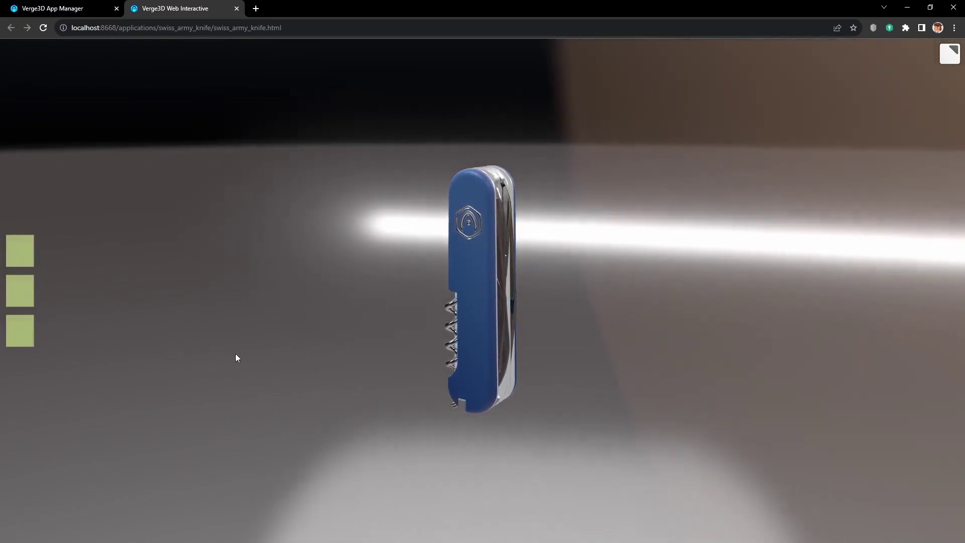
Test the planes' edge fitting in responsive device emulation at 753 × 956, 753 × 962 and 897 × 962 px, and close the developer tools.
key(F12)
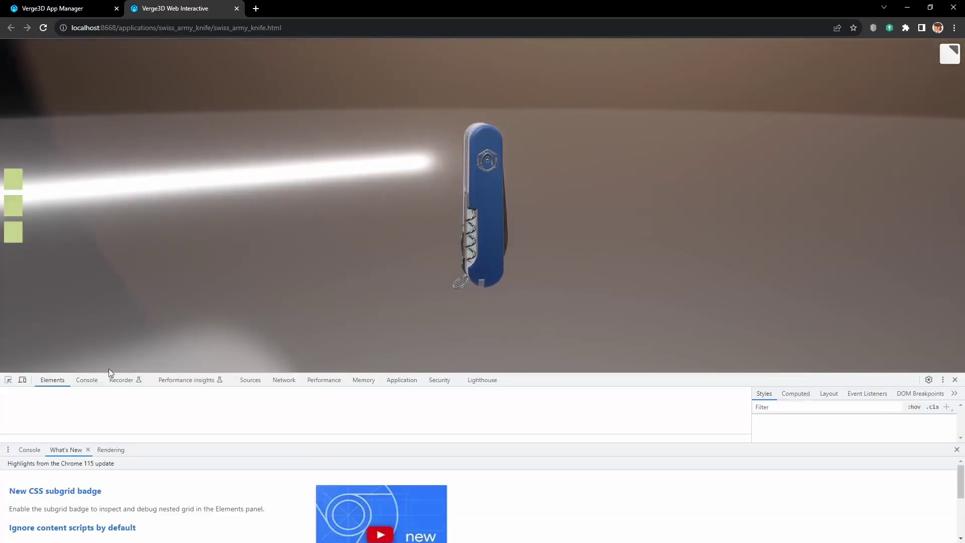
click(23, 383)
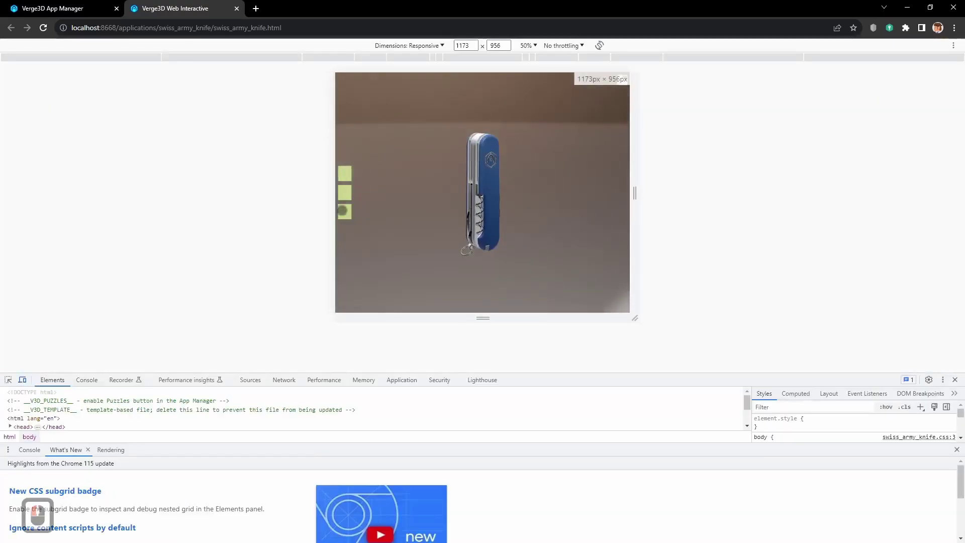
drag(329, 210, 388, 197)
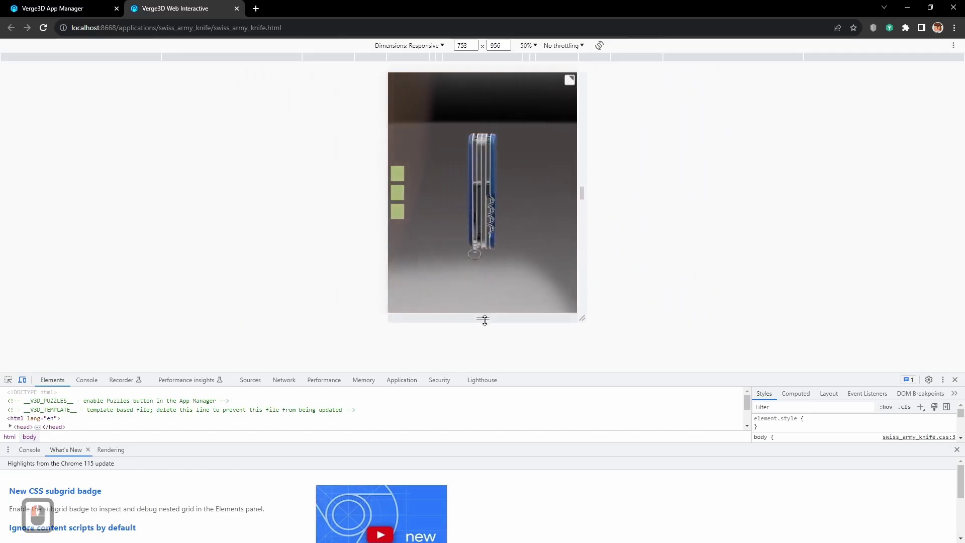
mouse_move(482, 318)
mouse_down()
mouse_move(496, 346)
mouse_move(497, 315)
mouse_up()
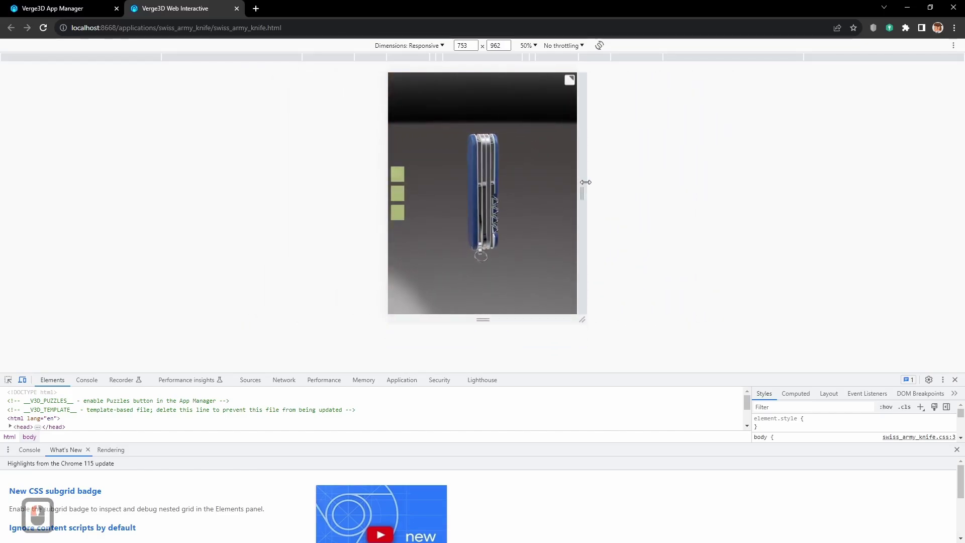
drag(581, 183, 602, 193)
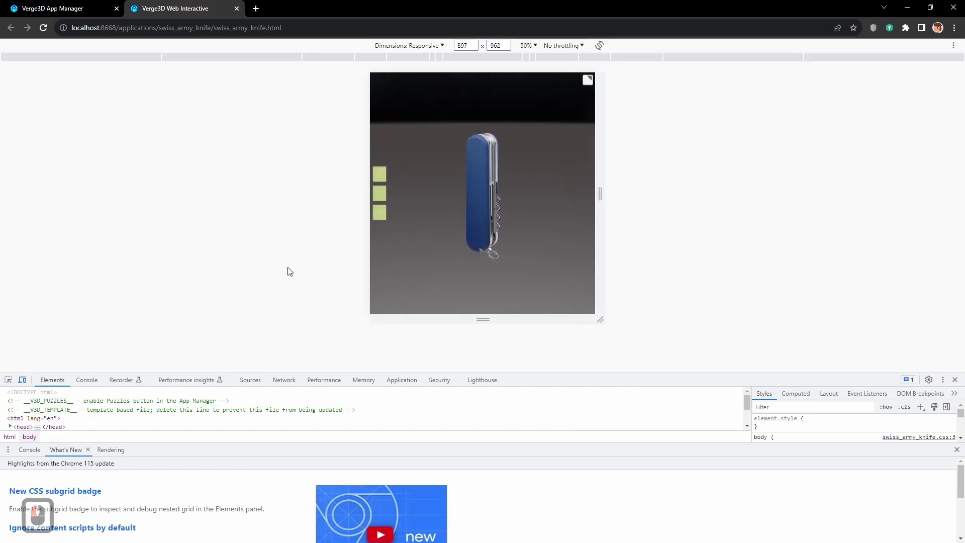
click(22, 379)
key(F12)
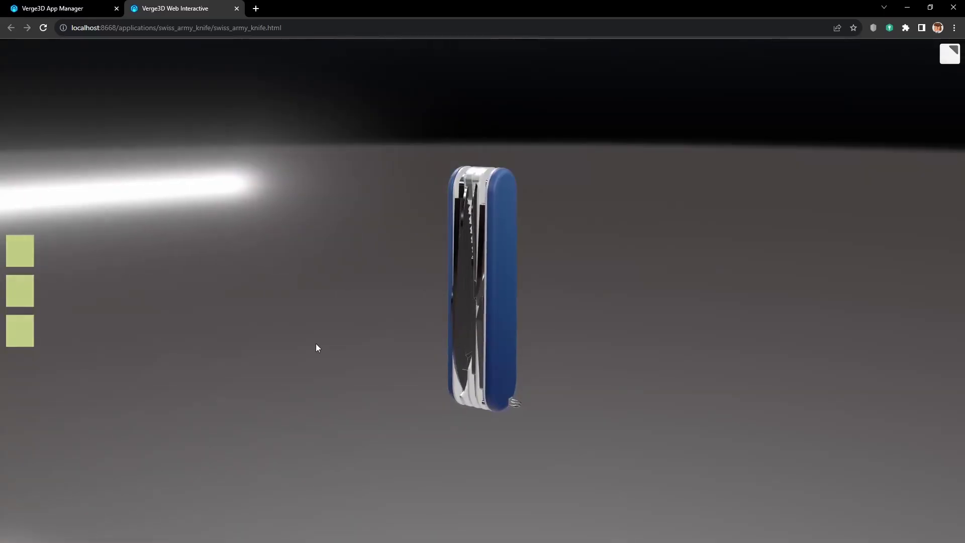
Switch back to 3ds Max, clear the selection and open the Slate Material Editor.
key(alt+Tab)
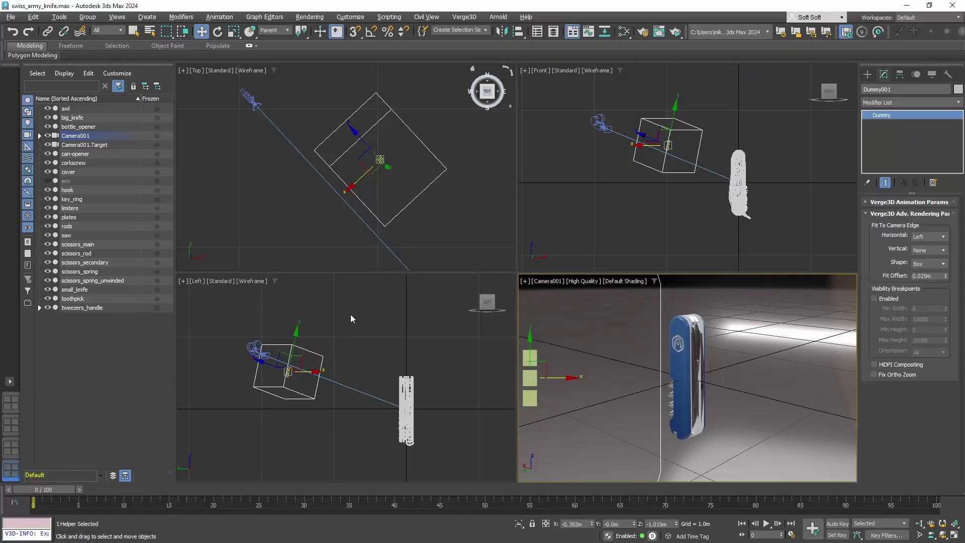
click(602, 354)
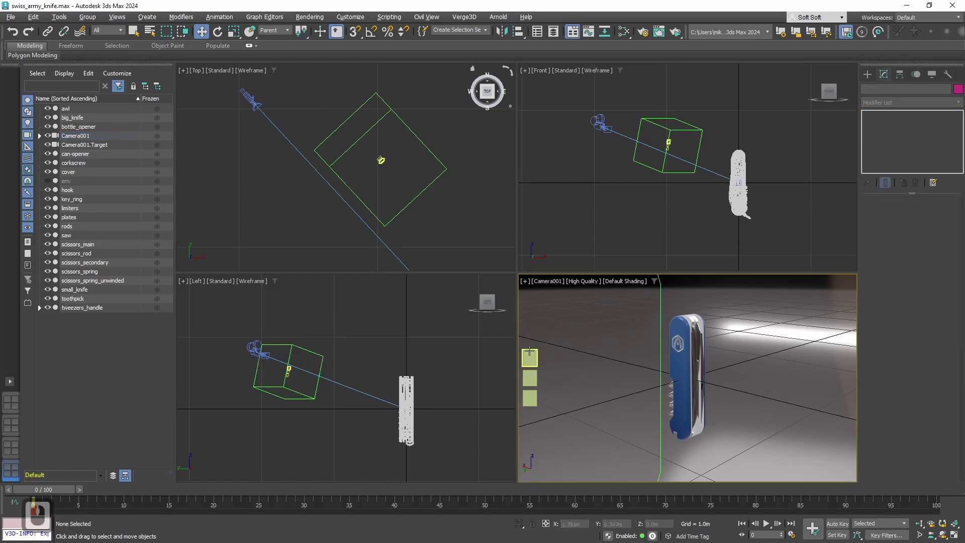
click(297, 18)
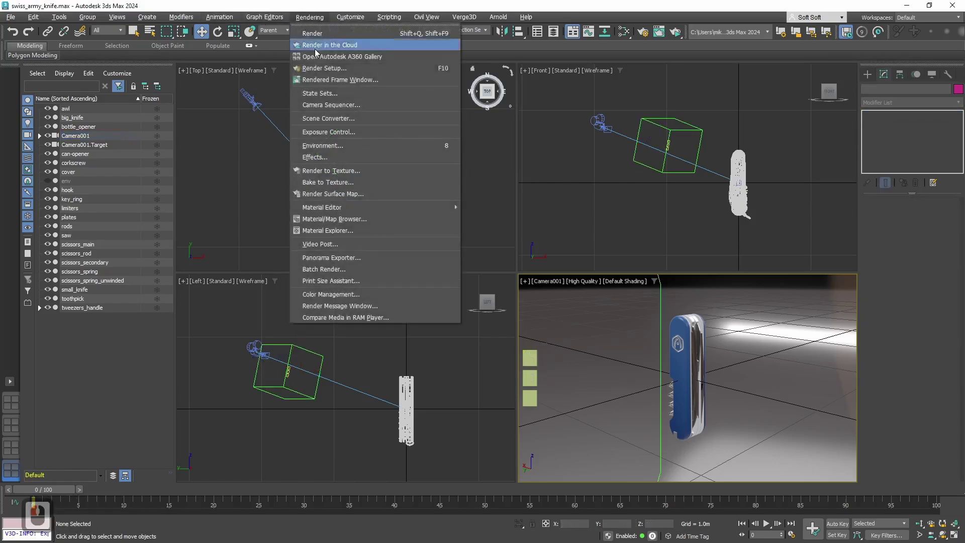
mouse_move(348, 207)
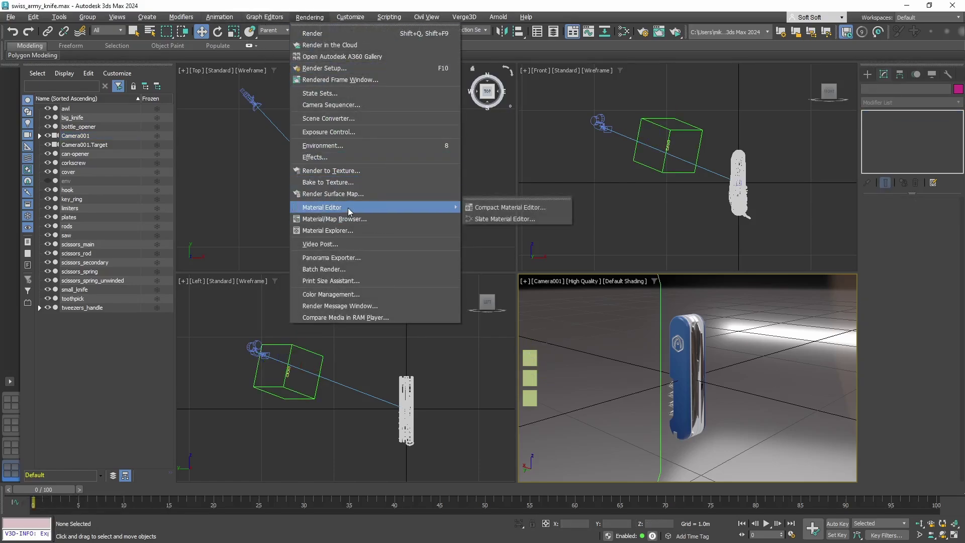
click(490, 220)
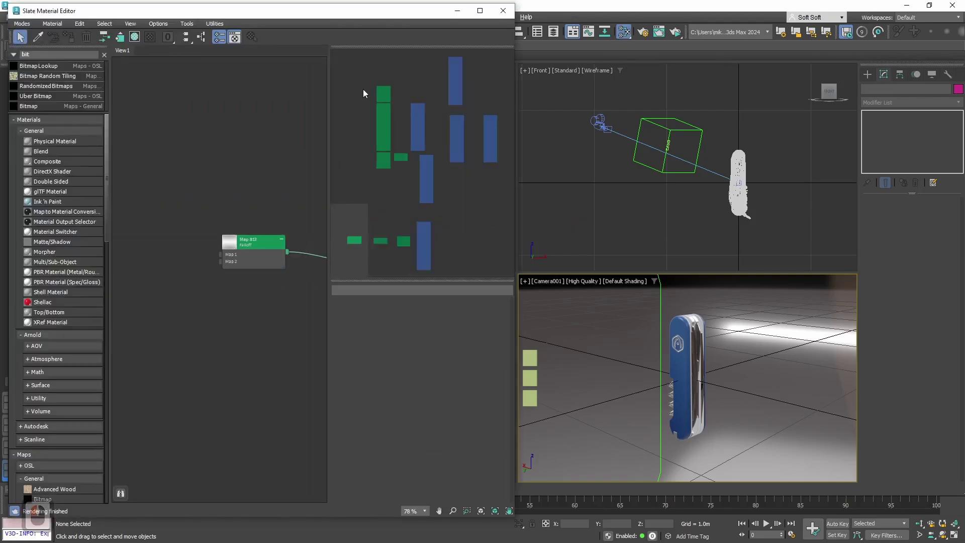
Add a Physical Material and a Bitmap map using unfold_knife_button to an empty area of the material graph.
scroll(283, 225, down, 10)
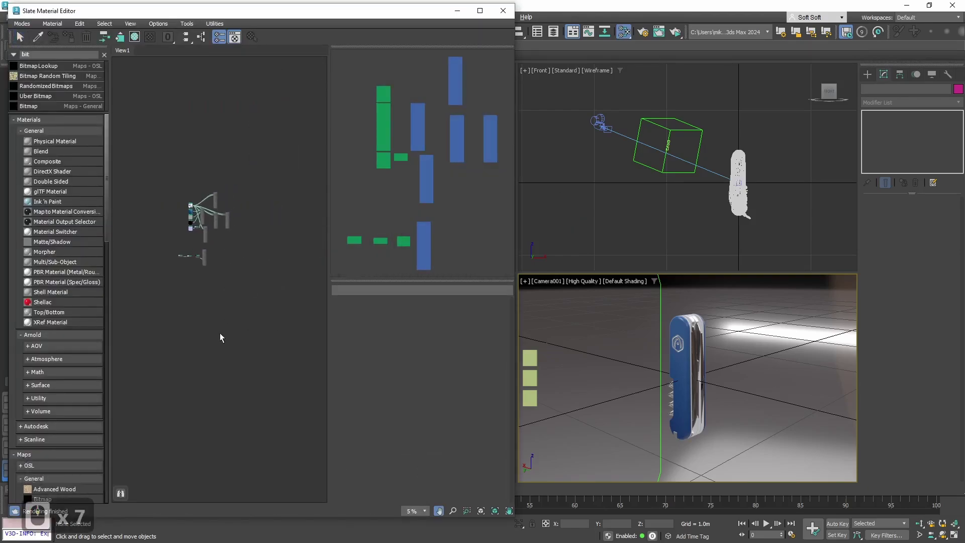
scroll(243, 251, up, 8)
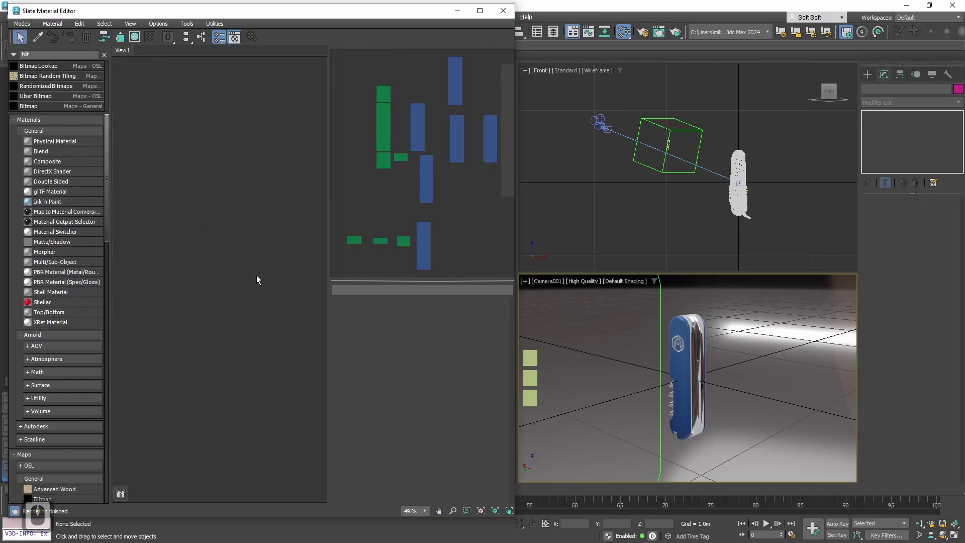
drag(47, 141, 239, 149)
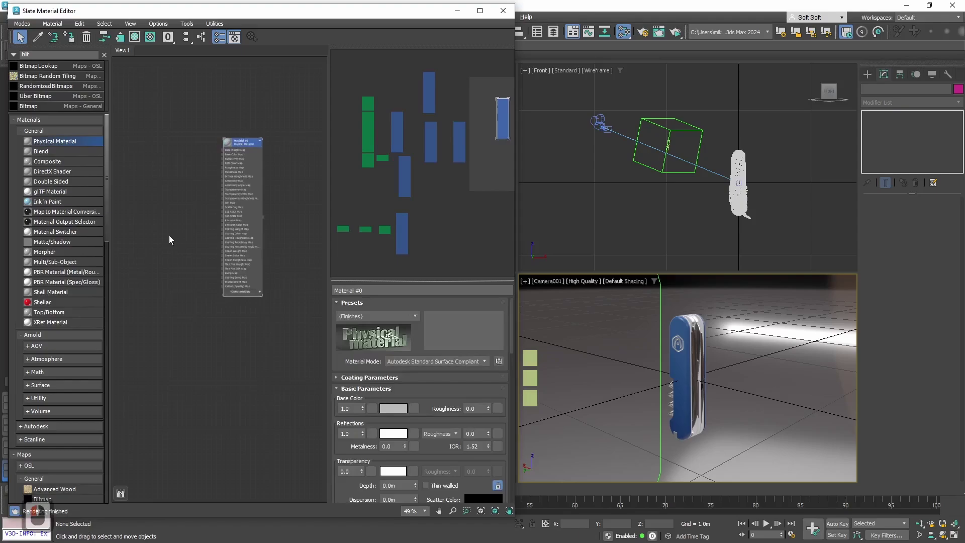
middle_drag(169, 235, 173, 237)
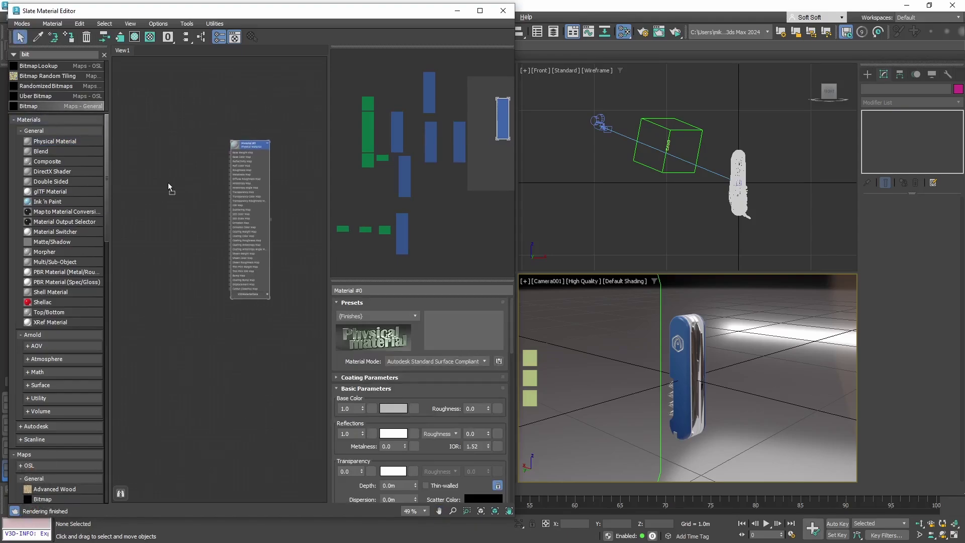
drag(168, 182, 165, 183)
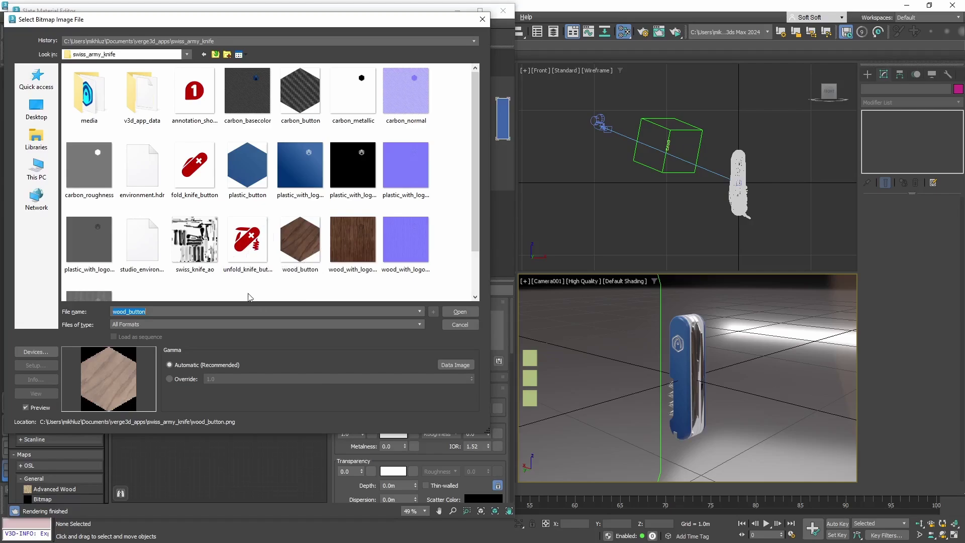
click(247, 238)
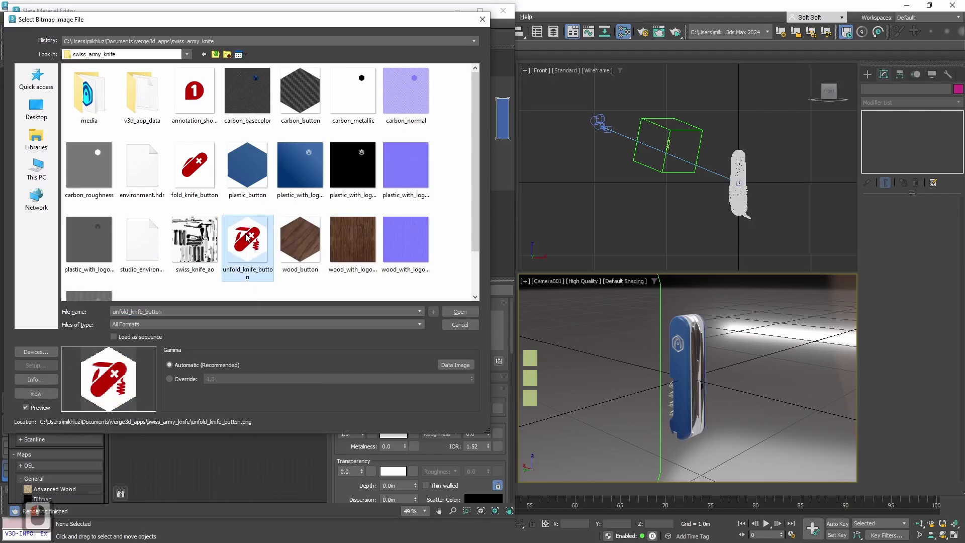
click(459, 312)
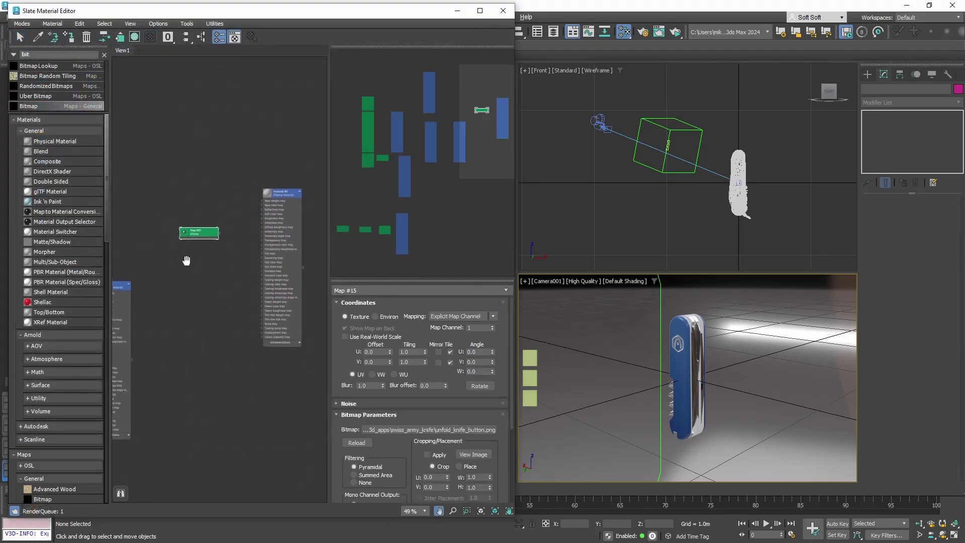
Set the bitmap's Mono Channel Output to Alpha and connect it to the material's Emission Color Map and Cutout (Opacity) Map.
scroll(223, 271, up, 4)
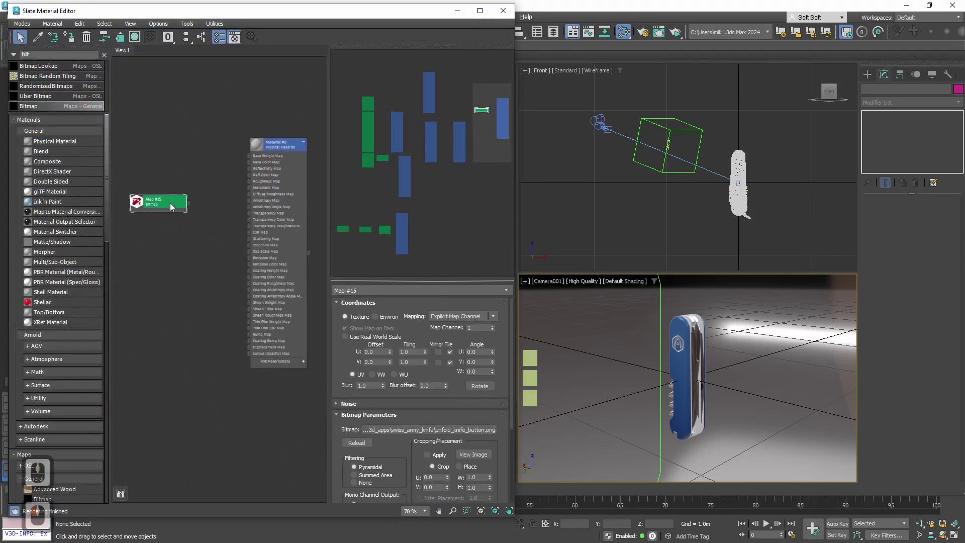
drag(511, 361, 508, 440)
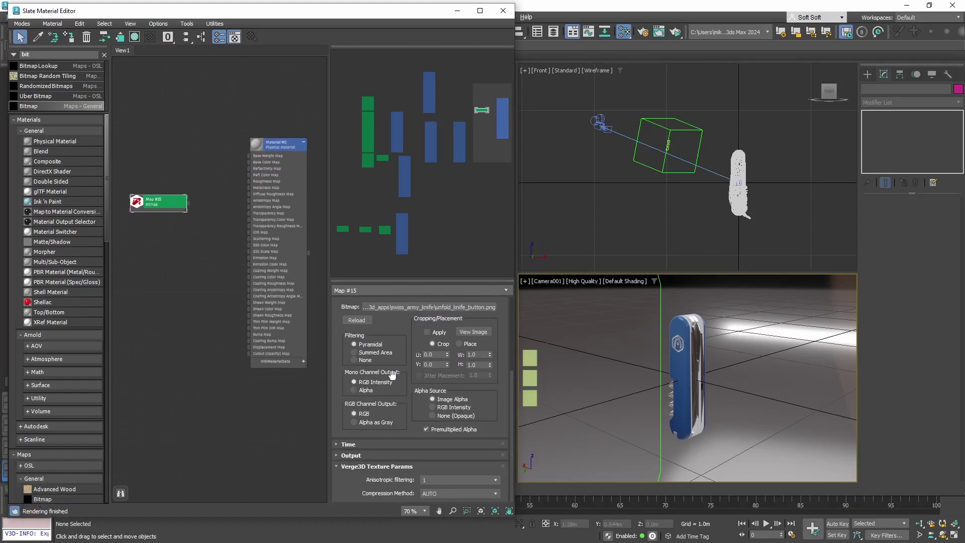
click(354, 390)
click(138, 201)
drag(229, 263, 253, 266)
drag(196, 236, 248, 353)
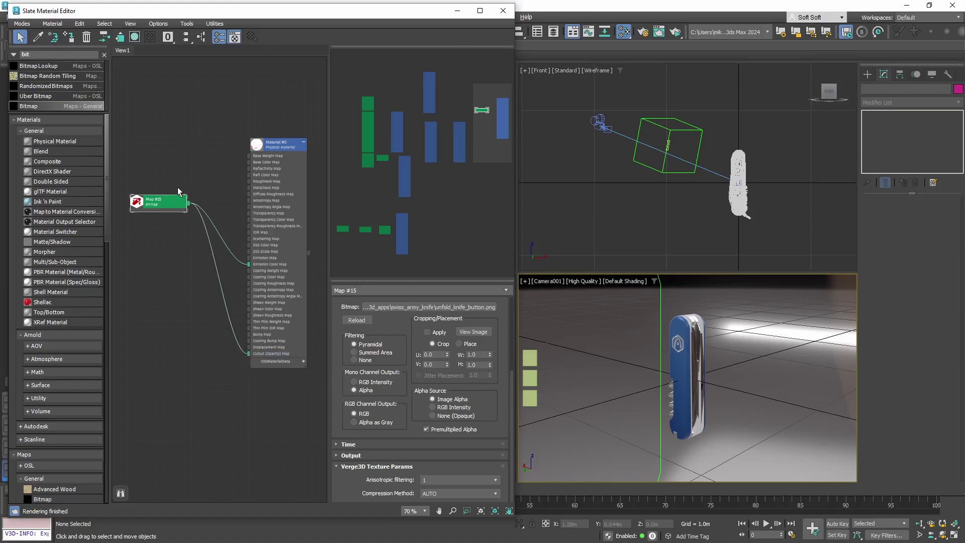
Set the Base Color and Reflections weights of the unfold button's material to 0.
double_click(274, 151)
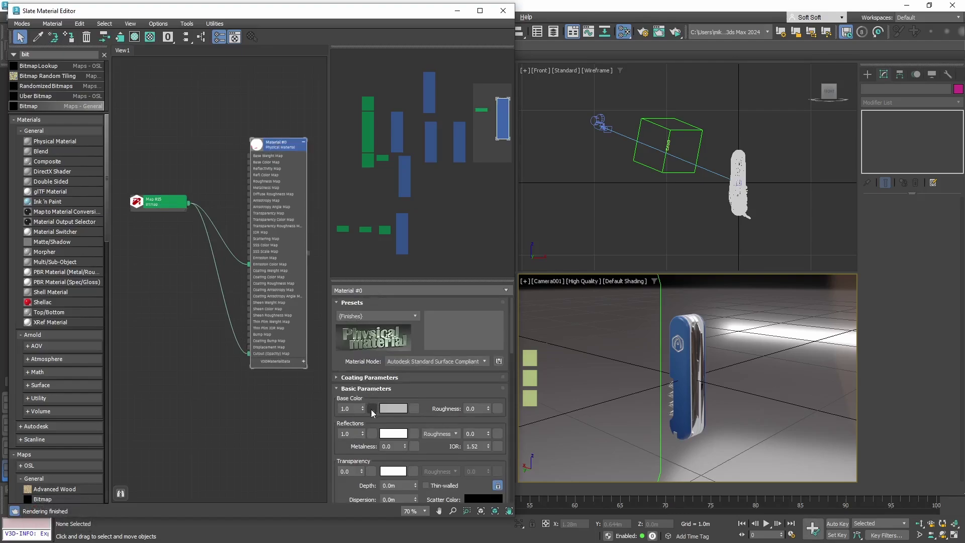
drag(351, 410, 289, 400)
text(0)
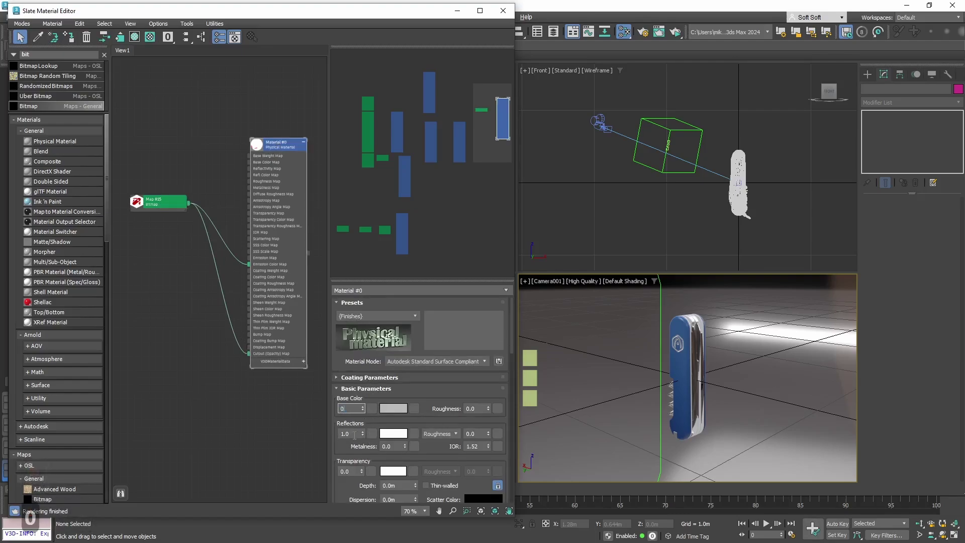
drag(353, 435, 305, 427)
text(0)
click(353, 410)
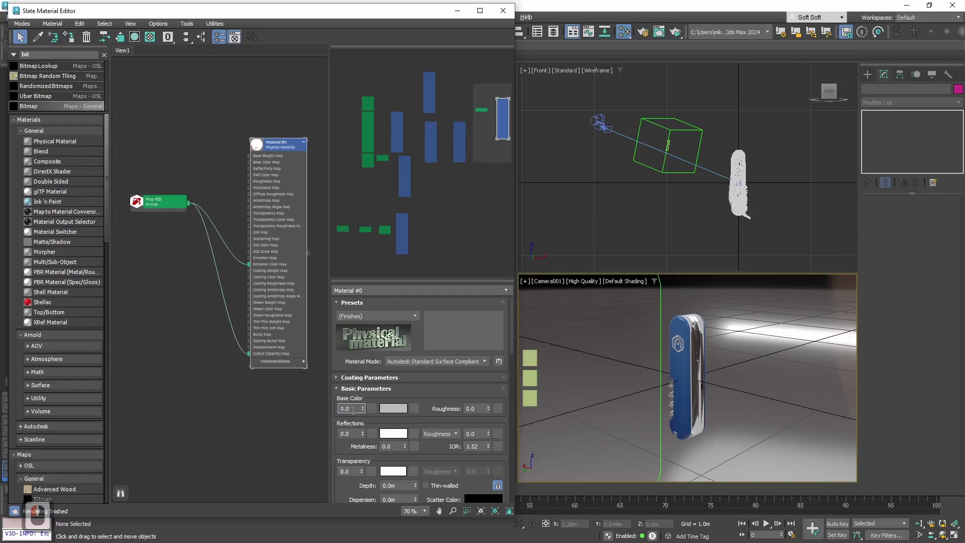
Assign the unfold button's material to the uppermost of the three planes in the camera view.
click(530, 357)
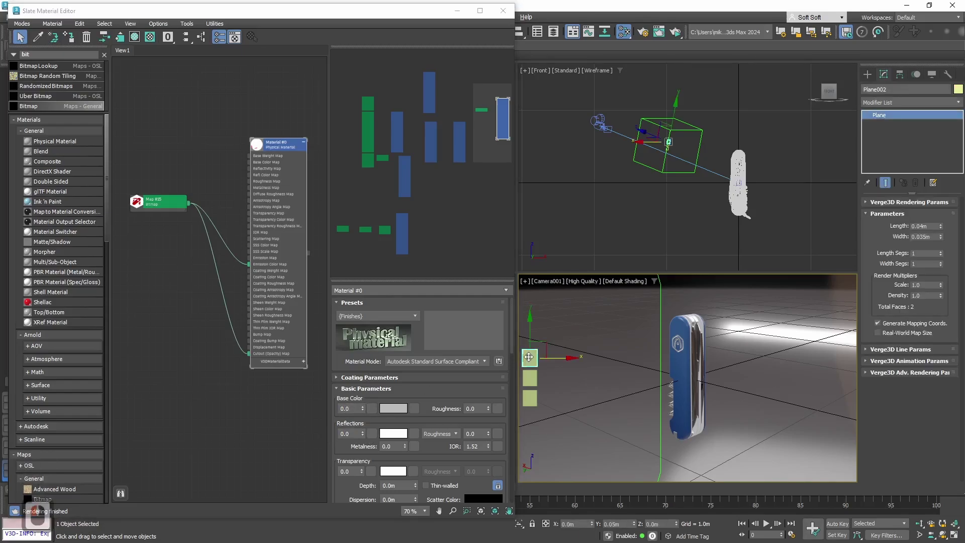
click(288, 144)
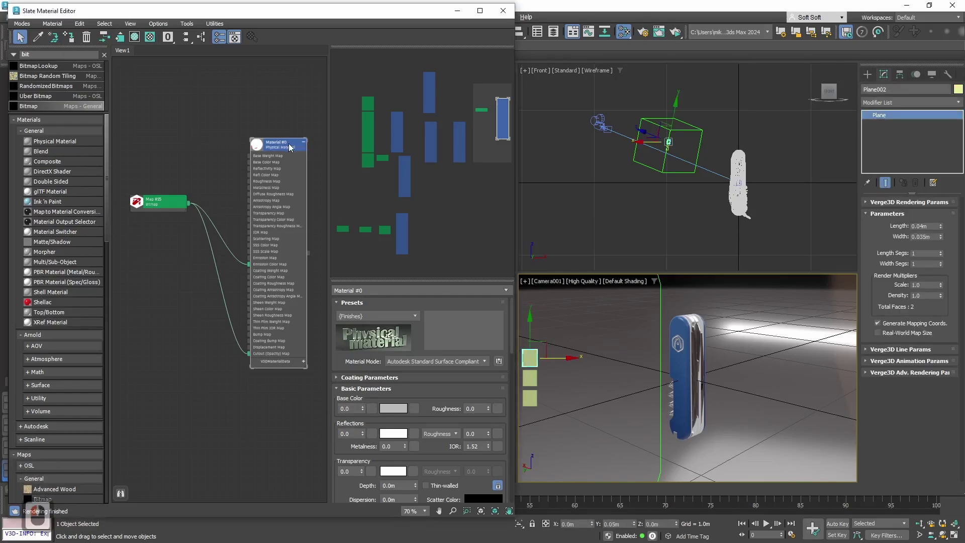
click(68, 35)
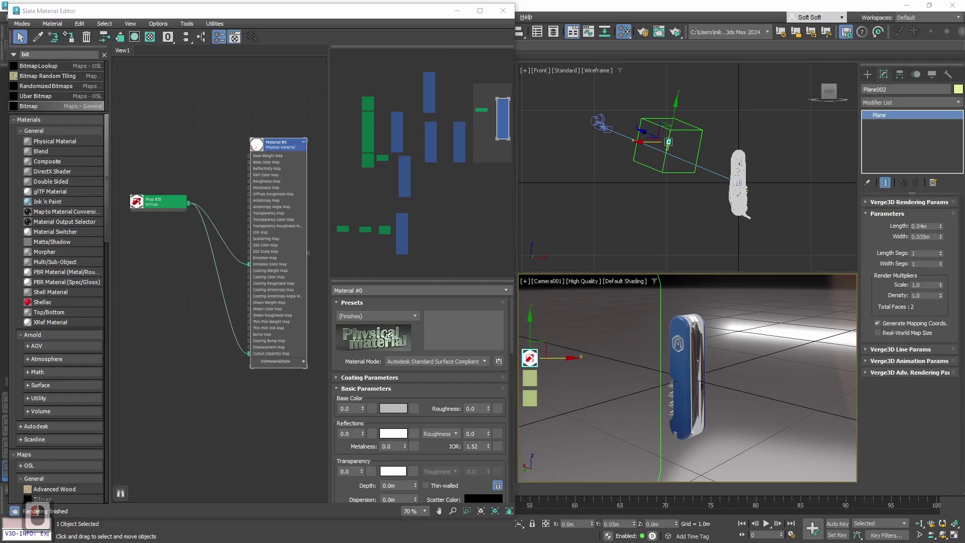
Rename the uppermost plane unfold_knife_button and its material unfold_knife_button_mtrl.
key(ctrl+c)
click(904, 89)
key(ctrl+v)
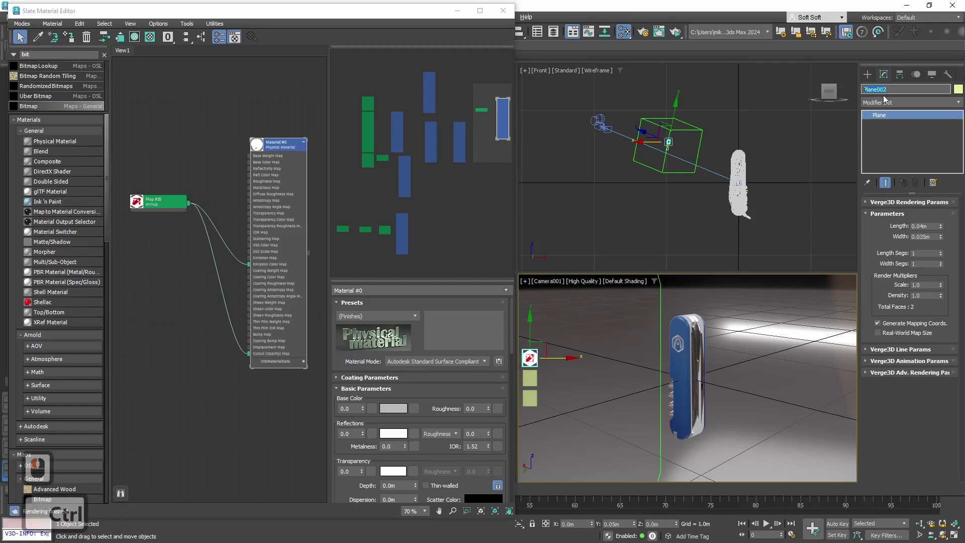
key(Return)
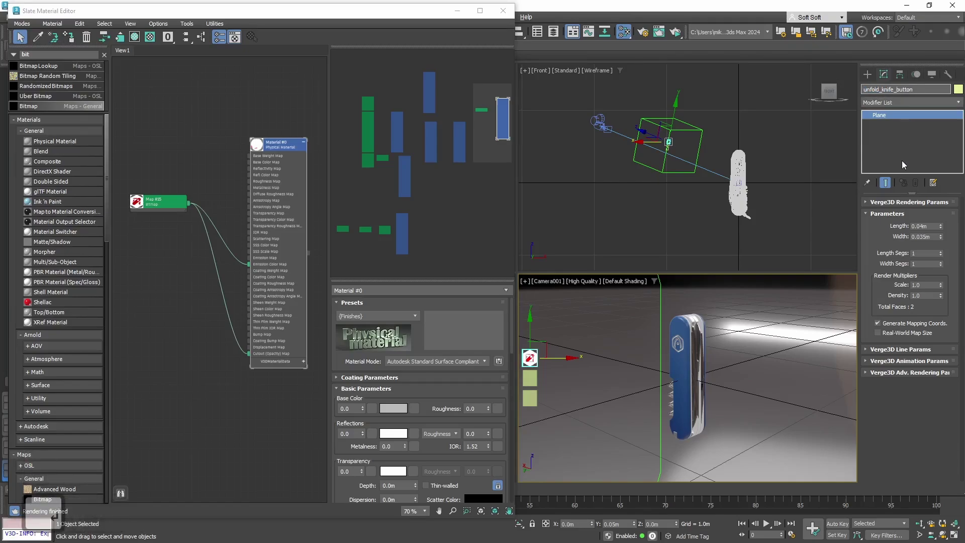
click(362, 291)
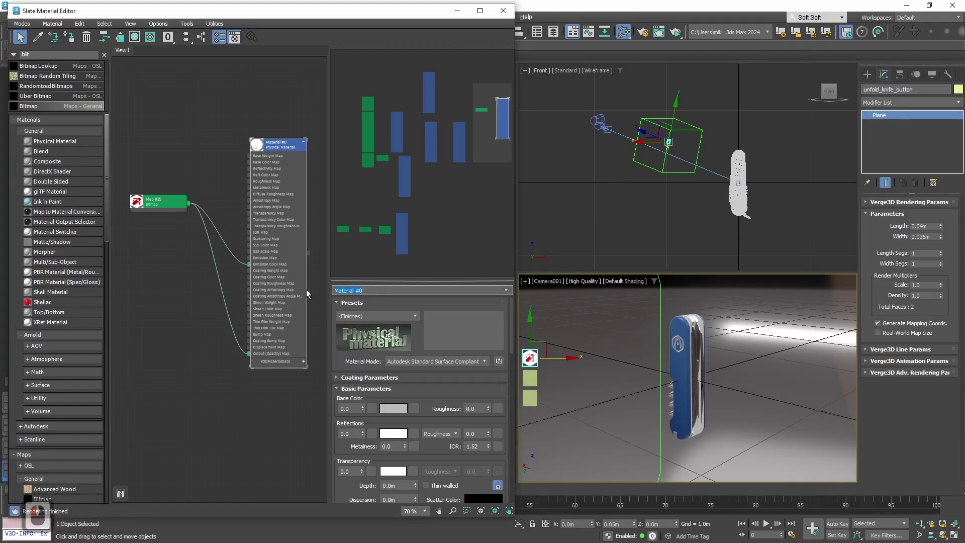
key(ctrl+v)
text(_mtrl)
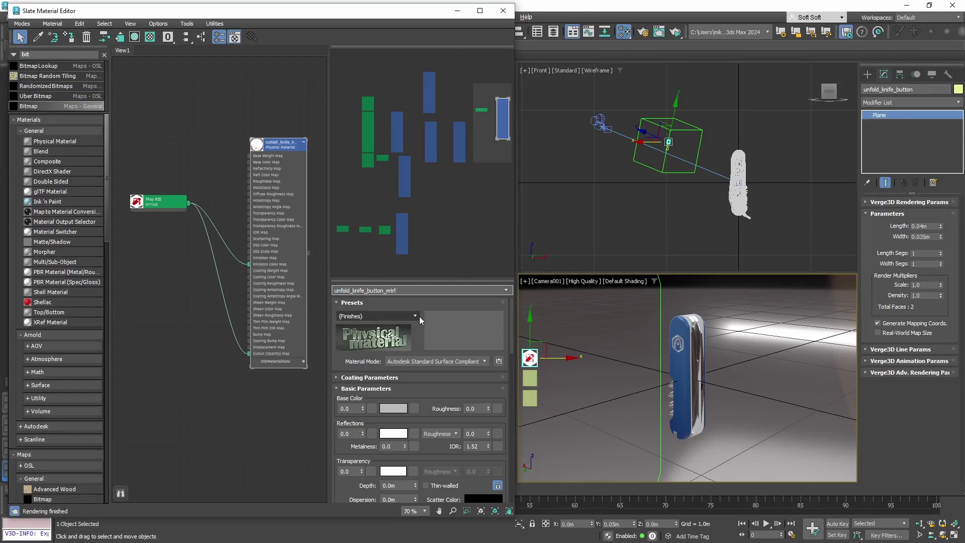
Export the scene over the existing swiss_army_knife glTF file and reload the app in the browser to check the textured plane.
click(460, 14)
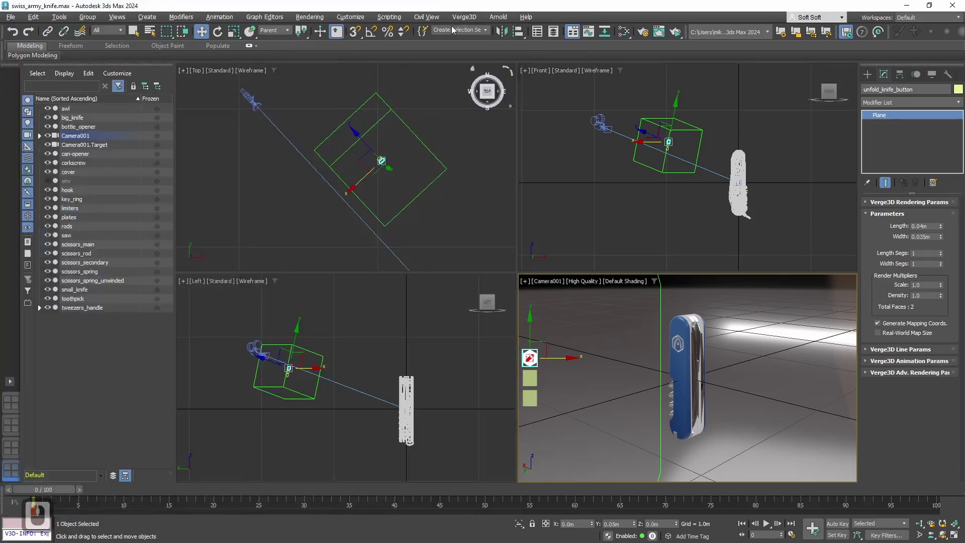
click(460, 18)
click(465, 35)
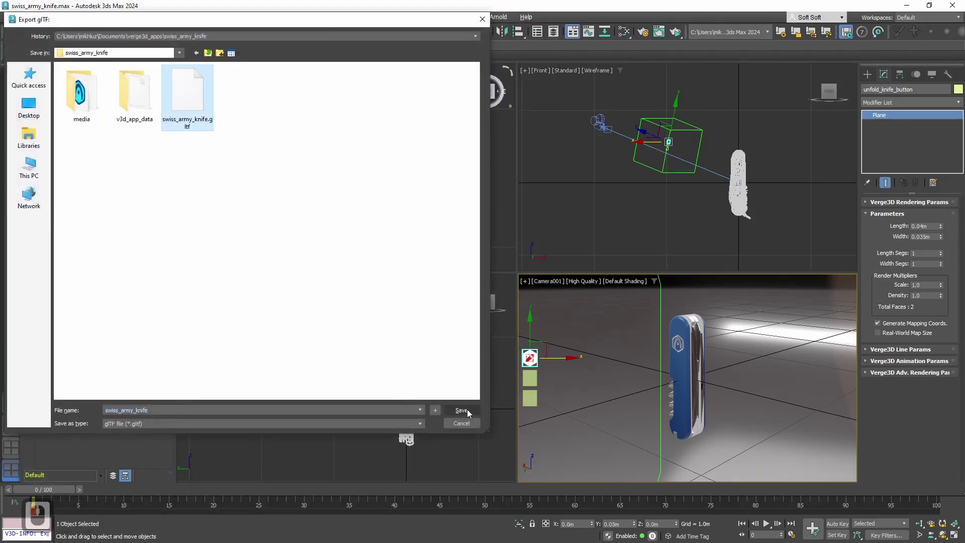
click(466, 409)
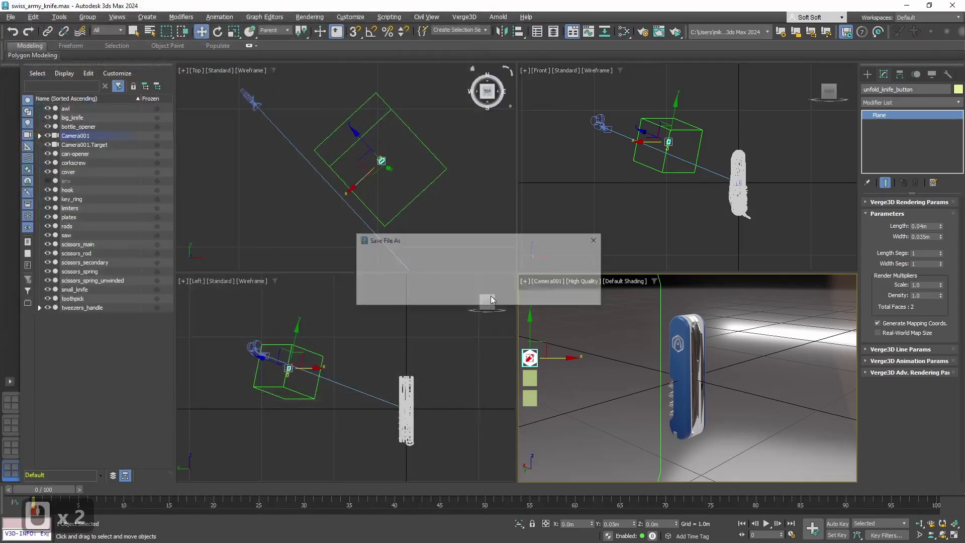
click(527, 288)
key(ctrl+r)
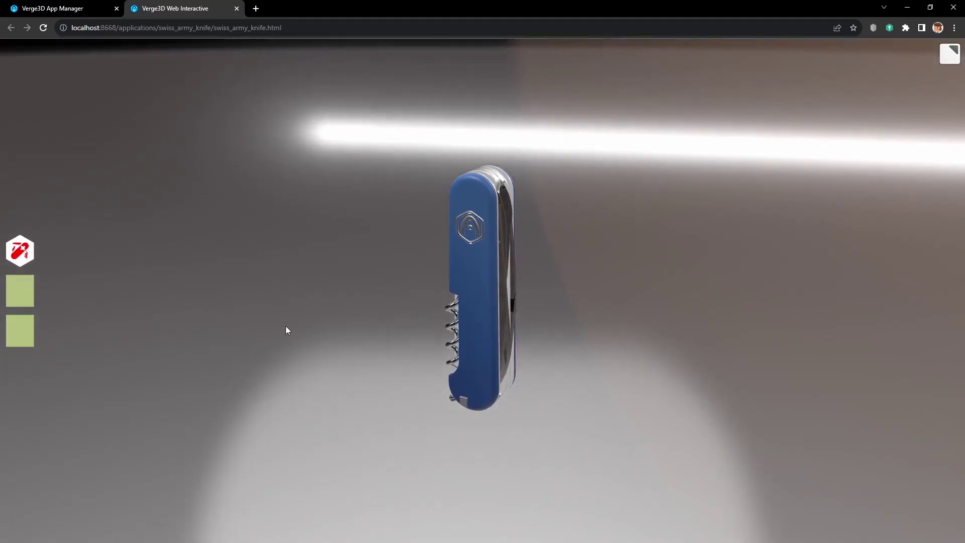
Return to 3ds Max and add a second Physical Material and a Bitmap map using fold_knife_button below the first material.
key(alt+Tab)
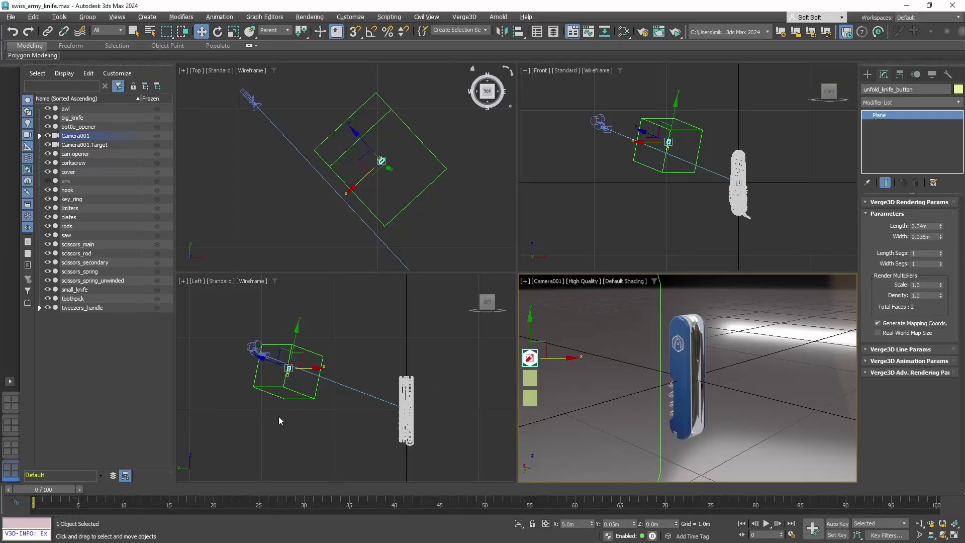
key(m)
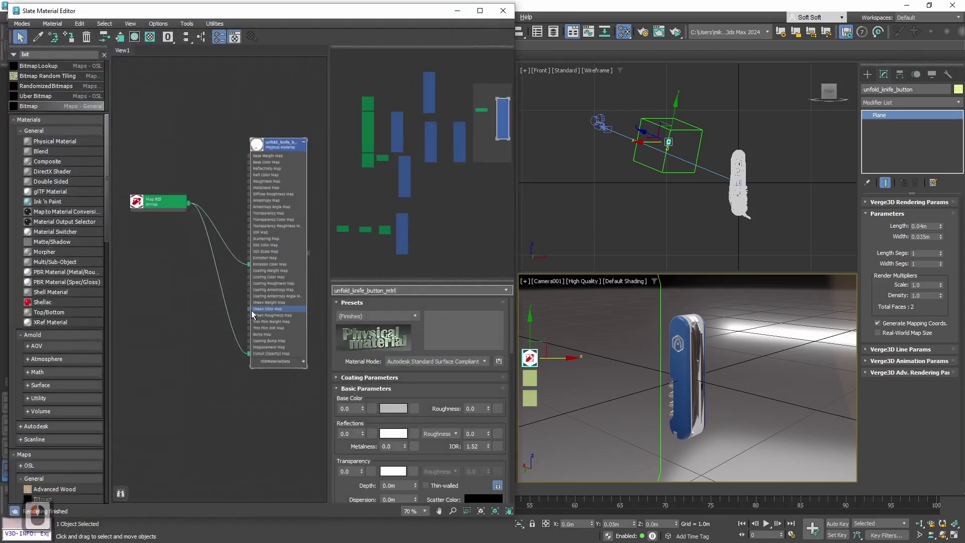
middle_drag(225, 403, 216, 222)
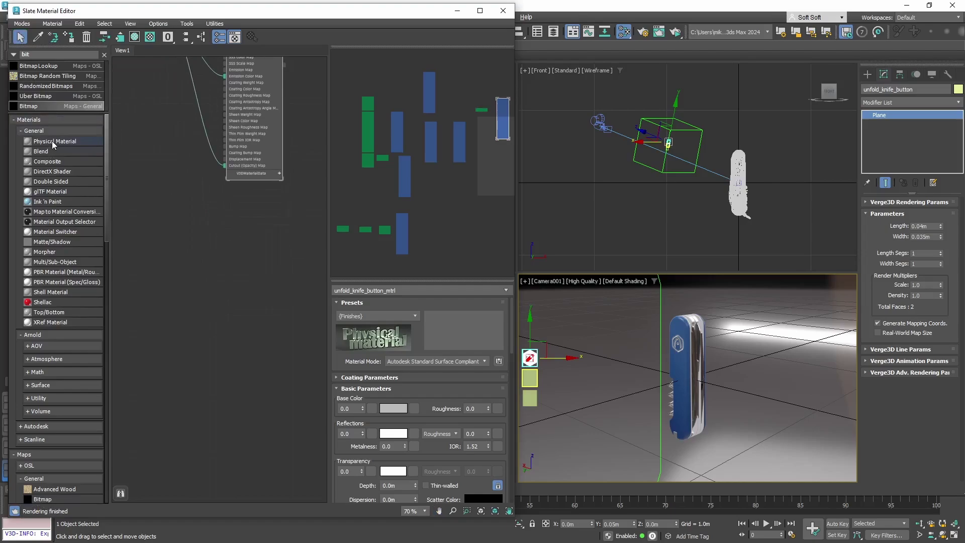
drag(52, 141, 250, 244)
drag(33, 106, 150, 263)
double_click(195, 165)
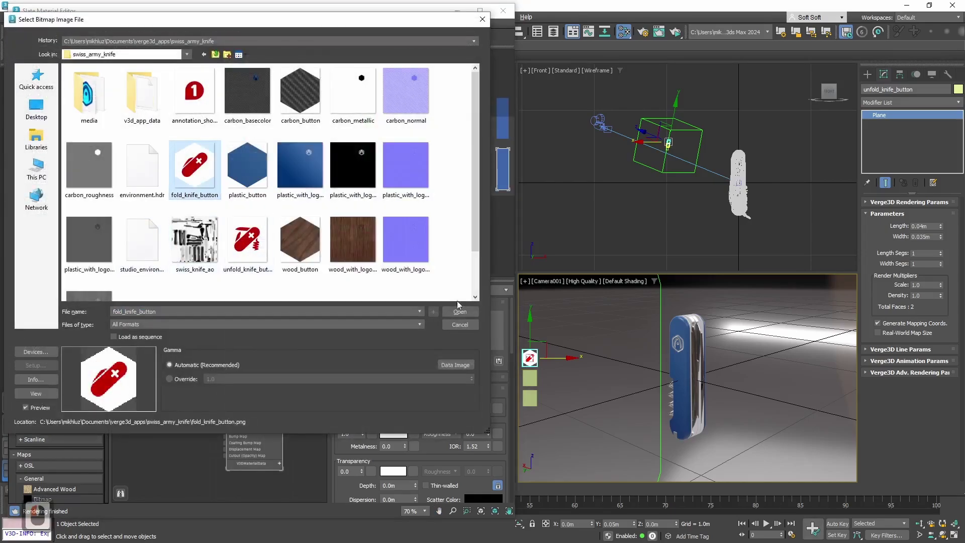
Set the fold_knife_button bitmap's Mono Channel Output to Alpha and connect it to the second material's Emission Color and Cutout (Opacity) maps.
click(364, 425)
middle_drag(241, 281, 244, 320)
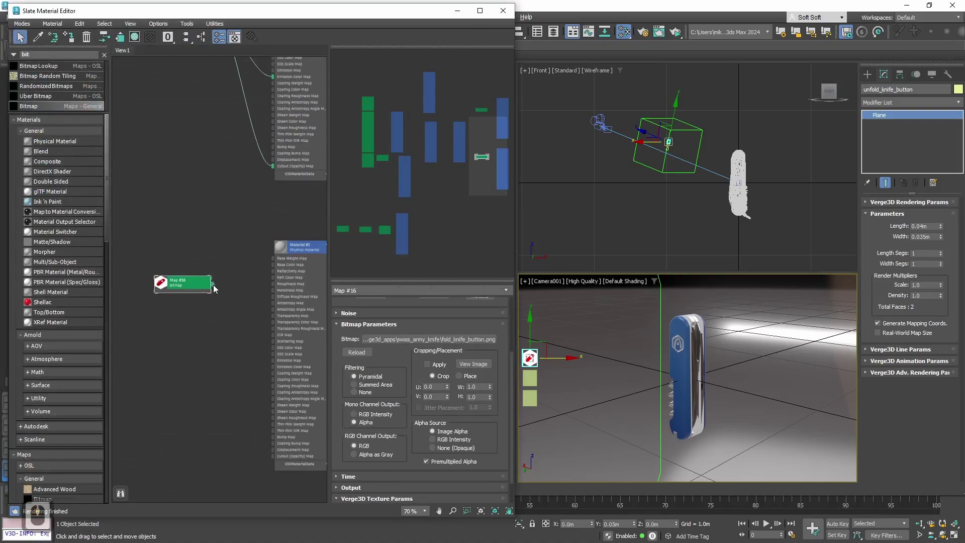
drag(213, 284, 273, 367)
drag(212, 284, 274, 455)
middle_drag(275, 457, 233, 431)
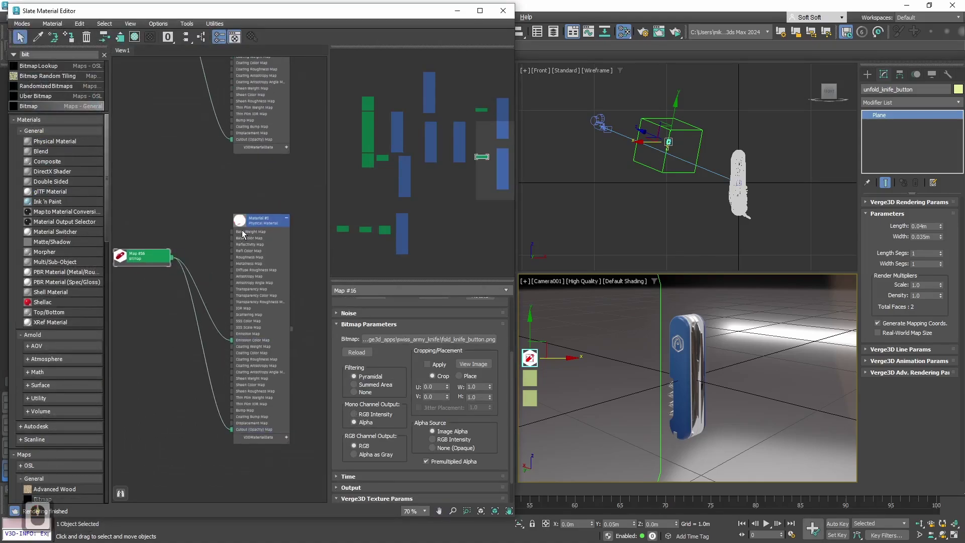
Set the second button material's Base Color and Reflections weights to 0.
double_click(258, 220)
text(0)
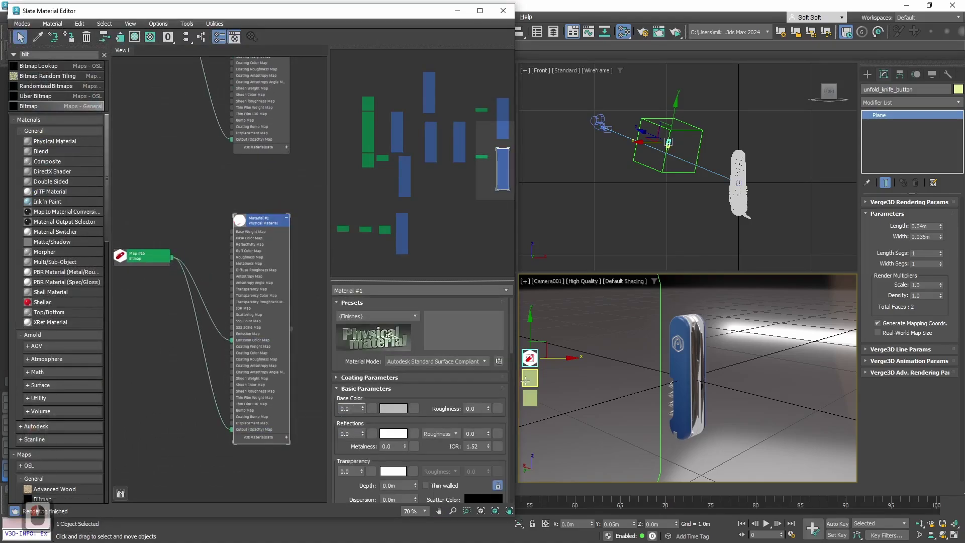
Select the middle plane in the camera view and rename it fold_knife_button.
click(530, 378)
key(ctrl+c)
double_click(900, 90)
key(ctrl+v)
Rename the second button material fold_knife_button_mtrl and assign it to the selected middle plane.
double_click(364, 291)
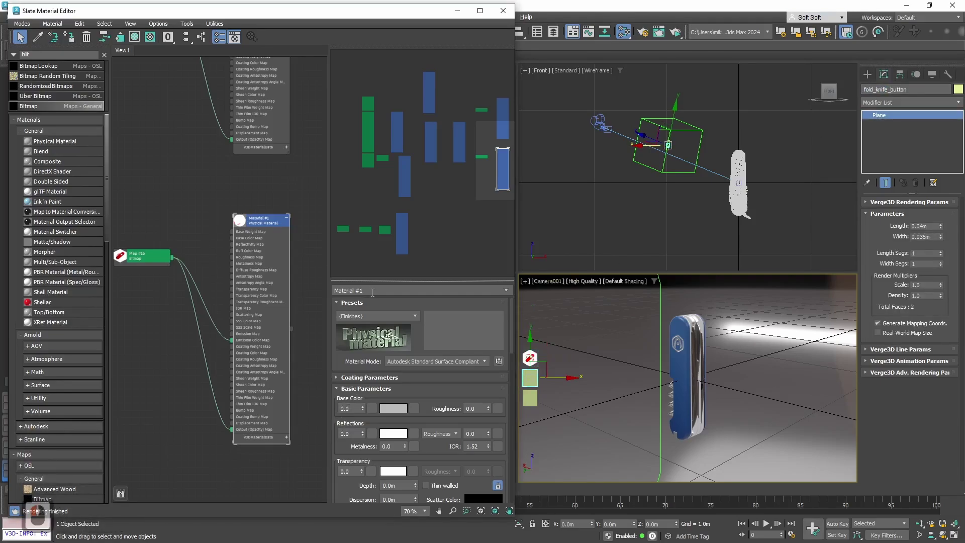
key(ctrl+v)
text(_mtrl)
click(75, 38)
Add a third Physical Material and a Bitmap map using the red annotation button image below the second material.
middle_drag(206, 383, 193, 138)
drag(56, 142, 244, 267)
middle_drag(243, 267, 298, 257)
drag(63, 107, 266, 375)
click(194, 95)
click(458, 313)
Set the annotation bitmap's Mono Channel Output to Alpha and connect it to the third material's Emission Color and Cutout (Opacity) maps.
double_click(160, 304)
scroll(391, 475, down, 6)
click(358, 422)
drag(184, 307, 265, 464)
Set the annotation material's Base Color and Reflections weights to 0.
double_click(293, 256)
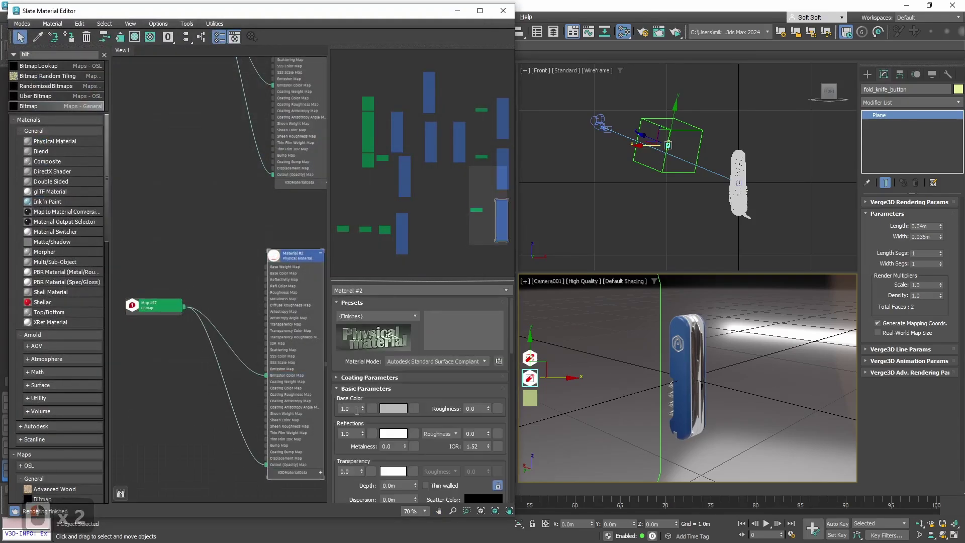
middle_drag(293, 236, 275, 200)
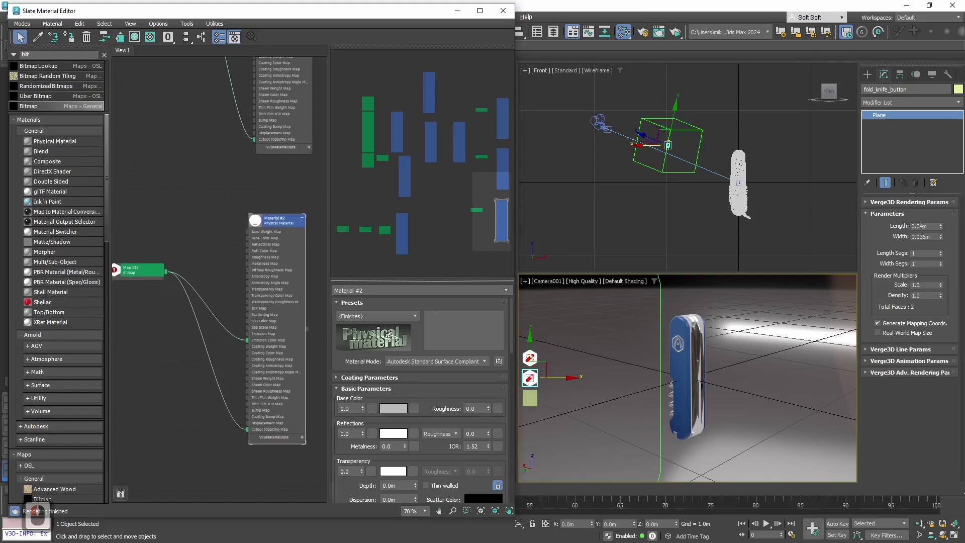
Select the lowest plane in the camera view and rename it annotation_button.
key(ctrl+s)
click(530, 398)
drag(864, 90, 939, 140)
key(ctrl+v)
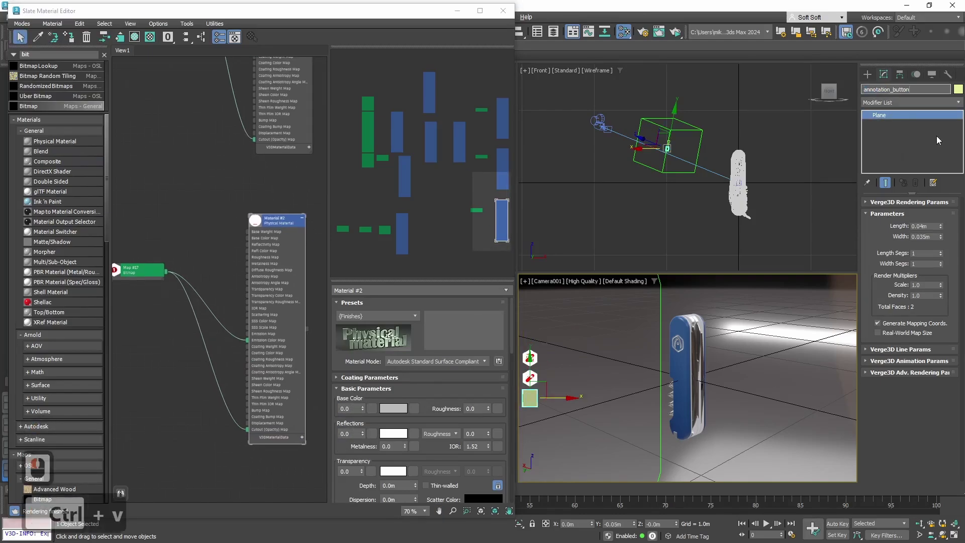
Rename the third button material as annotation_button_mtrl, reusing the selected plane's name.
drag(371, 290, 274, 306)
key(ctrl+v)
double_click(379, 292)
key(ctrl+v)
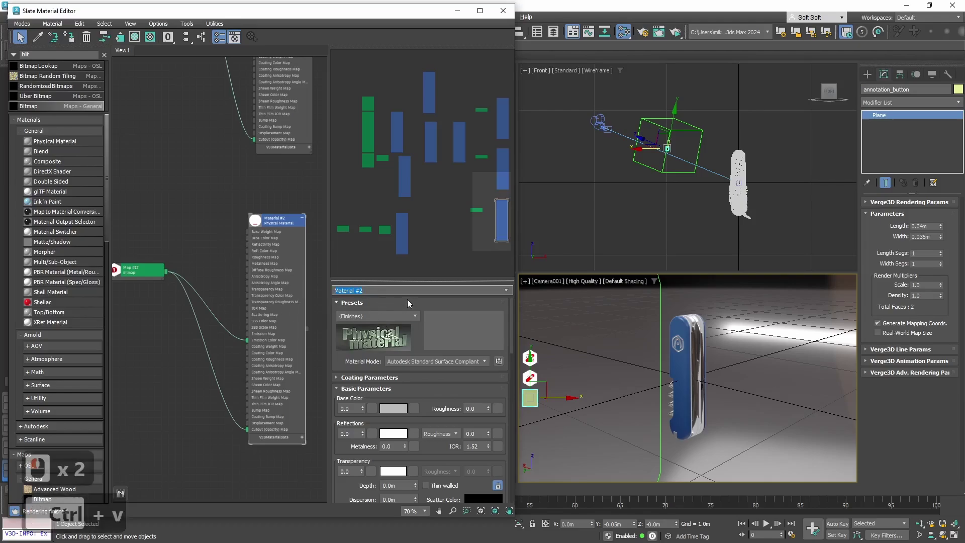
double_click(892, 90)
key(ctrl+c)
key(ctrl+c)
click(382, 289)
double_click(382, 289)
key(ctrl+v)
text(_mtrl)
key(Return)
Save the scene and assign annotation_button_mtrl to the selected annotation_button plane.
middle_drag(183, 276, 206, 268)
key(ctrl+s)
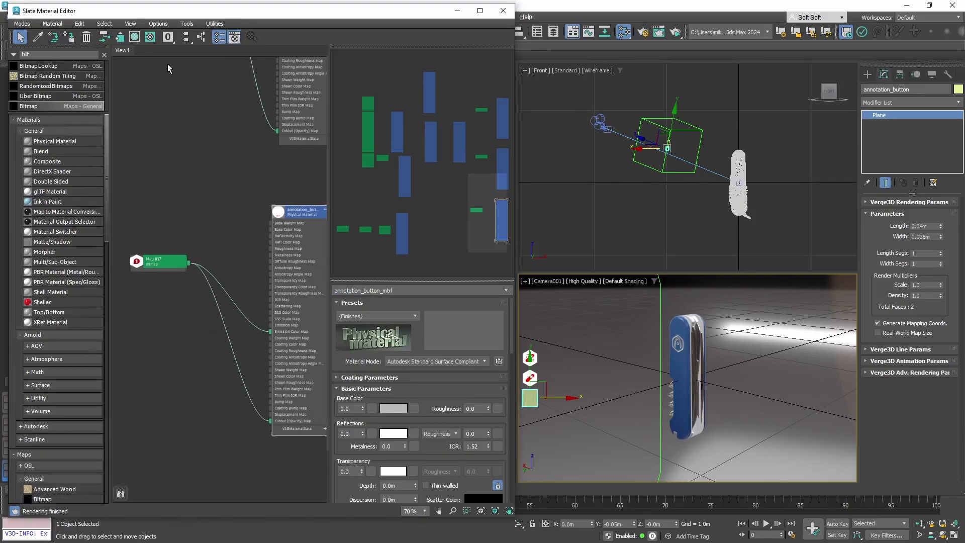
click(72, 38)
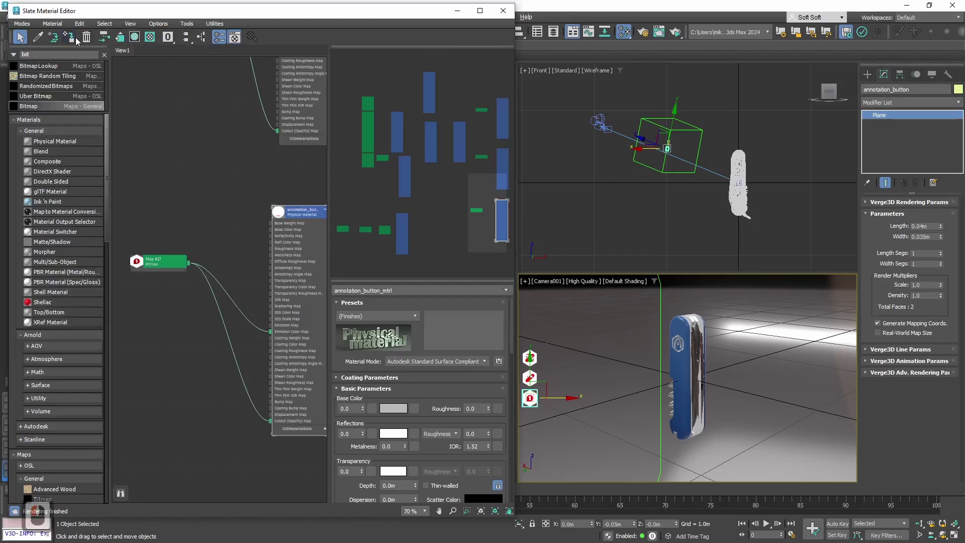
click(457, 11)
Export the scene with Verge3D as glTF, overwriting swiss_army_knife in the app folder.
click(464, 17)
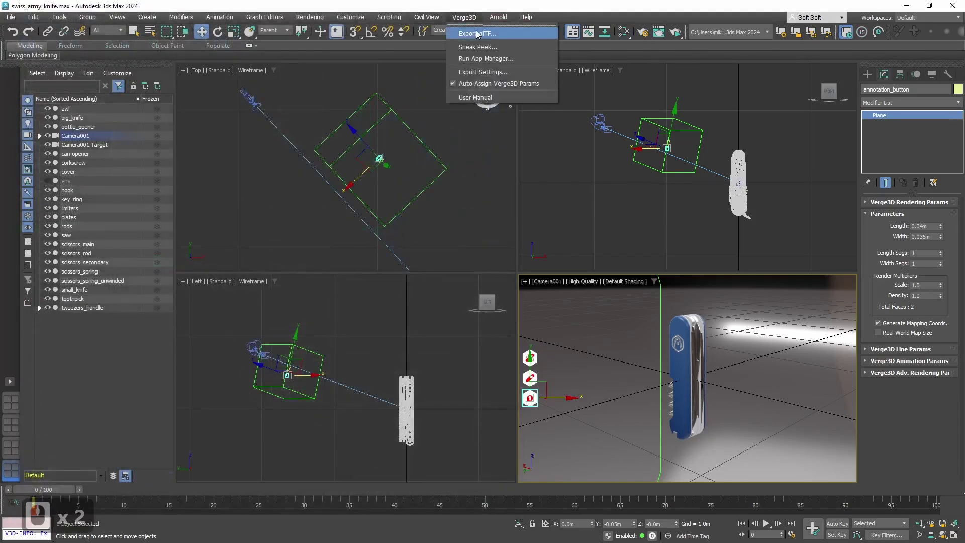
click(477, 34)
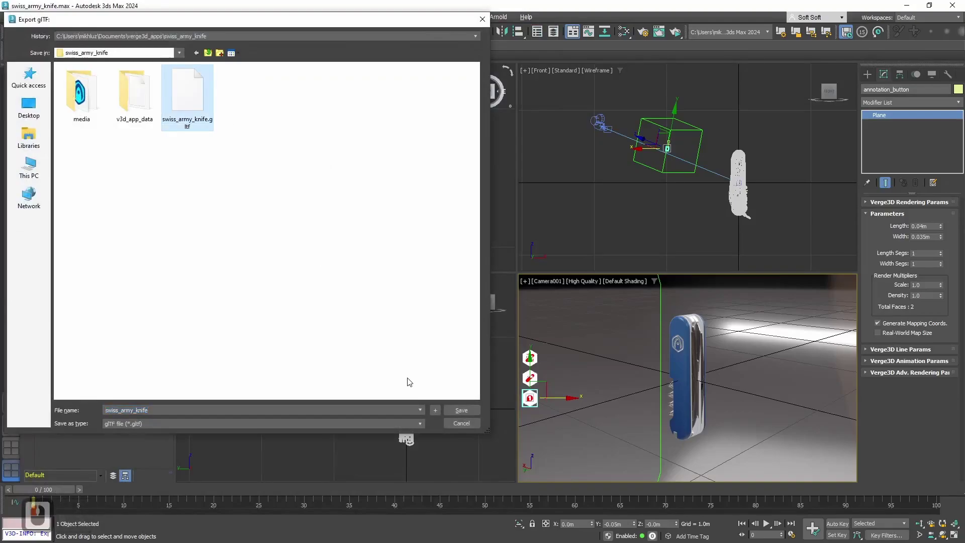
click(471, 411)
click(533, 292)
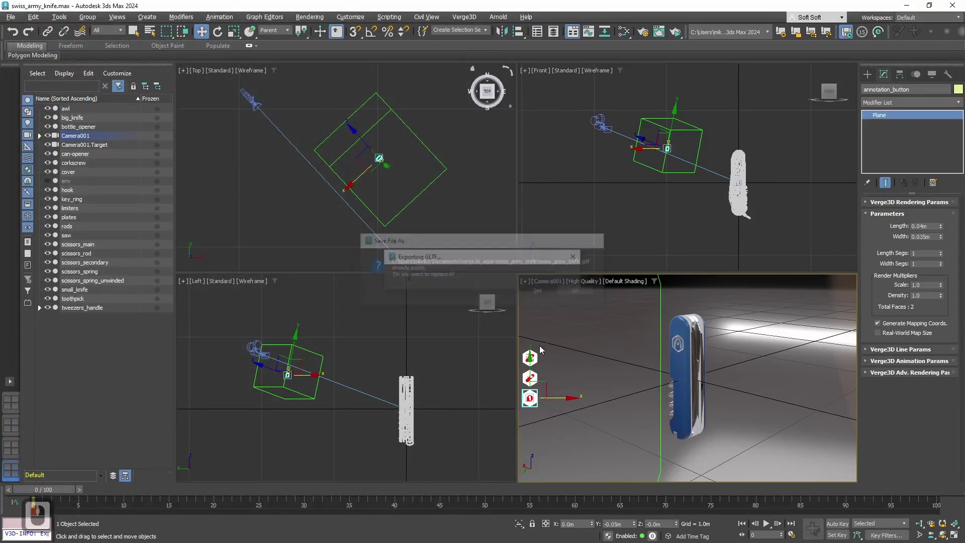
Reload the swiss_army_knife app in the browser to check the three buttons, and return to 3ds Max.
key(alt+Tab)
key(ctrl+r)
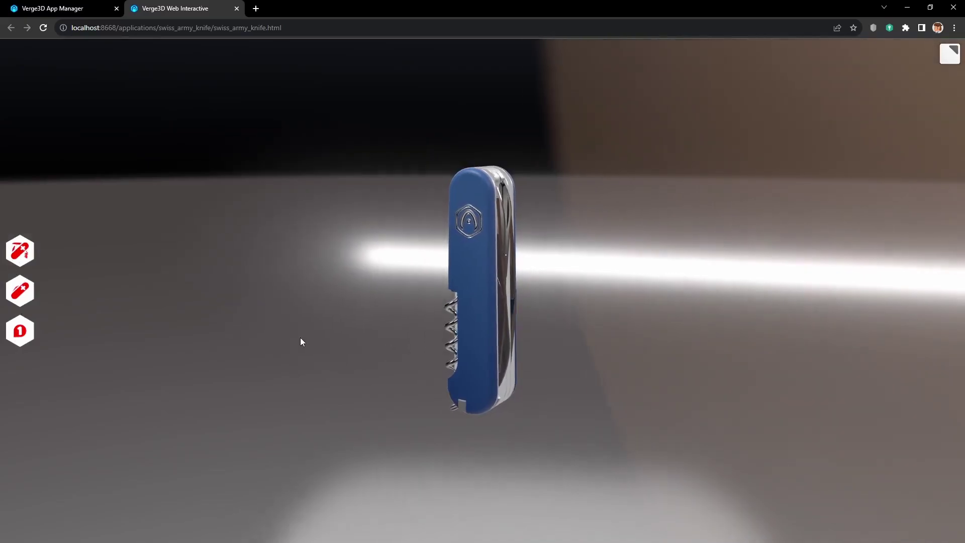
key(alt+Tab)
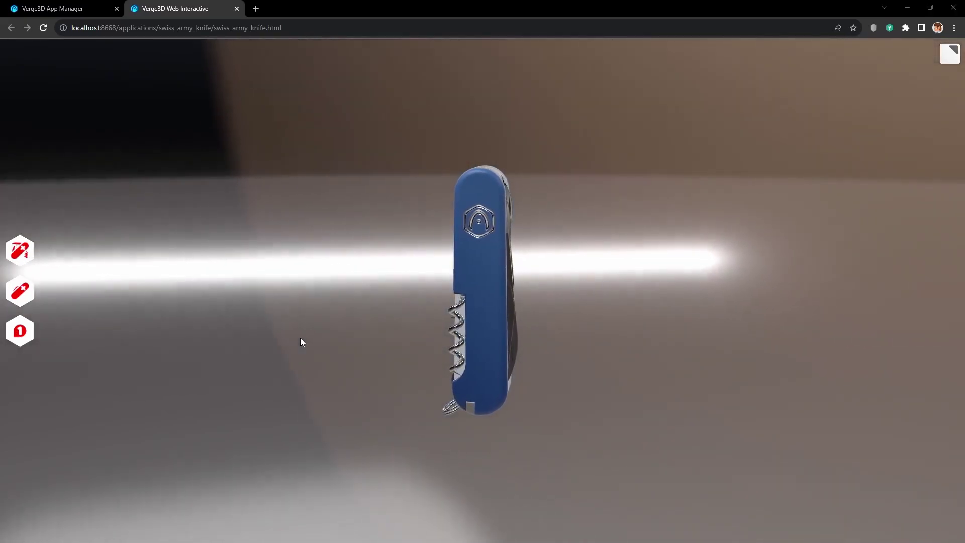
key(alt+Tab)
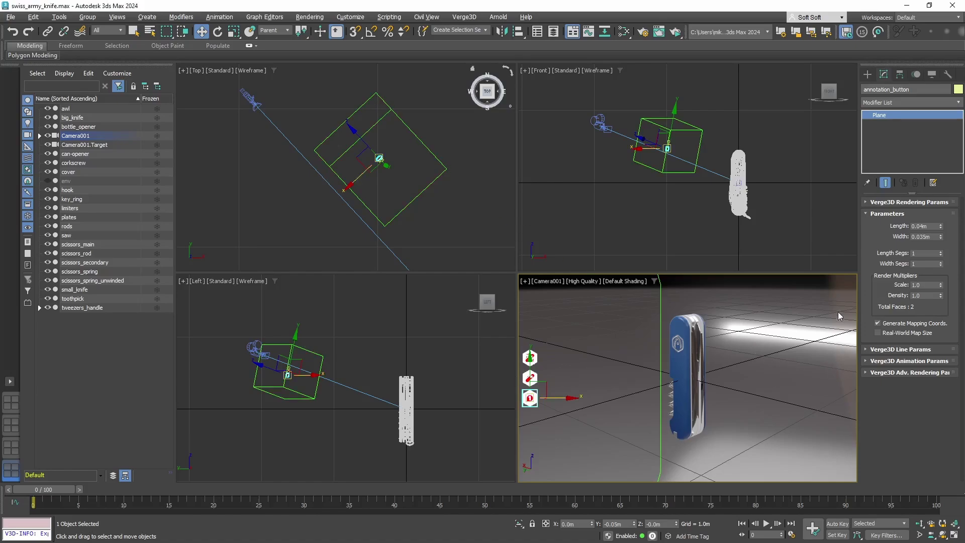
Clone the dummy and its three button planes as one copy on the opposite side of the knife in the camera view.
drag(436, 113, 363, 179)
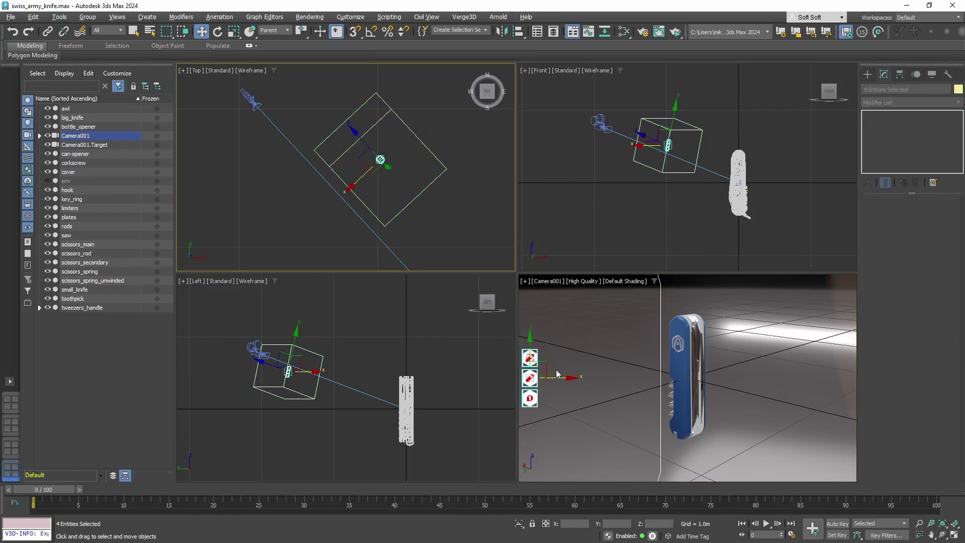
click(593, 3)
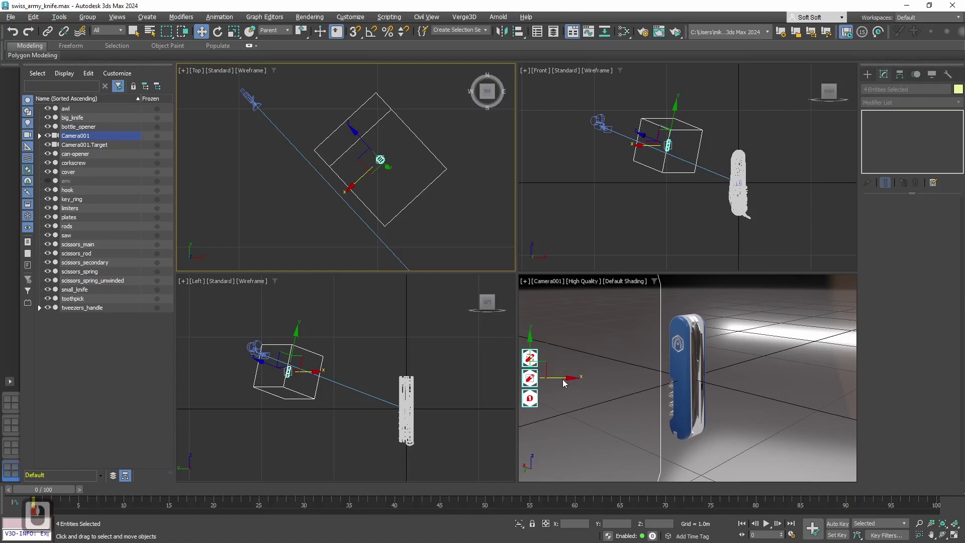
key(shift)
right_click(592, 394)
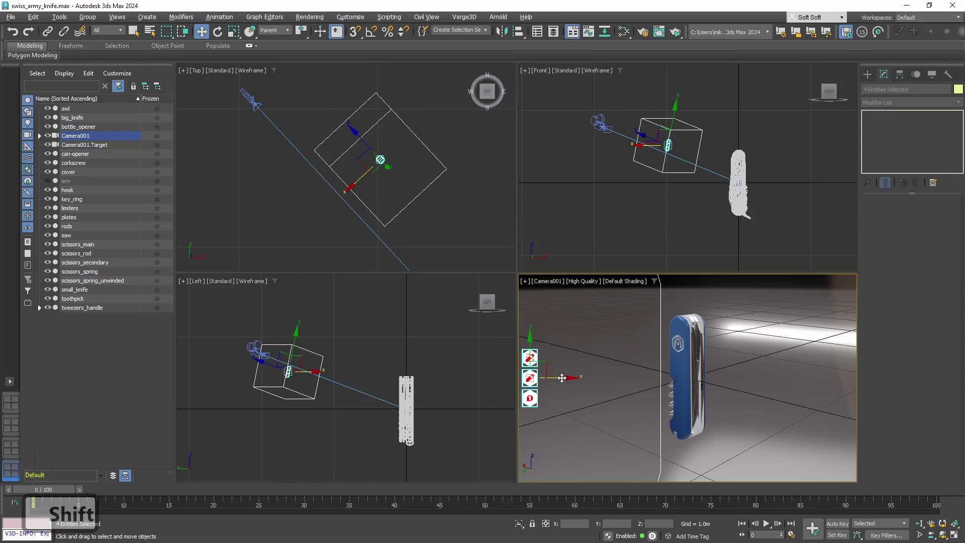
shift+drag(560, 377, 871, 376)
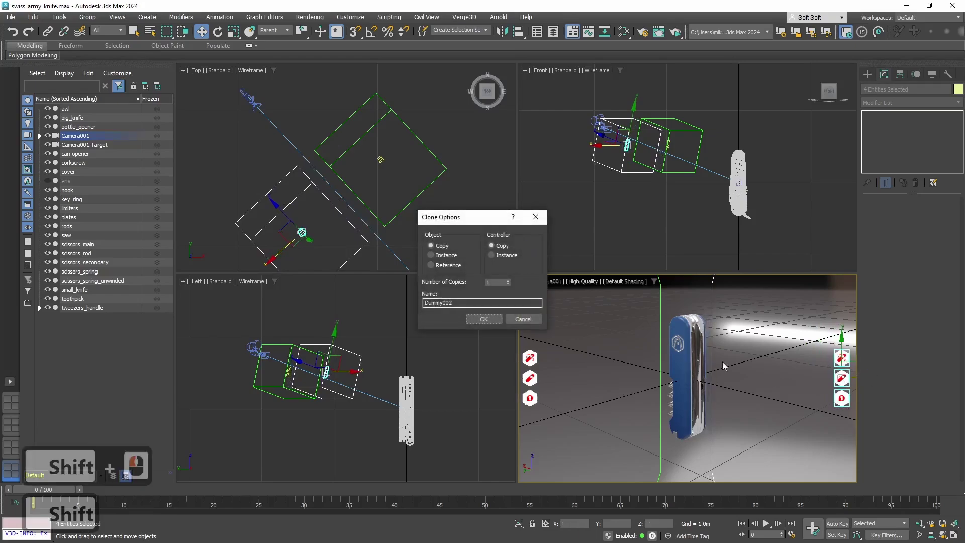
click(484, 318)
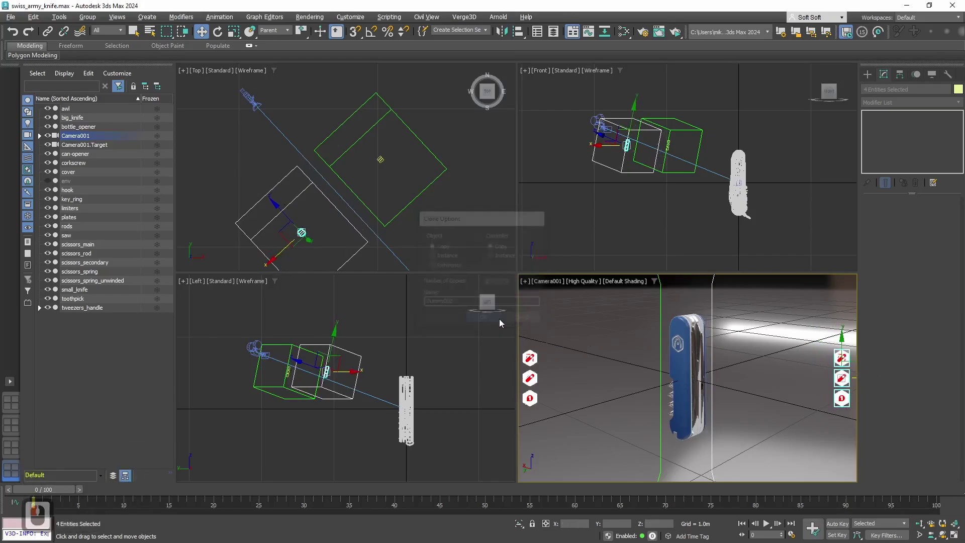
Rename the original dummy as left_panel and the cloned dummy as right_panel.
click(626, 234)
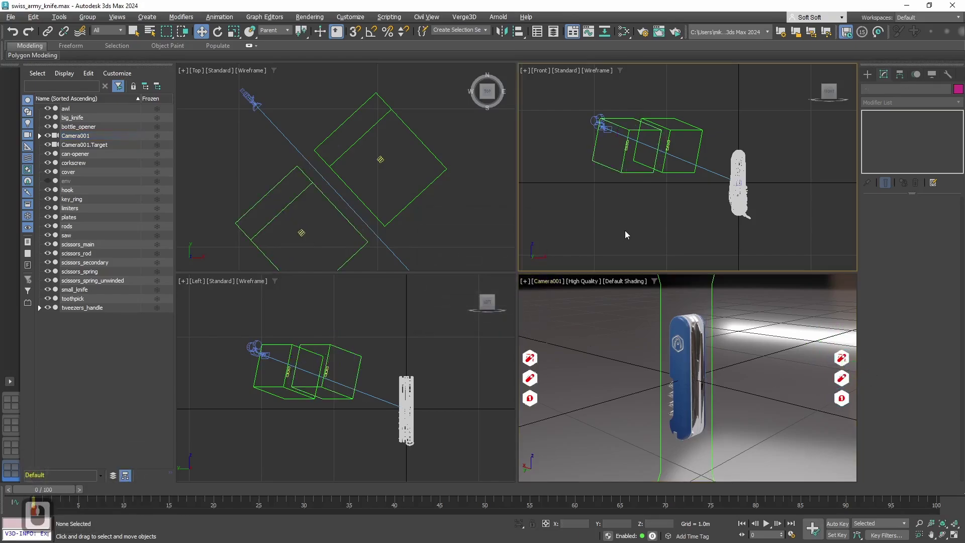
click(661, 301)
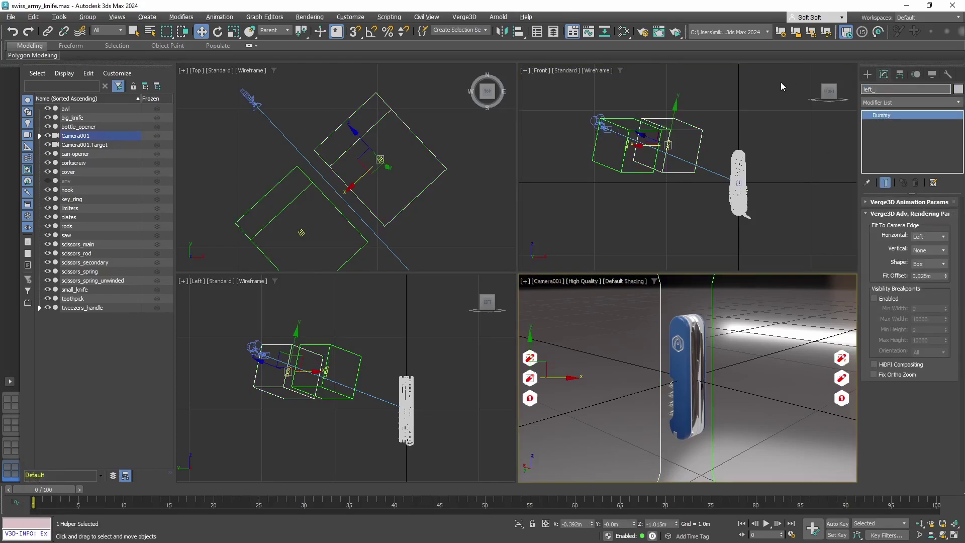
text(panel)
key(Return)
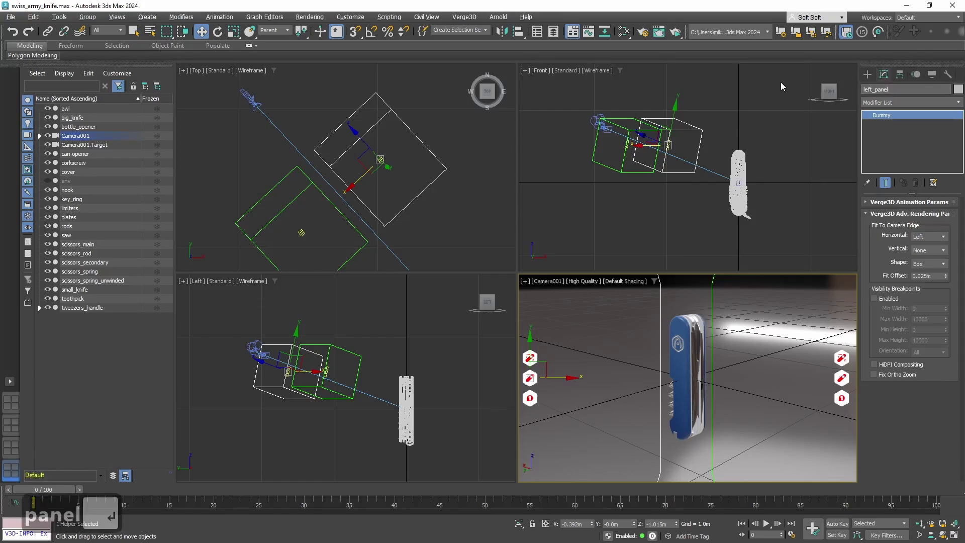
click(300, 194)
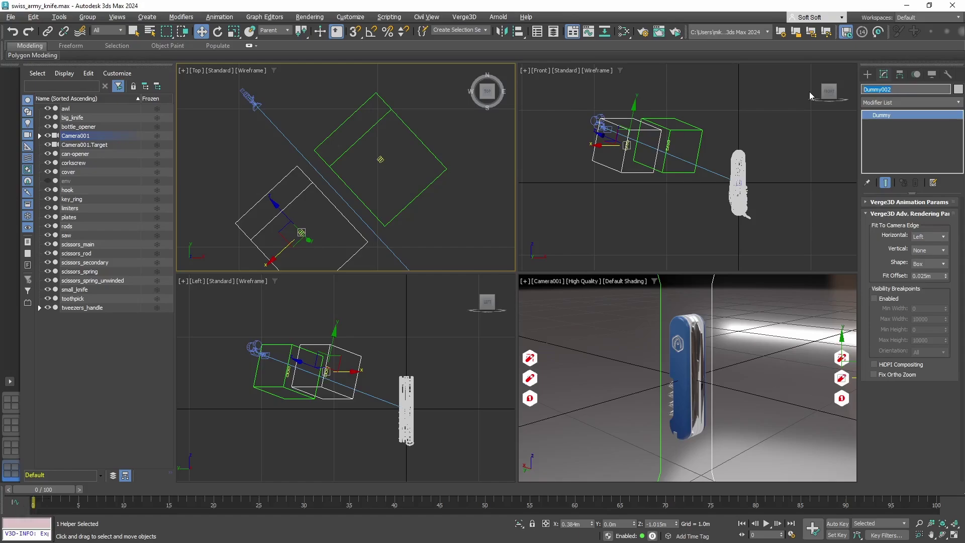
text(right)
text(_panel)
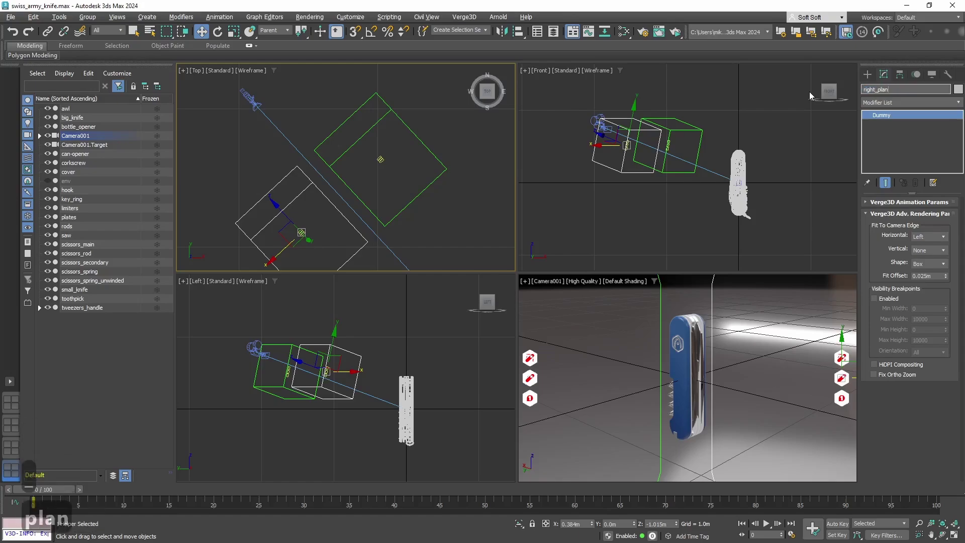
key(Return)
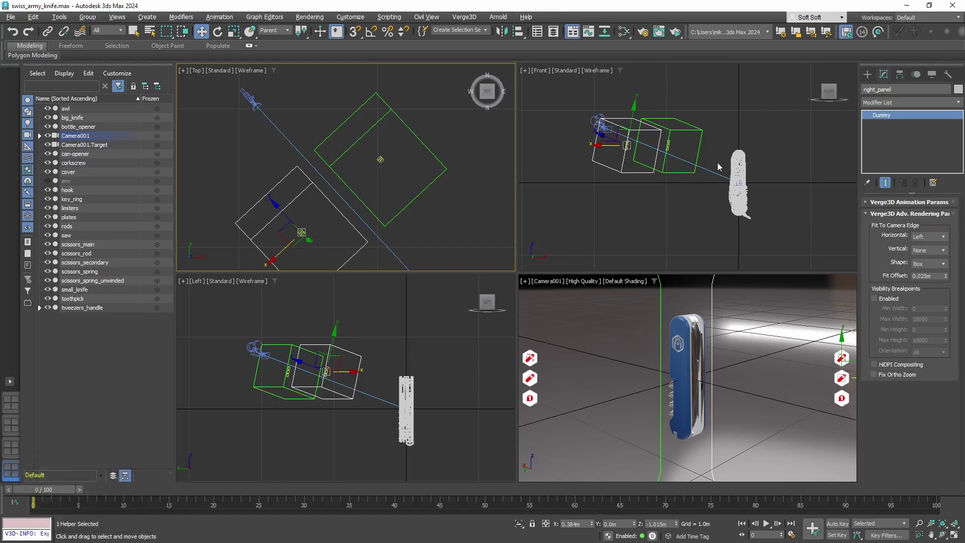
Rename the uppermost cloned button plane as carbon_button.
click(804, 359)
click(842, 358)
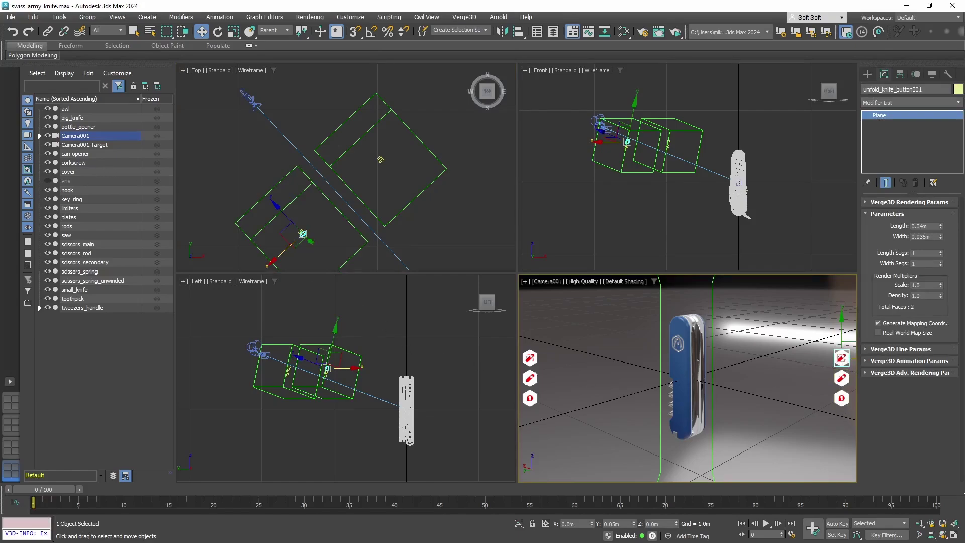
key(ctrl+c)
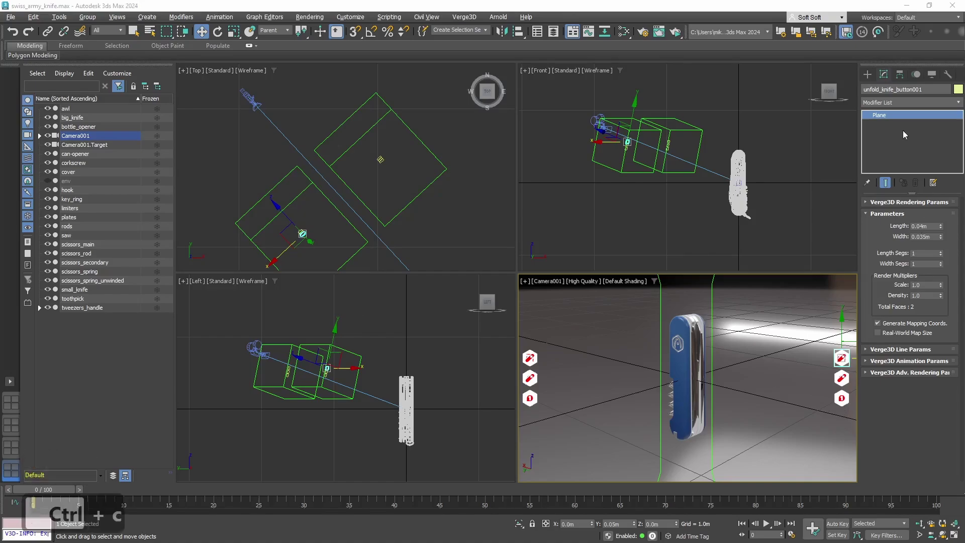
click(934, 89)
key(ctrl+v)
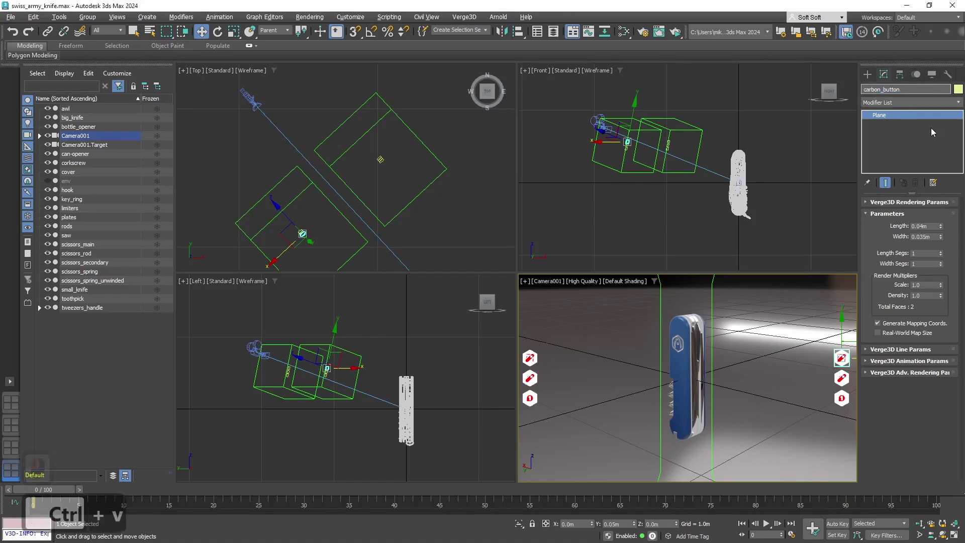
key(Return)
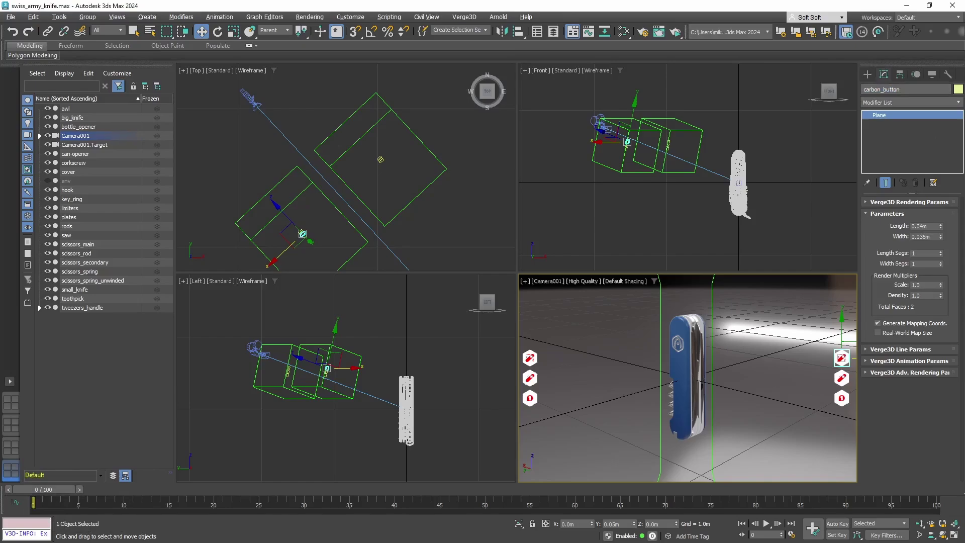
Rename the middle cloned button plane with its copied button name.
double_click(911, 367)
key(ctrl+c)
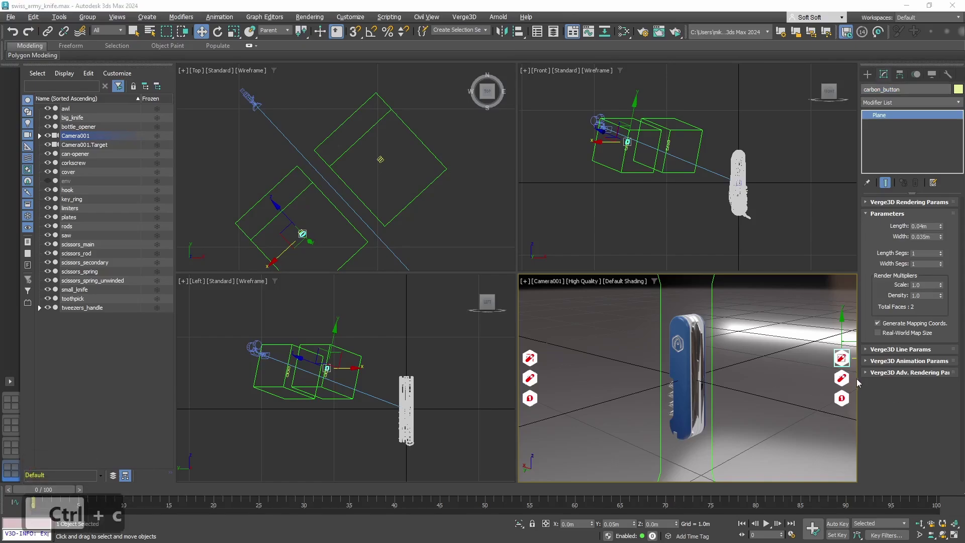
click(842, 378)
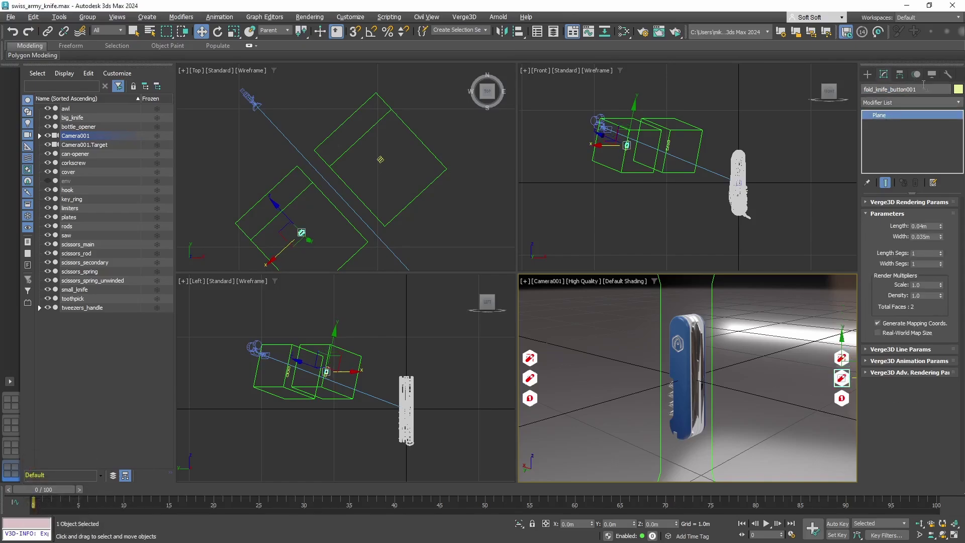
click(924, 86)
key(ctrl+v)
key(Return)
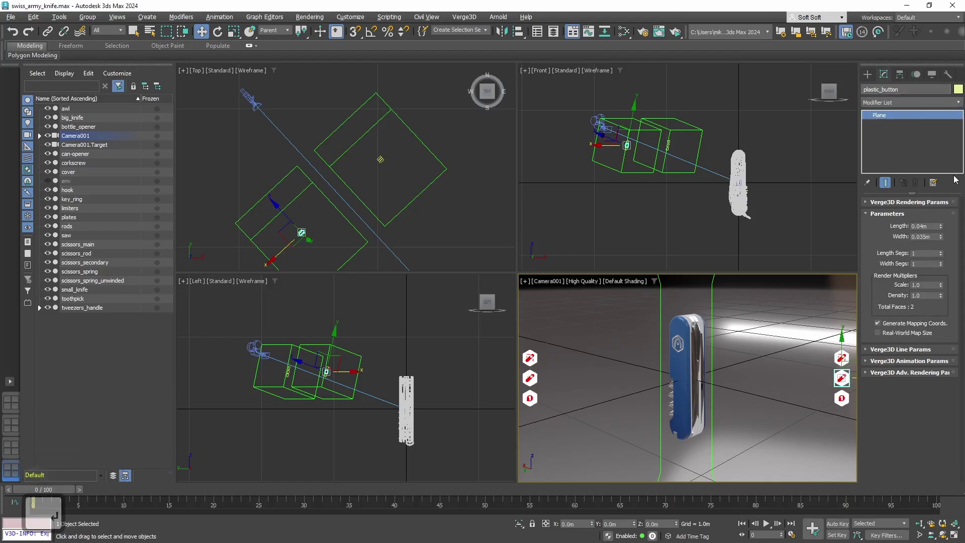
Rename the lowest cloned button plane as wood_button.
click(848, 397)
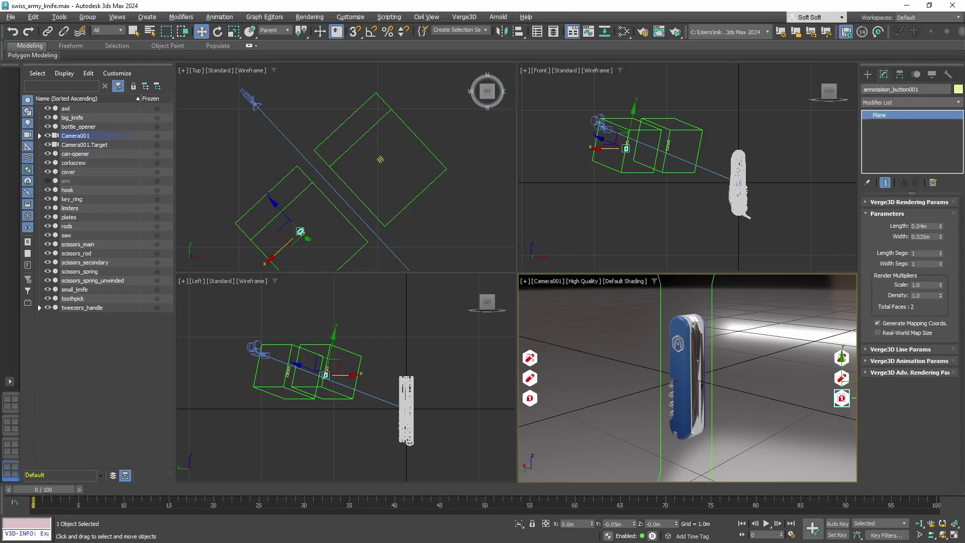
key(ctrl+c)
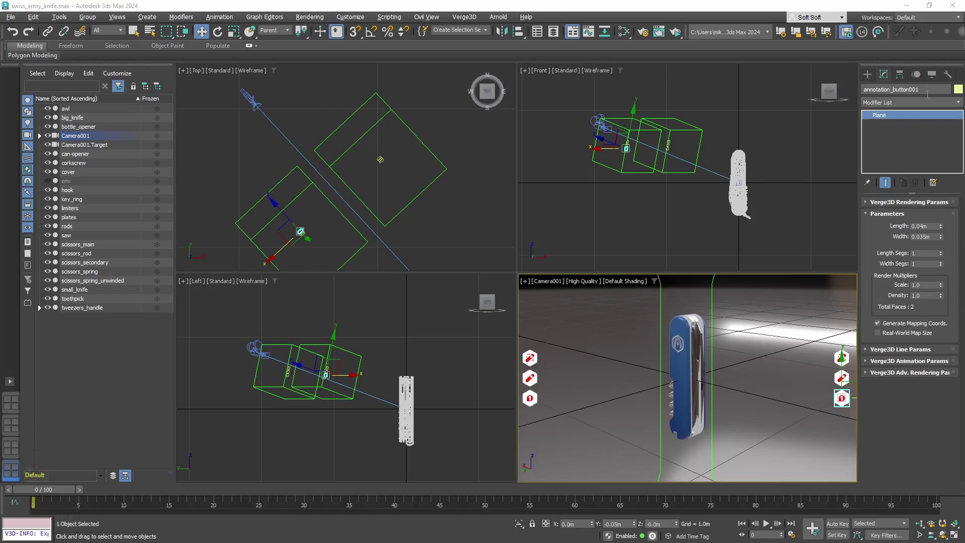
key(ctrl+v)
key(Return)
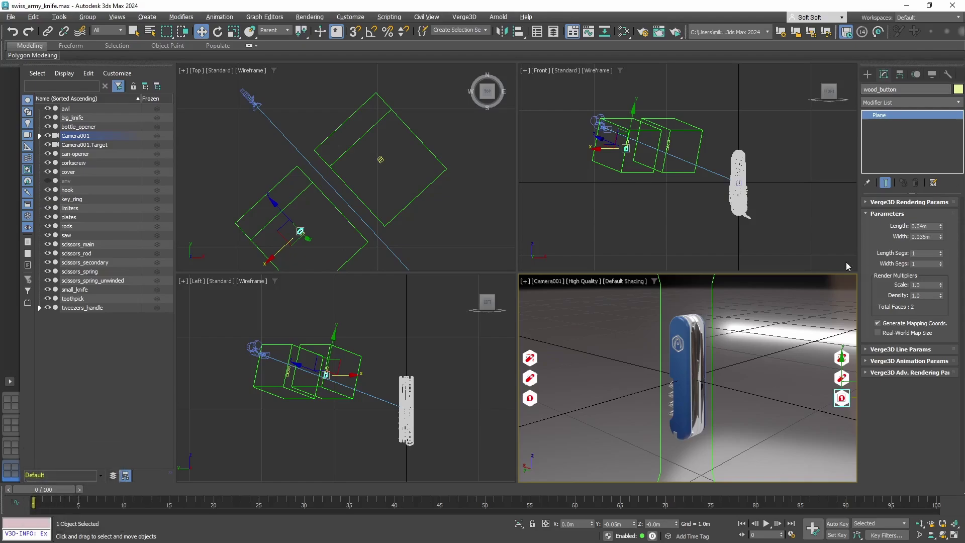
Set the right_panel dummy's horizontal Fit To Camera Edge option to Right.
click(712, 299)
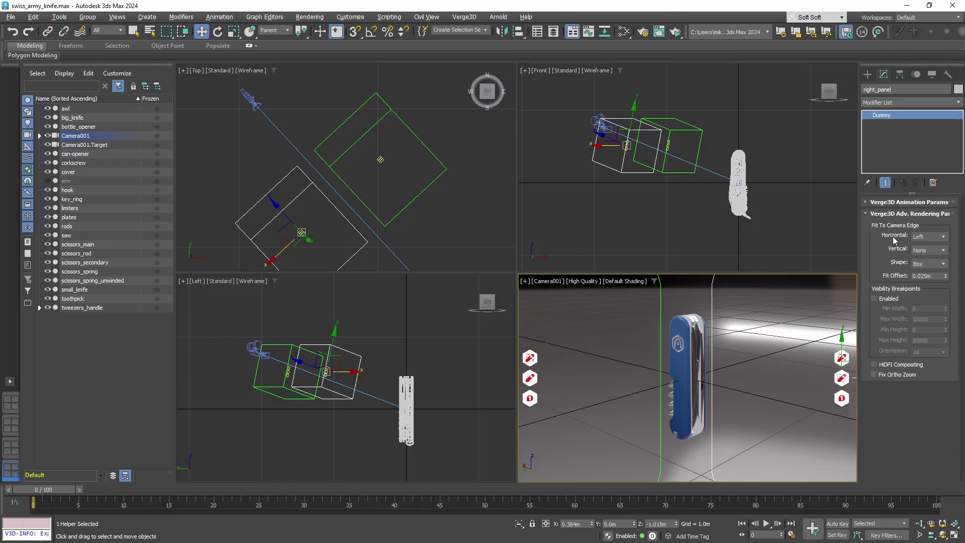
click(927, 237)
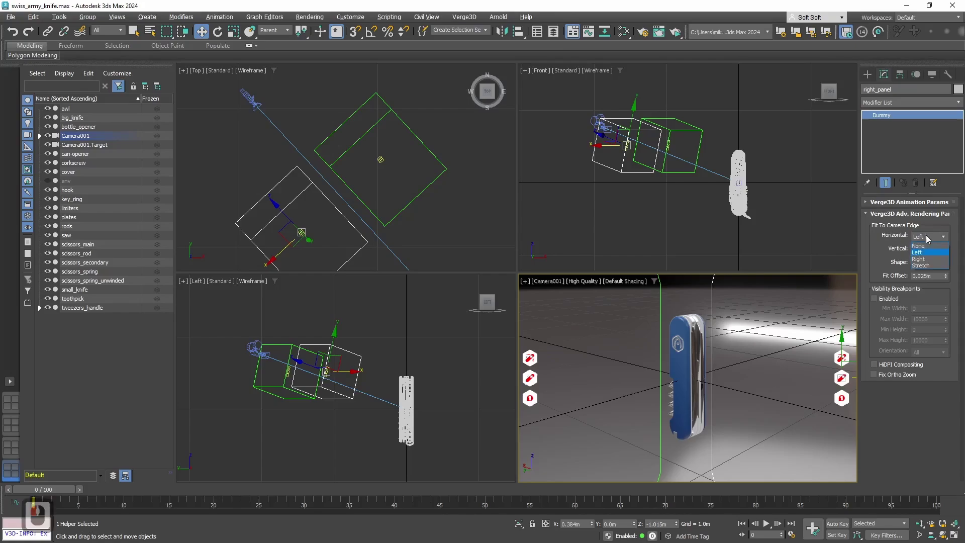
click(923, 260)
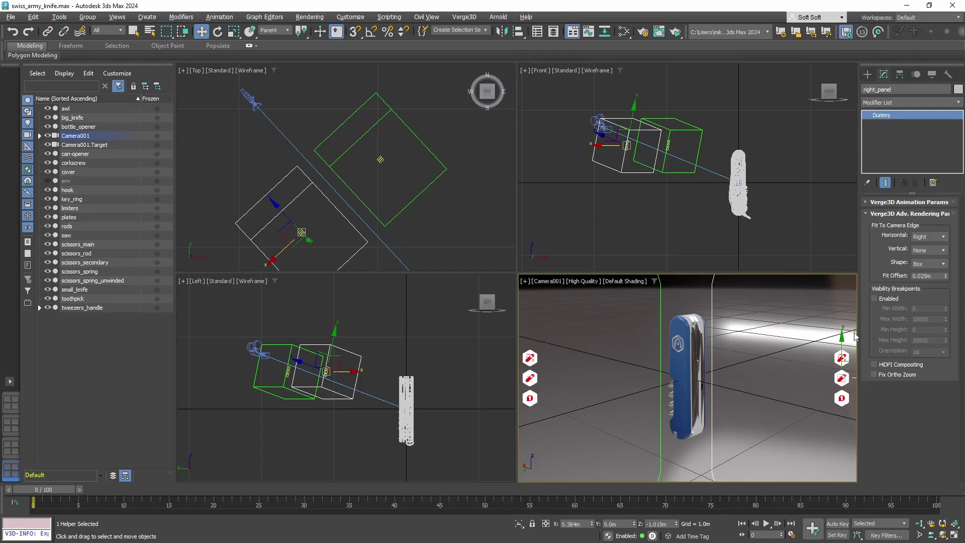
Add the Physical Material wood_button_mtrl in the Slate Material Editor and assign it to the wood_button plane.
click(322, 19)
click(343, 207)
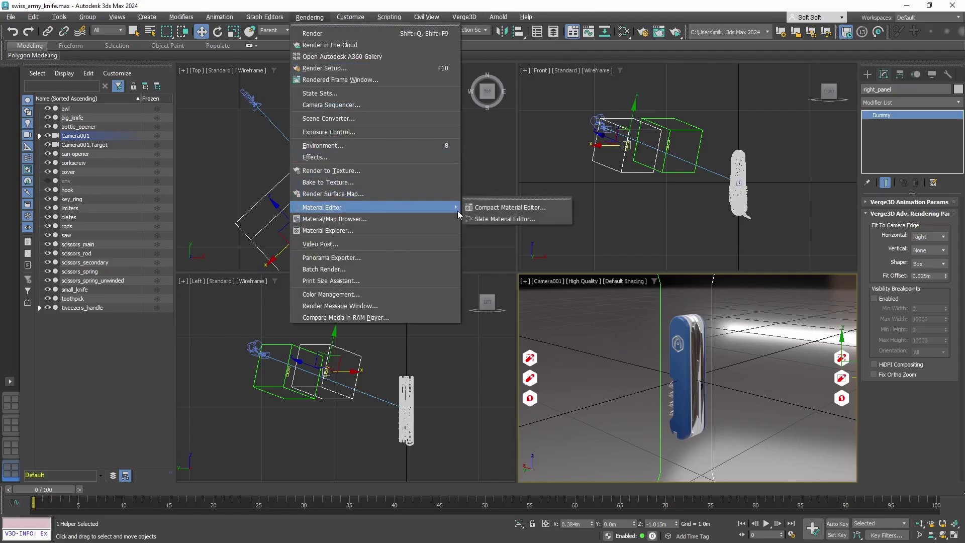
click(479, 220)
middle_drag(228, 201, 120, 370)
middle_drag(289, 125, 199, 86)
middle_drag(264, 157, 249, 236)
drag(64, 141, 290, 152)
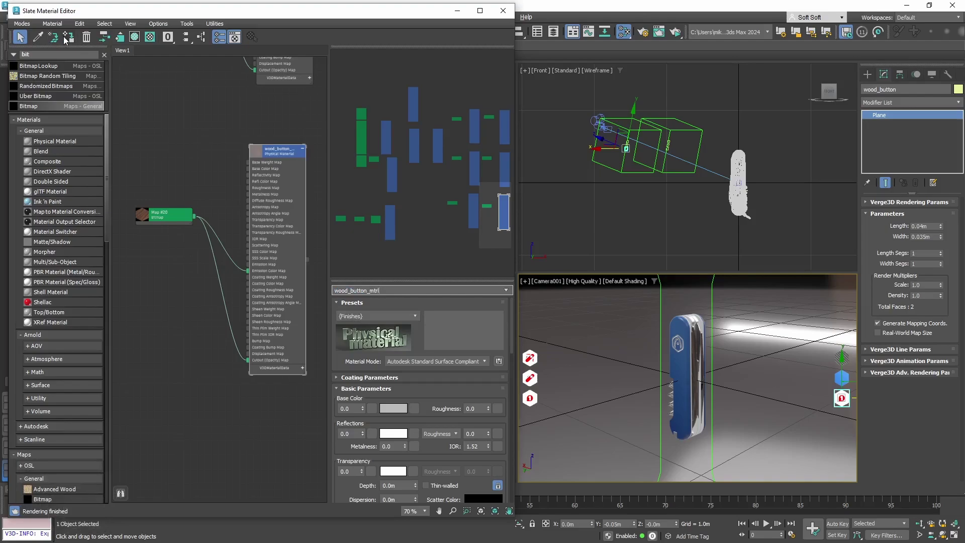
click(65, 39)
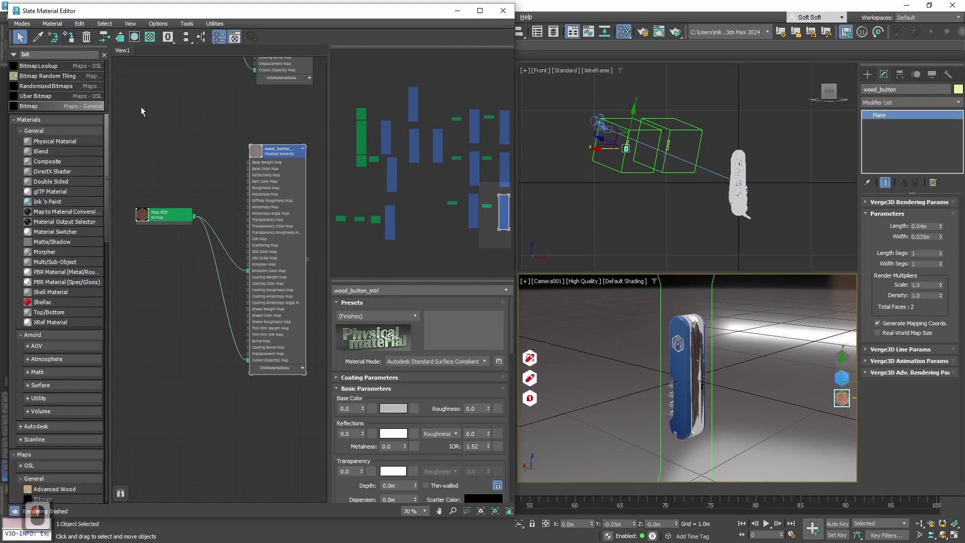
Export the scene as the swiss_army_knife glTF file and check the button panels in the browser preview by orbiting the knife.
click(501, 11)
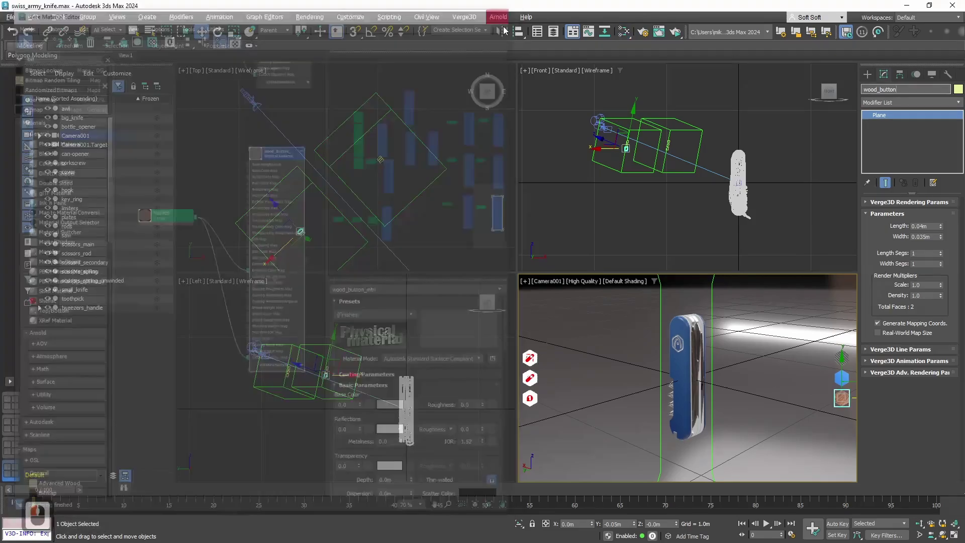
click(468, 19)
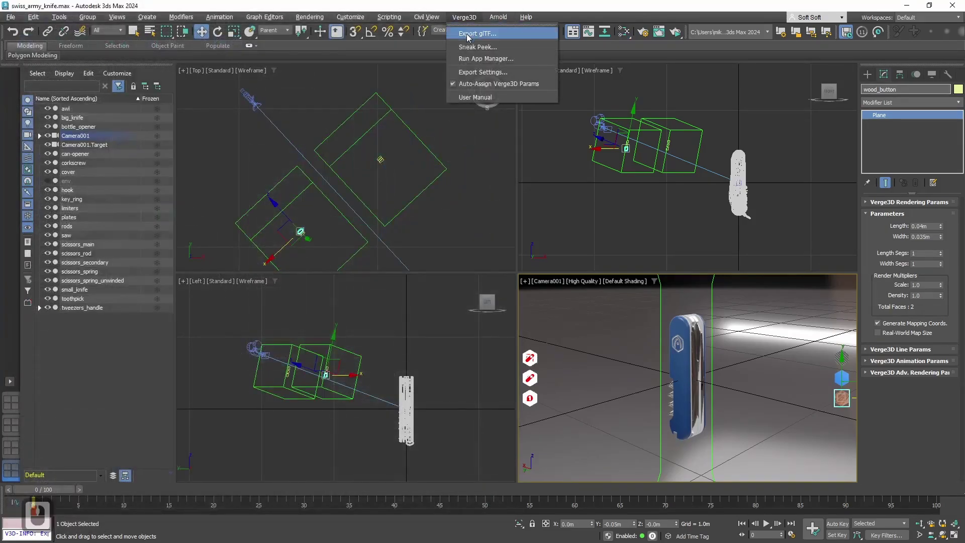
click(468, 34)
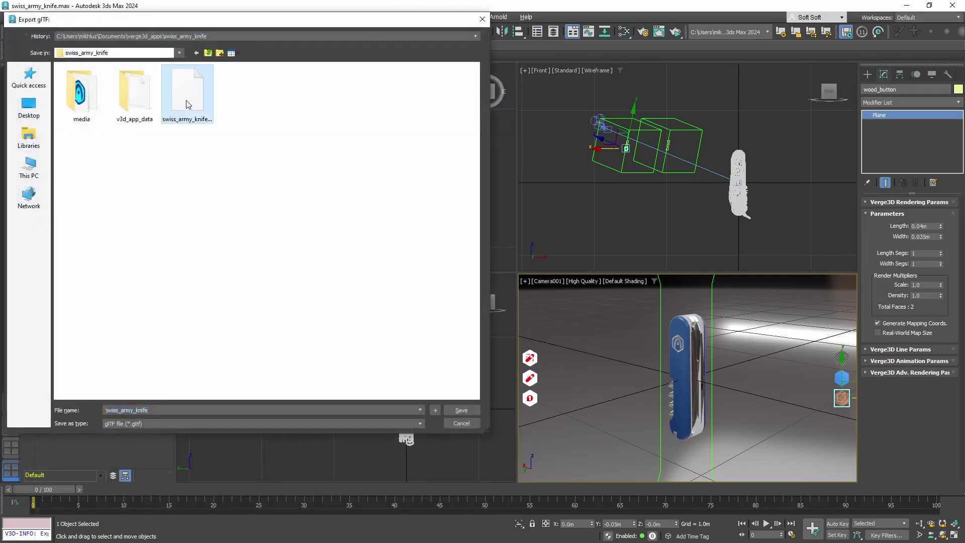
click(463, 408)
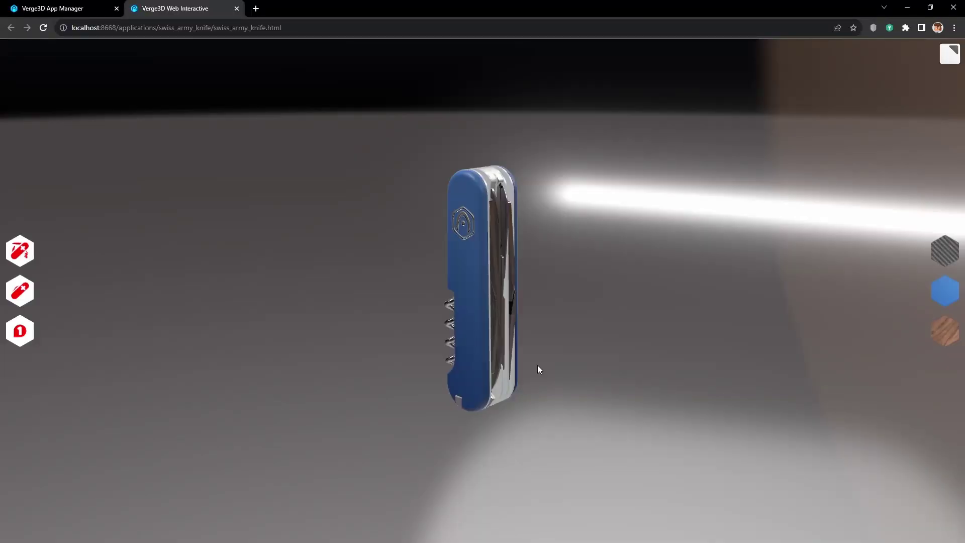
drag(322, 274, 389, 300)
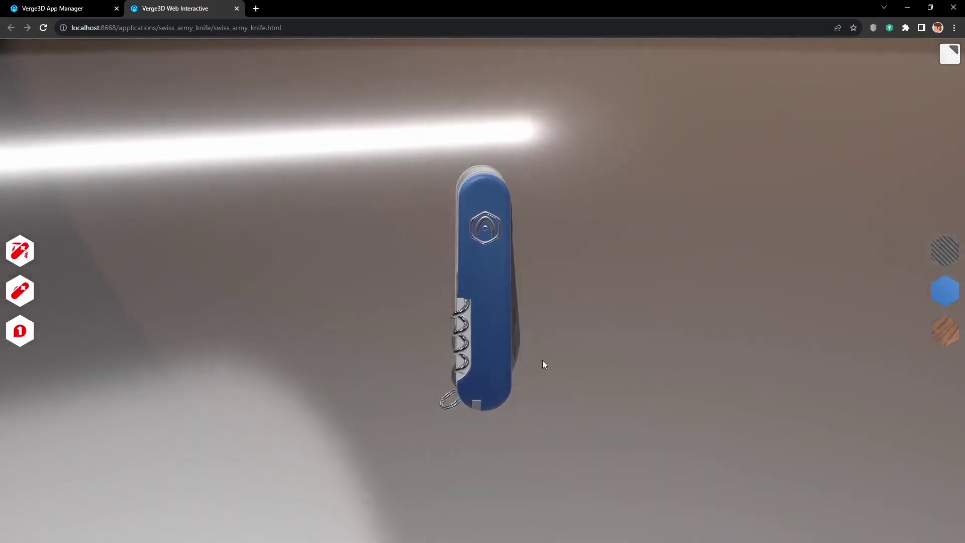
Switch back to 3ds Max, unhide the env object, and re-export the scene over the existing swiss_army_knife glTF file.
key(alt+Tab)
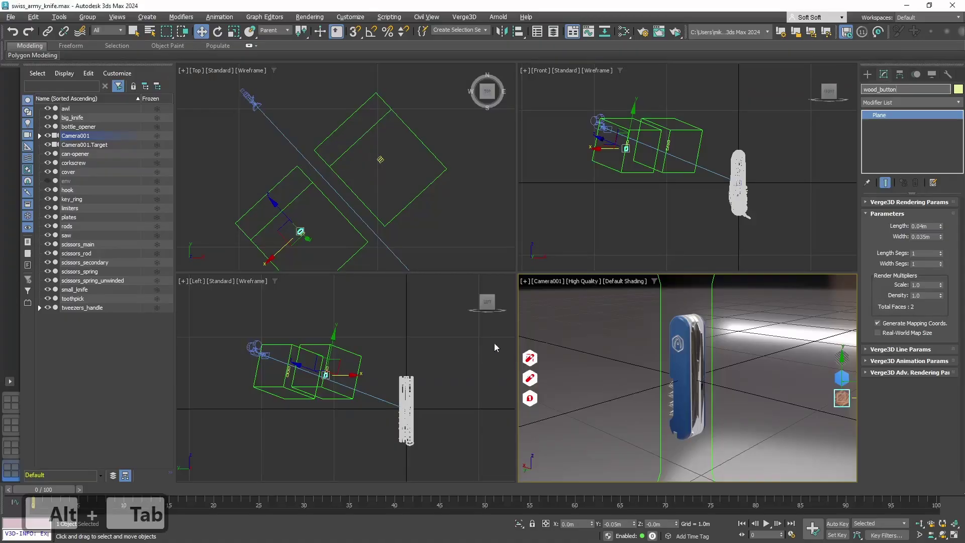
click(48, 181)
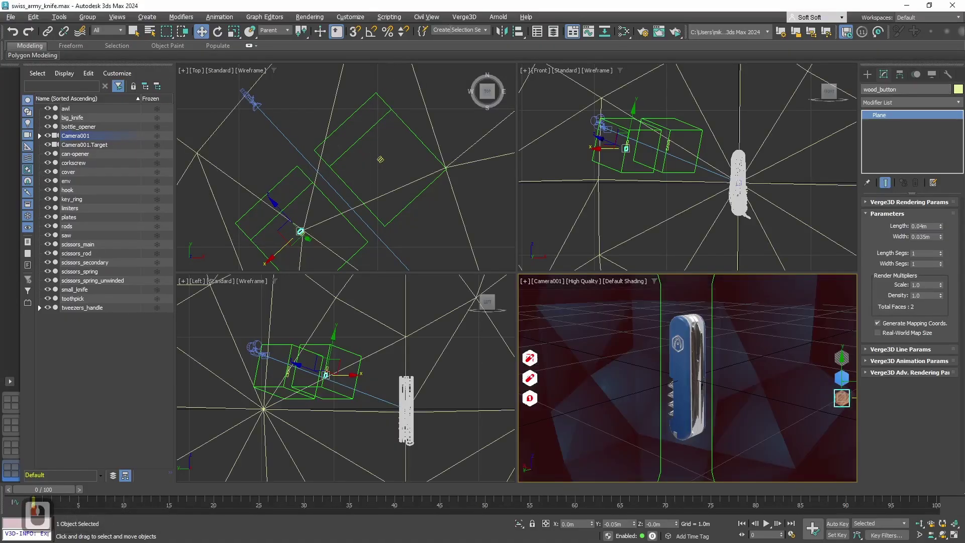
click(464, 17)
click(488, 31)
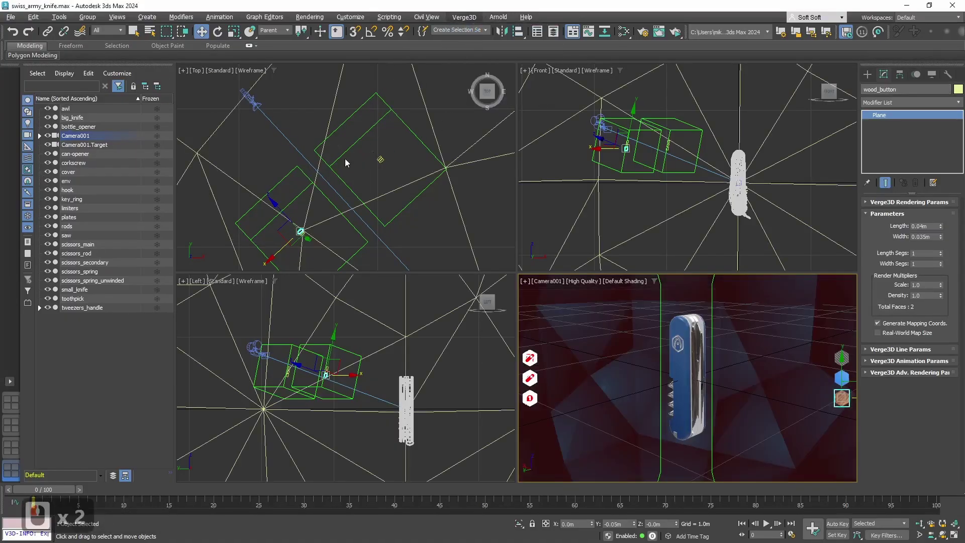
click(198, 120)
click(461, 410)
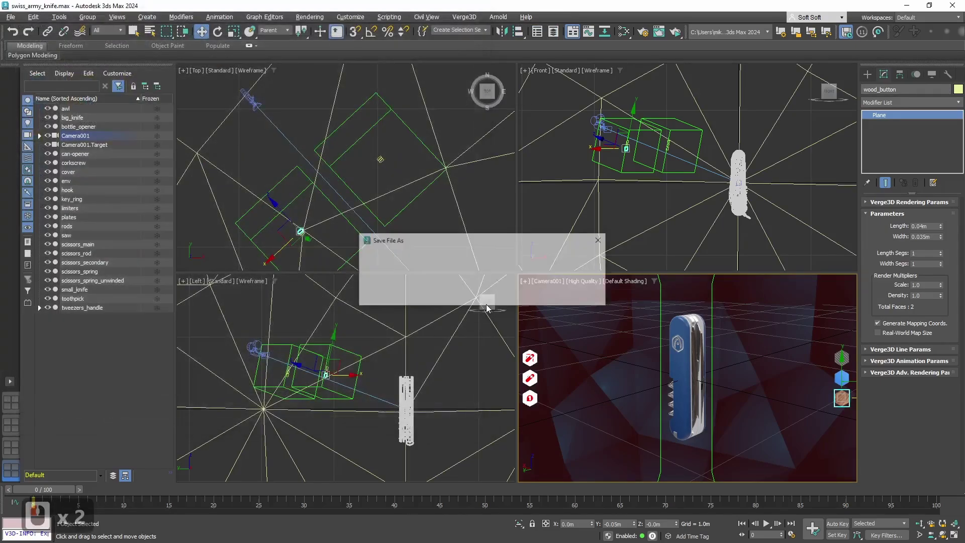
click(547, 292)
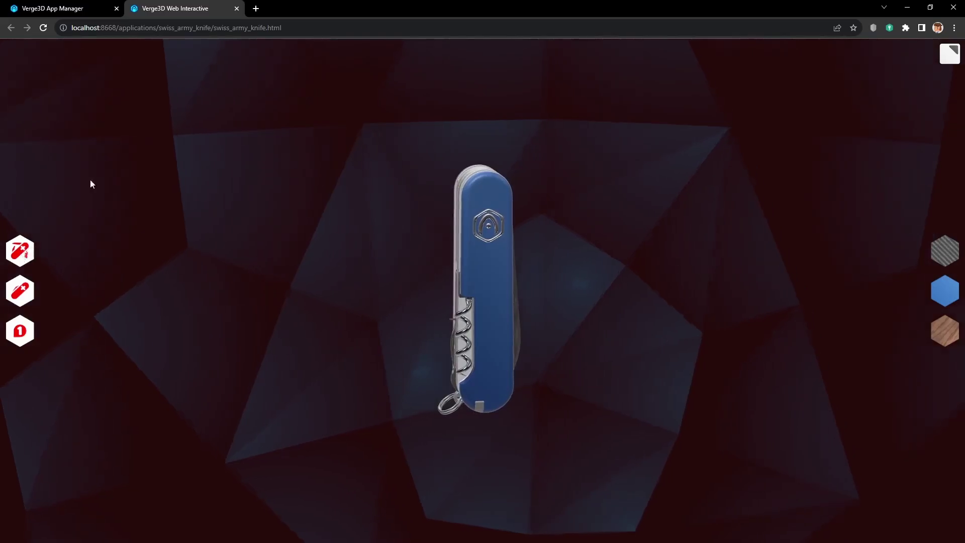
Open the swiss_army_knife app in the Puzzles editor from the Verge3D App Manager in the browser and save its puzzles.
click(81, 7)
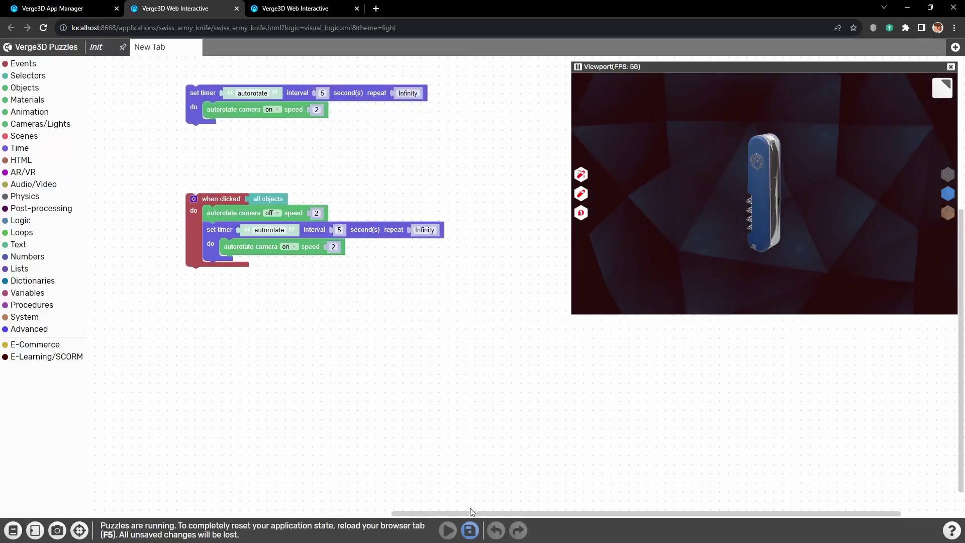
click(470, 531)
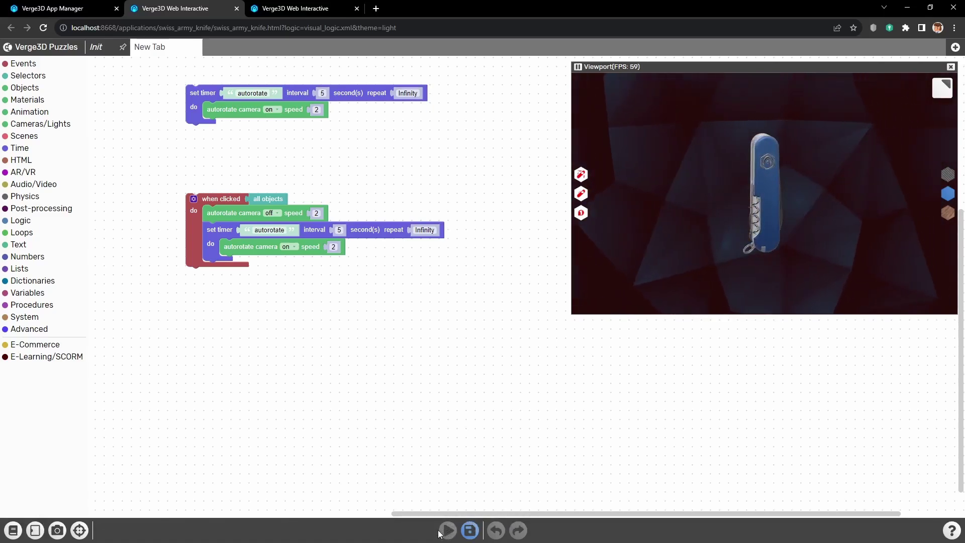
click(469, 528)
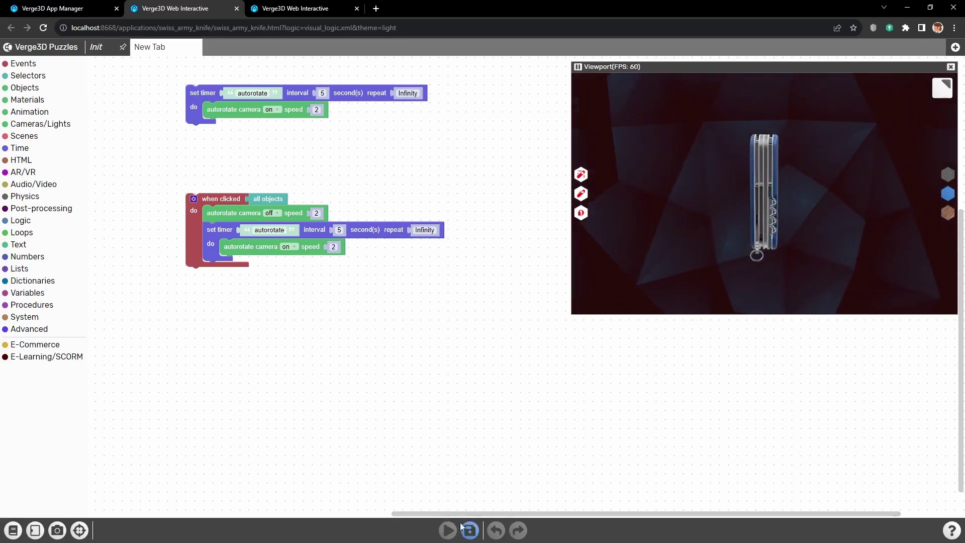
Add the Hovered Cursor example from the puzzles library beneath the existing "when clicked" block.
drag(382, 383, 382, 388)
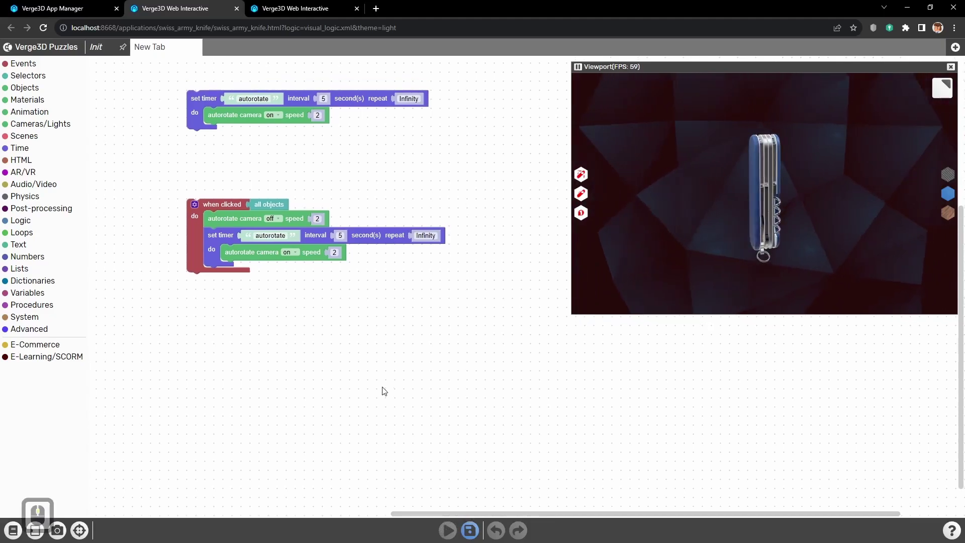
click(14, 530)
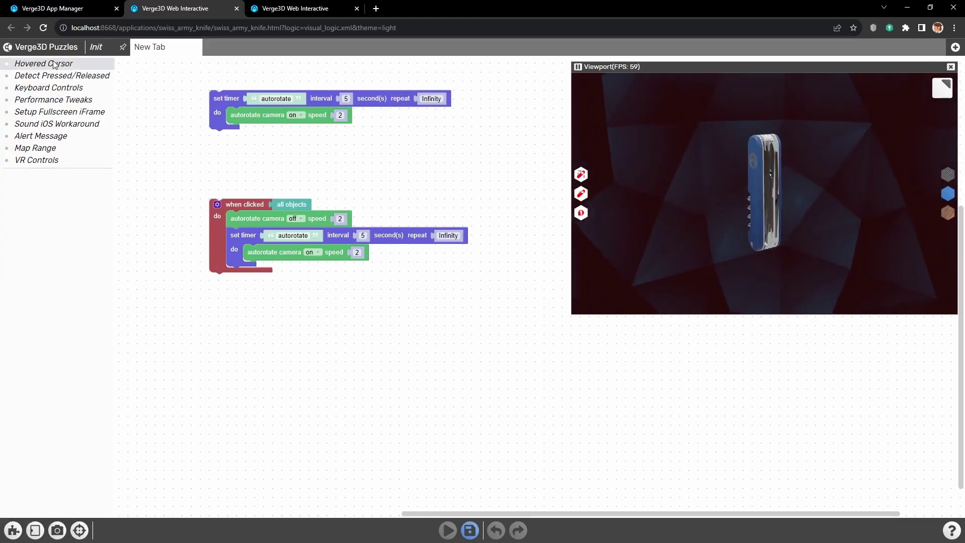
click(31, 65)
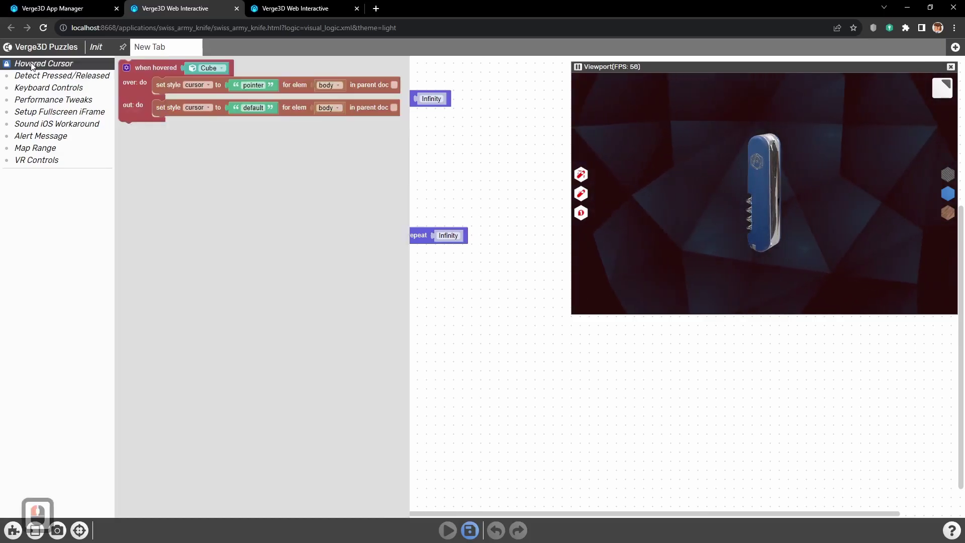
drag(143, 81, 226, 353)
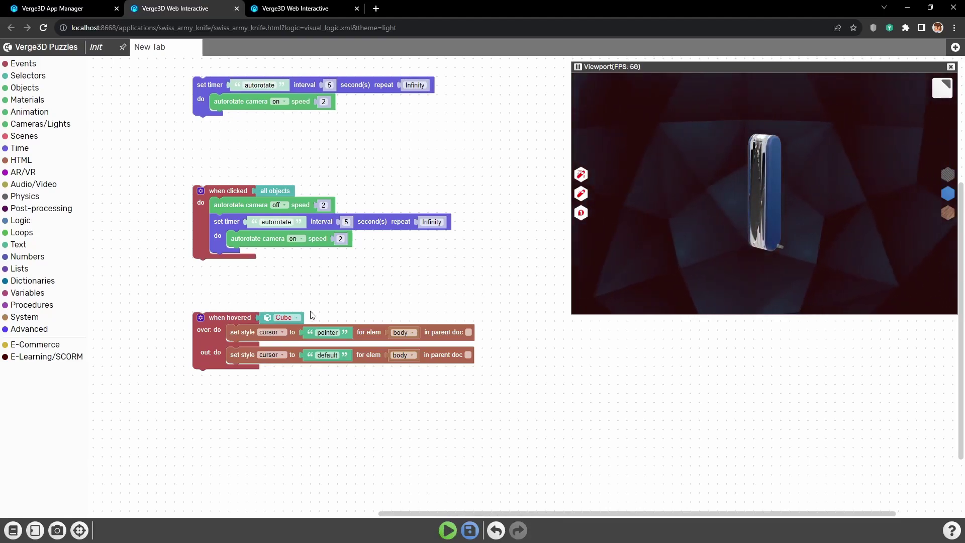
Examine the "when hovered" puzzle's object selector and the cursor styles in its over and out branches.
click(263, 317)
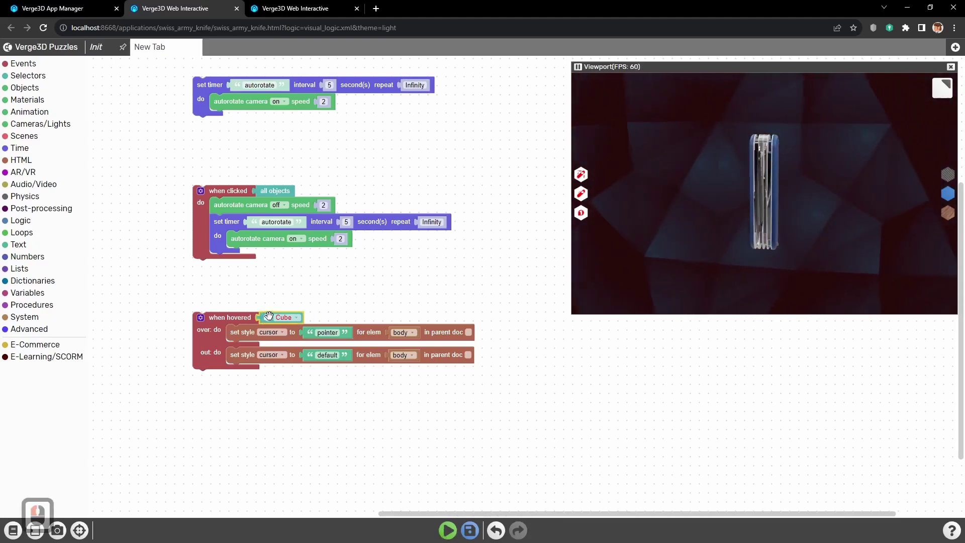
click(206, 334)
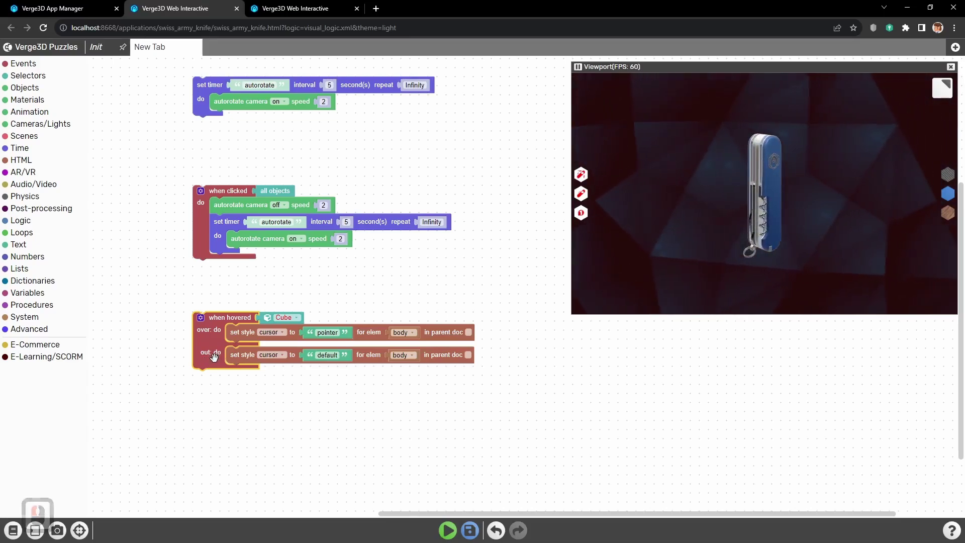
click(244, 332)
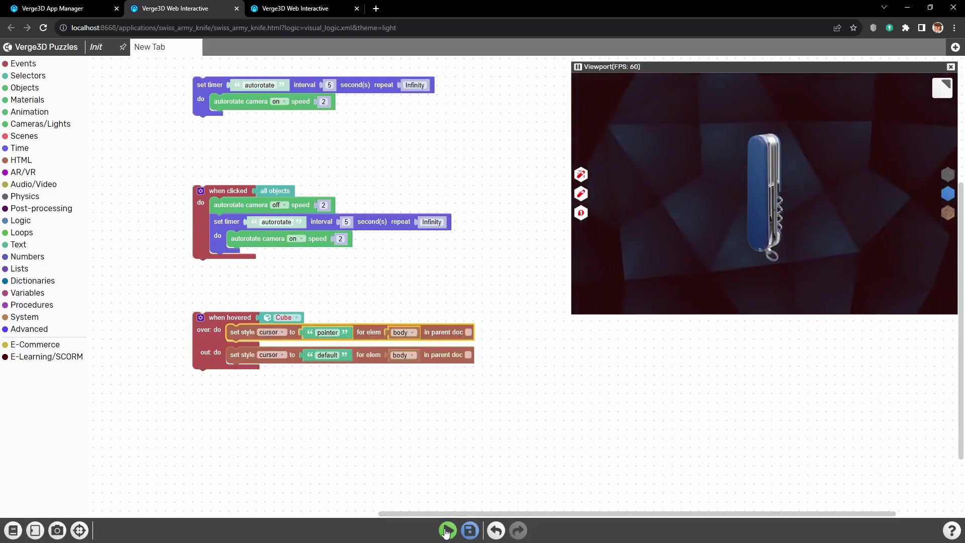
click(348, 358)
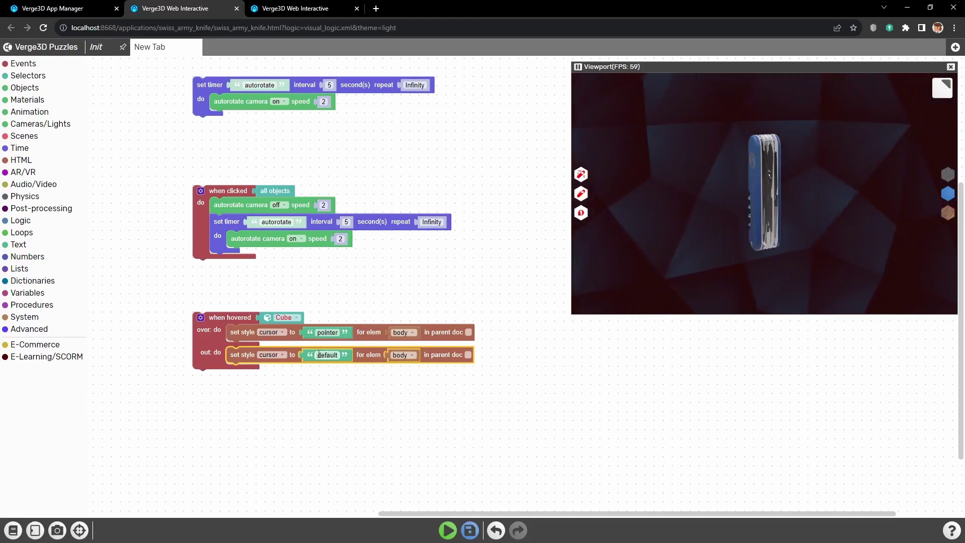
click(342, 356)
click(366, 356)
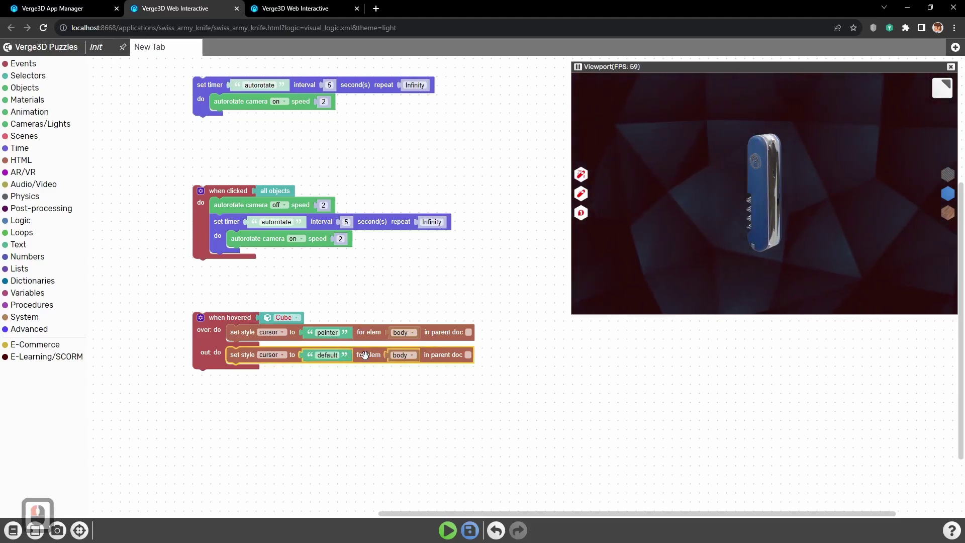
click(285, 316)
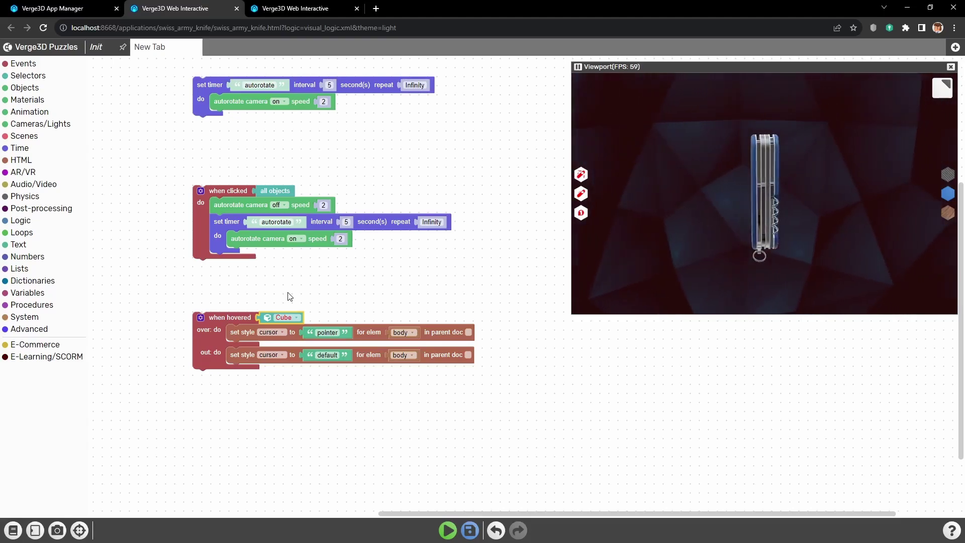
Replace the Cube selector in the "when hovered" puzzle with a "create list with" block.
click(273, 318)
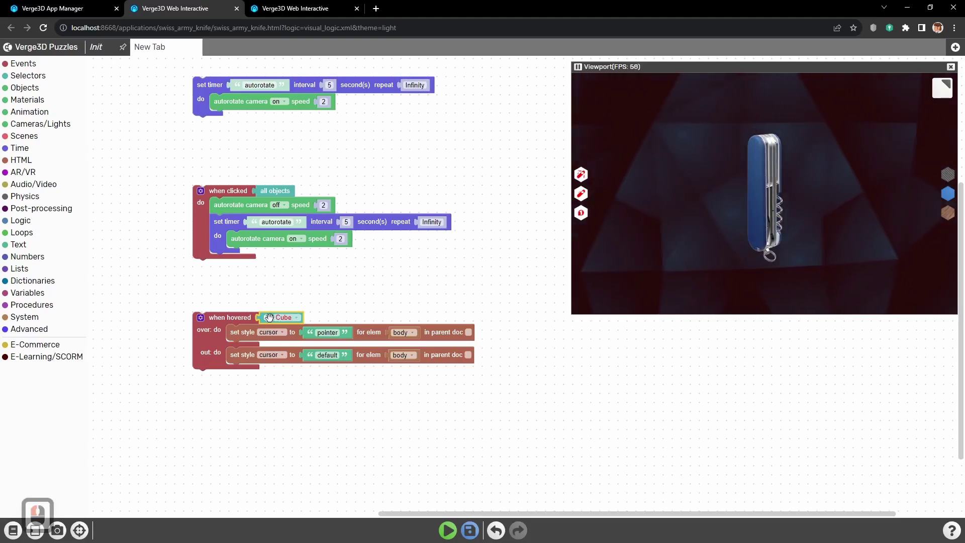
key(Delete)
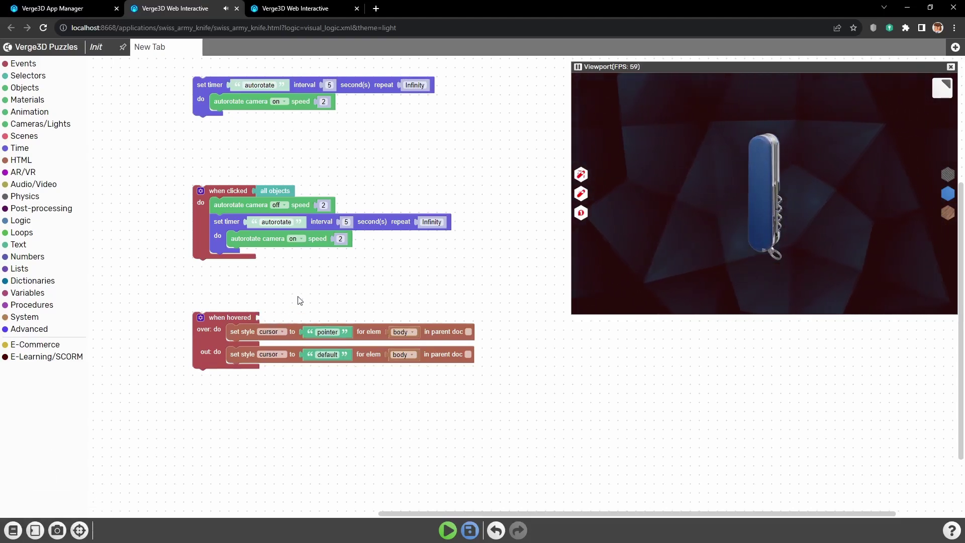
click(206, 339)
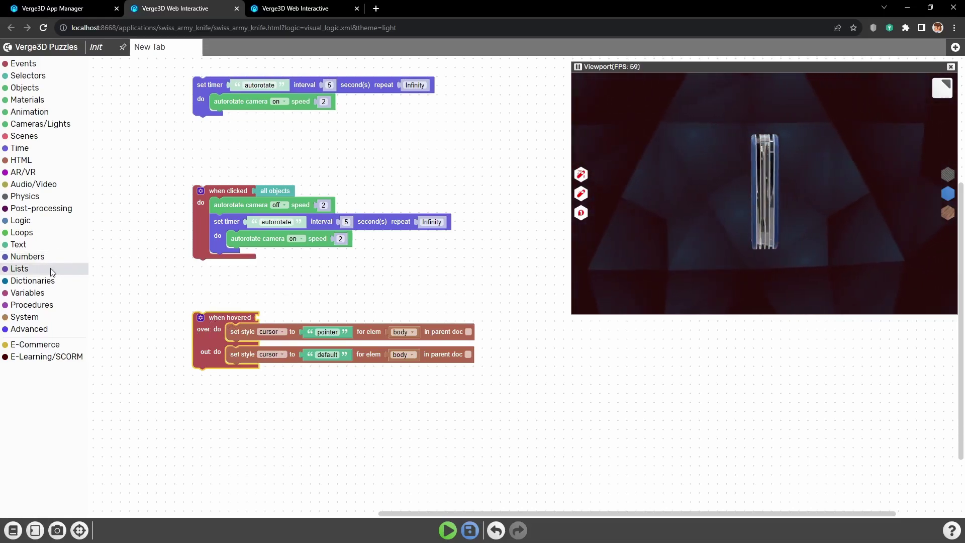
click(36, 270)
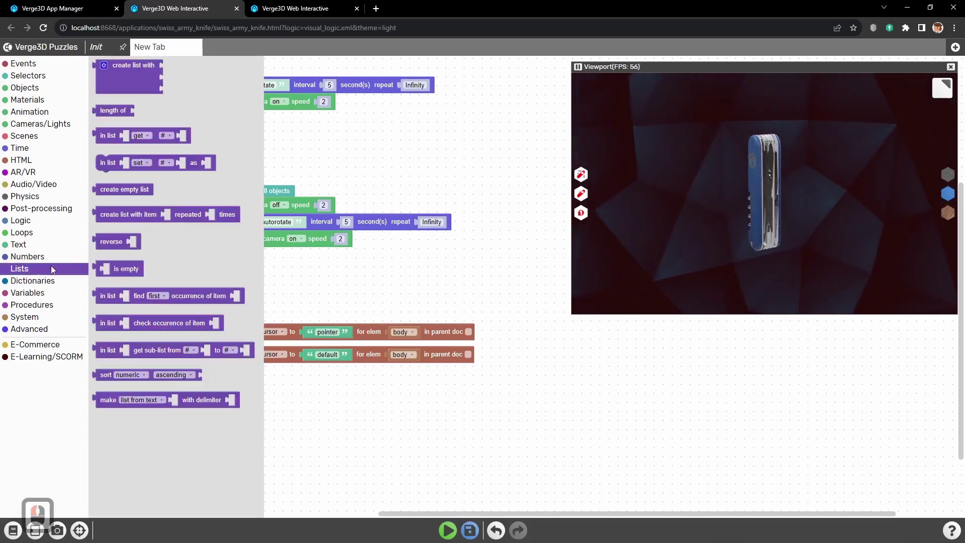
drag(130, 83, 296, 332)
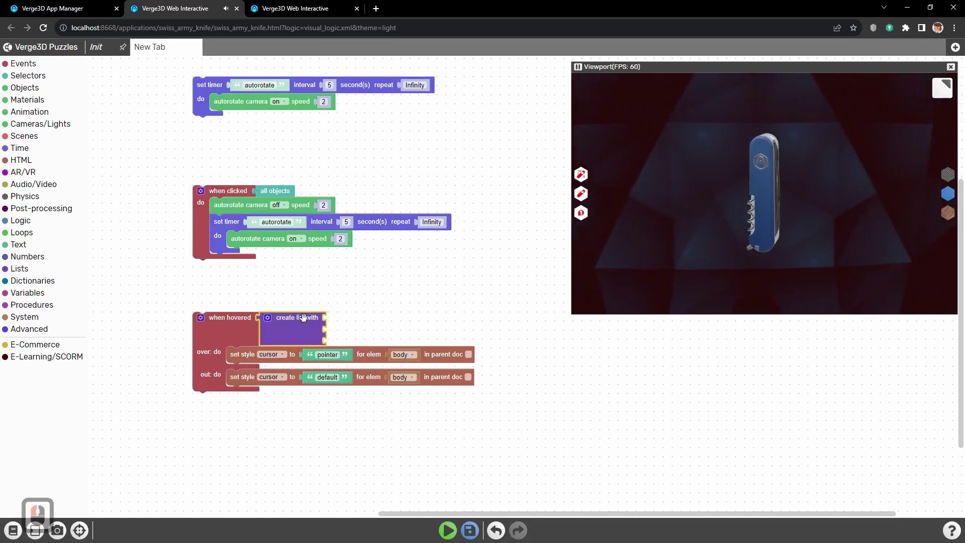
click(358, 309)
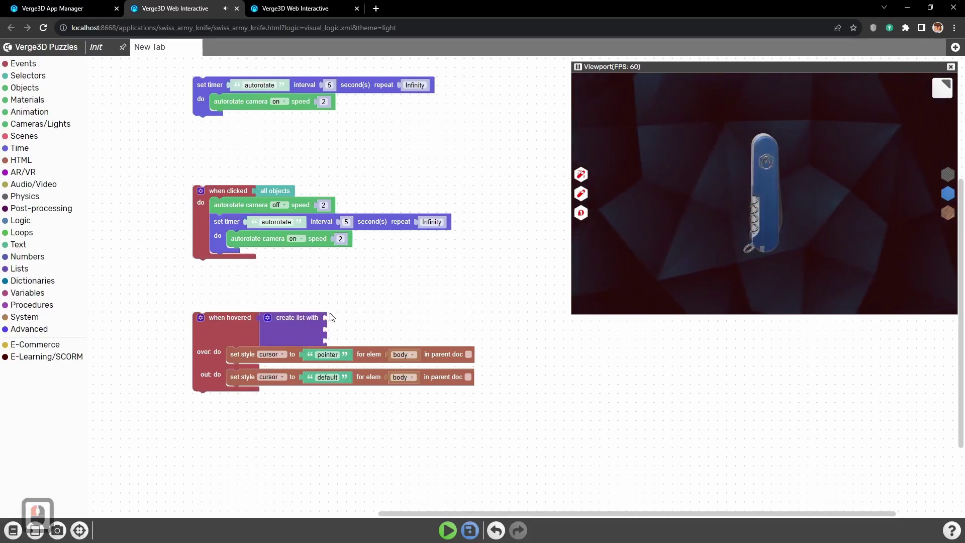
Extend the "create list with" block of the hover puzzle to six items.
click(267, 319)
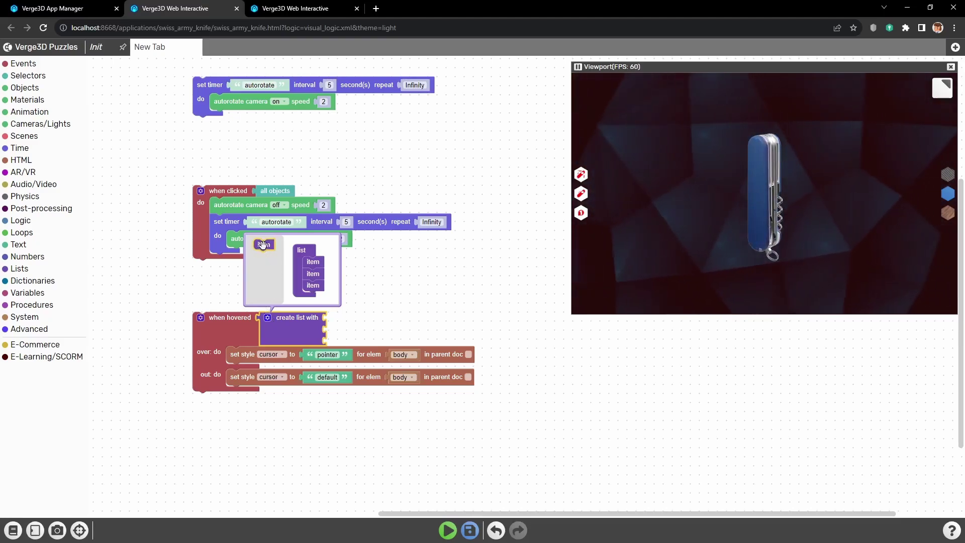
drag(262, 244, 296, 276)
drag(268, 237, 311, 296)
click(267, 318)
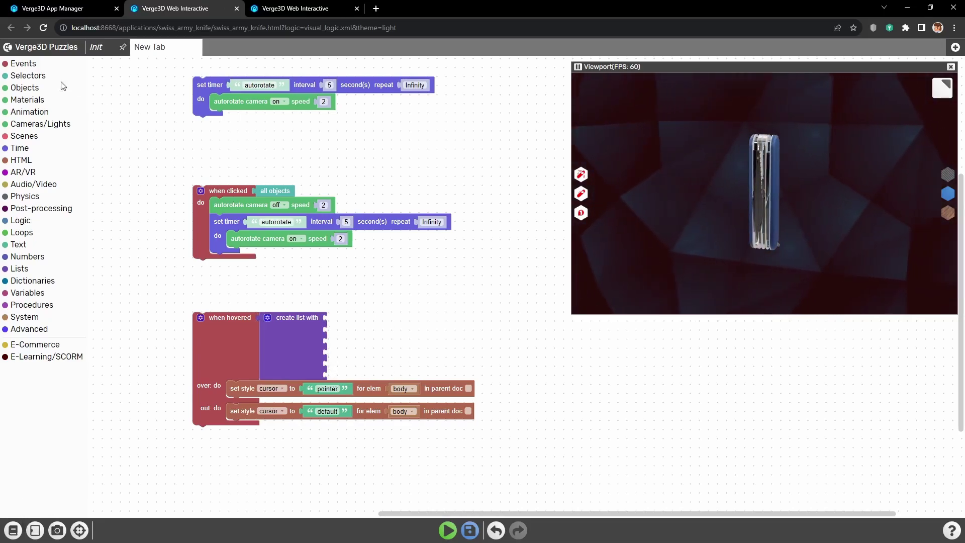
Place an object selector beside the hover list and set it to unfold_knife_button.
click(28, 77)
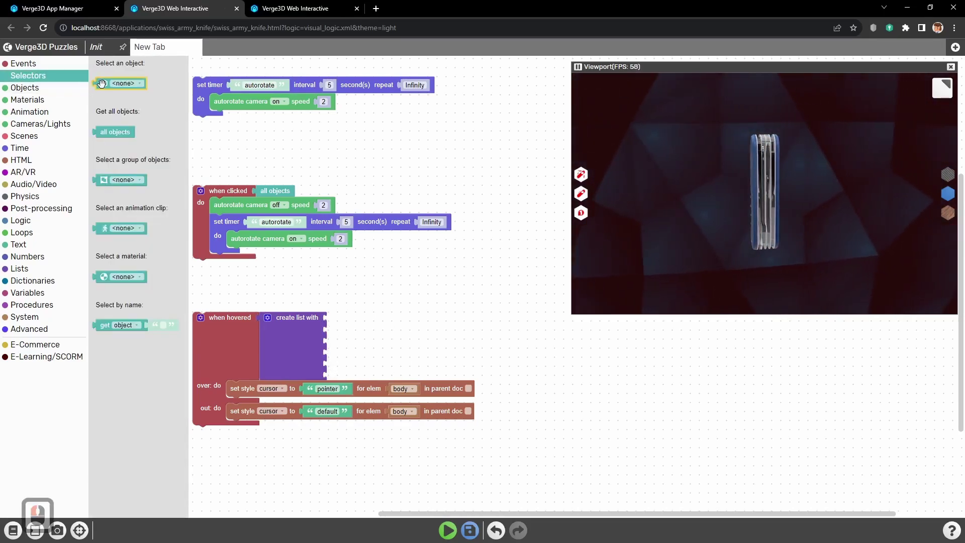
drag(106, 80, 375, 319)
click(399, 319)
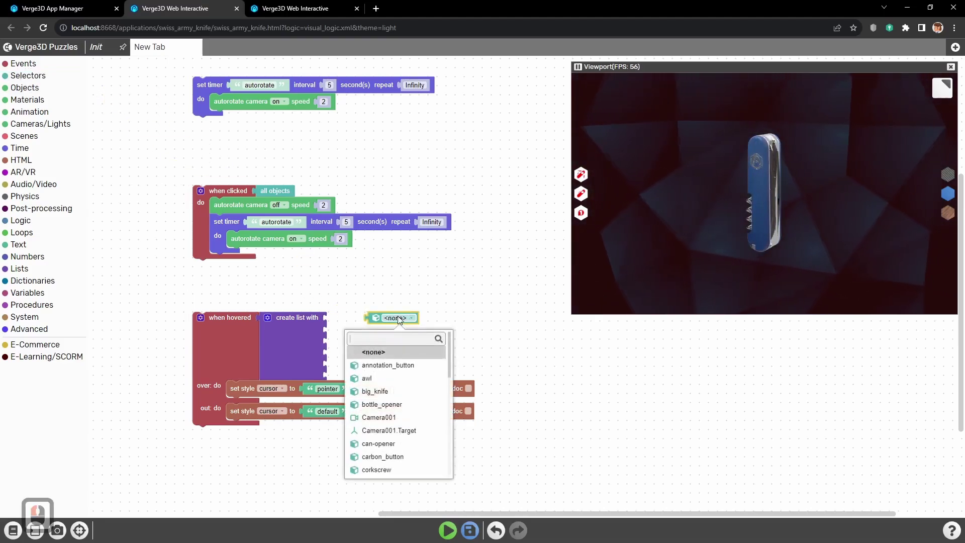
text(but)
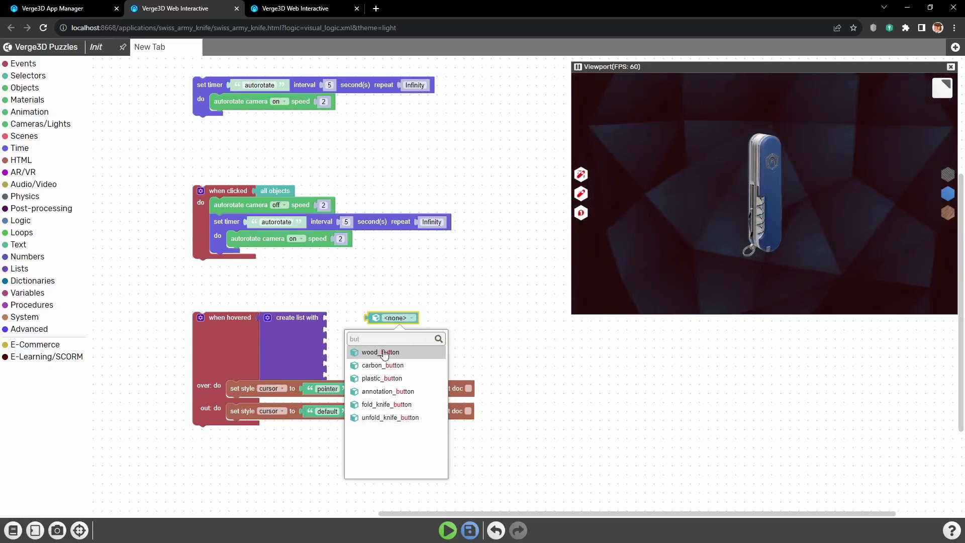
click(371, 421)
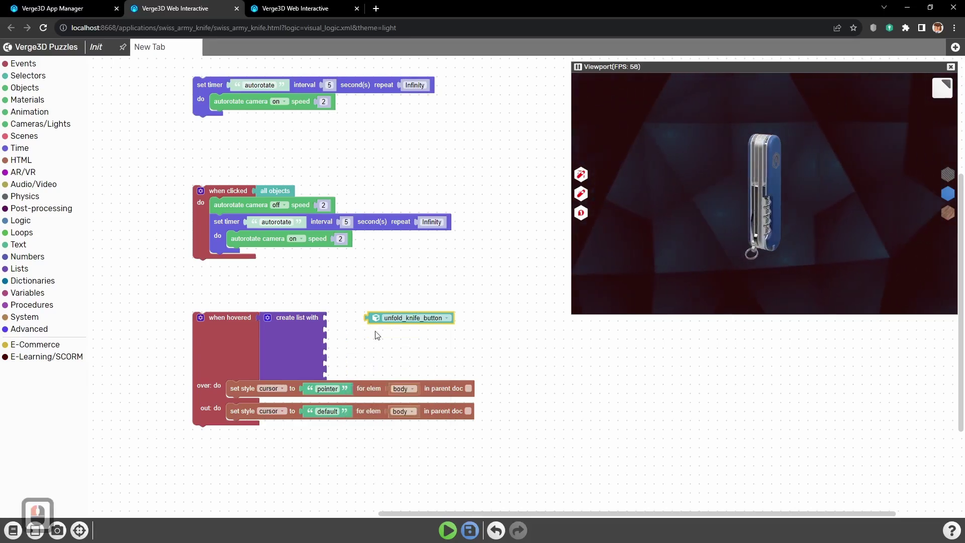
Attach the unfold_knife_button selector as the hover list's first item and add a copy set to fold_knife_button as the second.
drag(374, 319, 334, 319)
key(ctrl+c)
key(ctrl+v)
drag(507, 318, 335, 331)
click(362, 332)
text(bu)
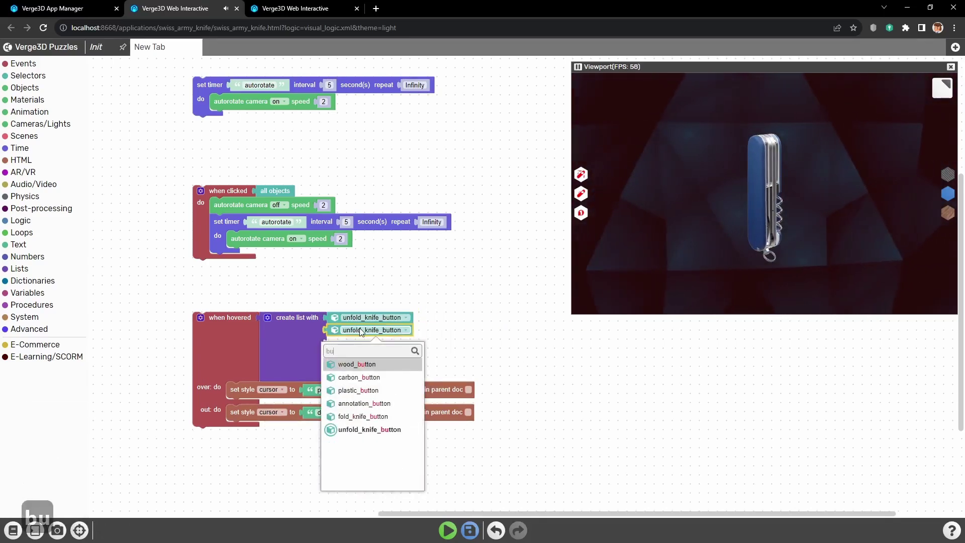
click(360, 416)
Duplicate the fold_knife_button selector into the hover list's third slot and set the copy to annotation_button.
click(335, 331)
key(ctrl+c)
key(ctrl+v)
drag(516, 317, 345, 344)
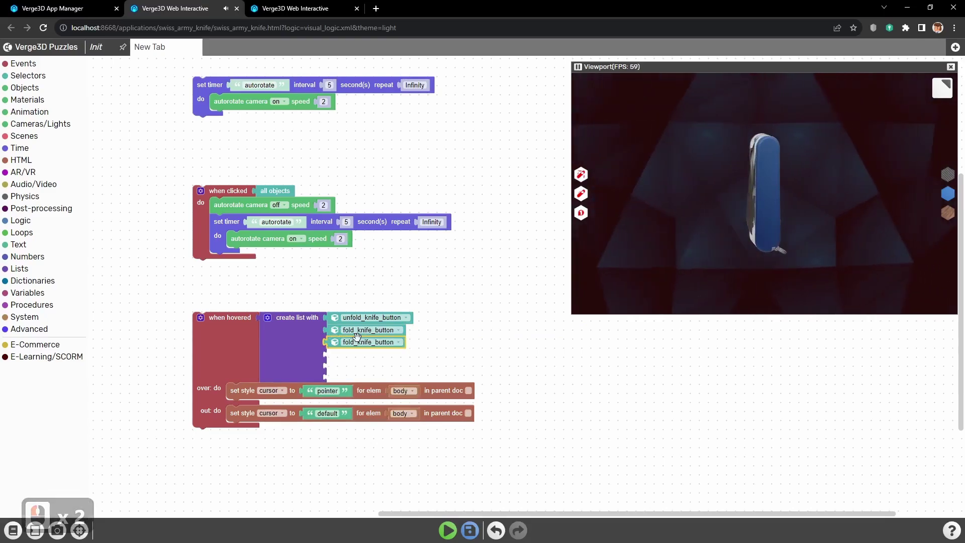
click(346, 342)
click(352, 415)
Duplicate the annotation_button selector into the hover list's fourth slot and set the copy to wood_button.
key(ctrl+c)
key(ctrl+v)
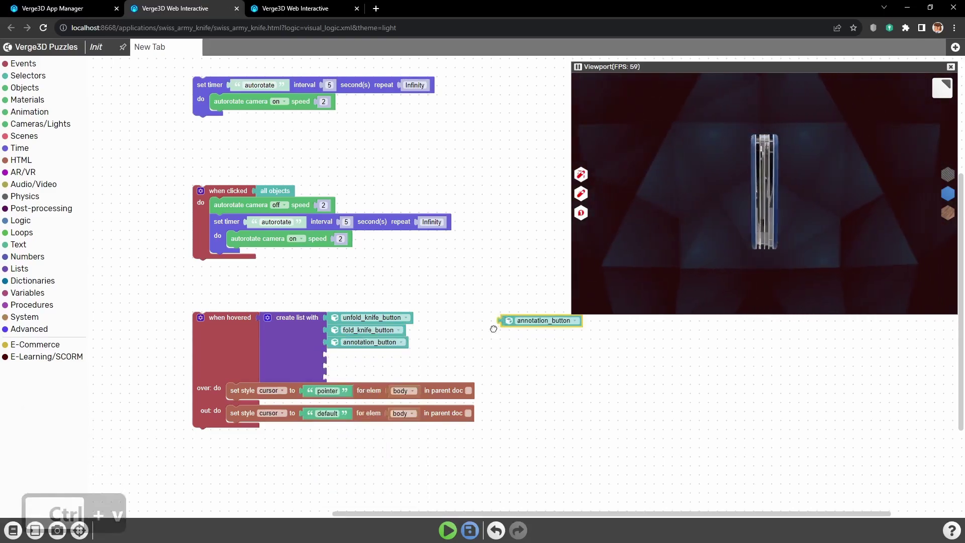
drag(500, 319, 343, 355)
click(369, 354)
click(351, 390)
Duplicate the wood_button selector into the hover list's fifth slot and set the copy to carbon_button.
click(335, 355)
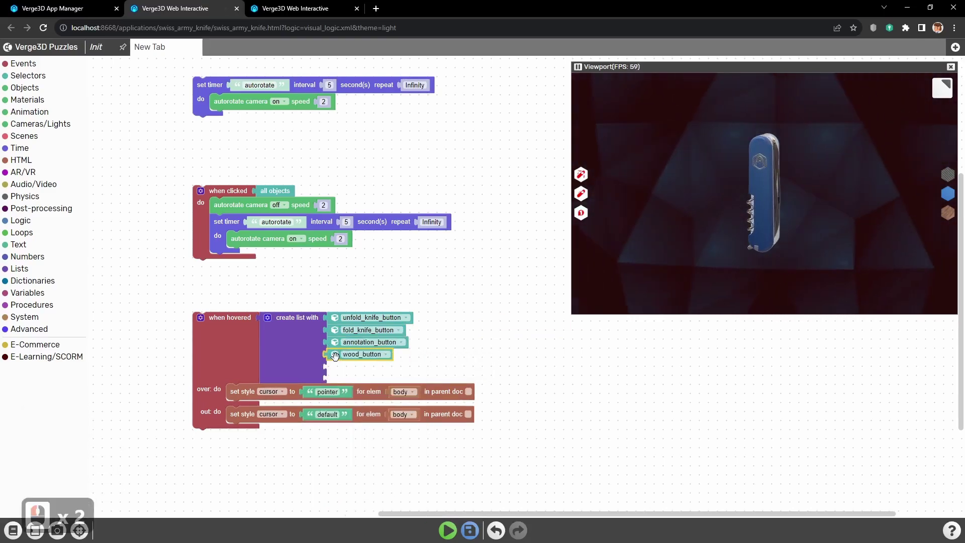
key(ctrl+c)
key(ctrl+v)
drag(513, 312, 347, 368)
click(352, 367)
text(but)
key(Down)
key(Return)
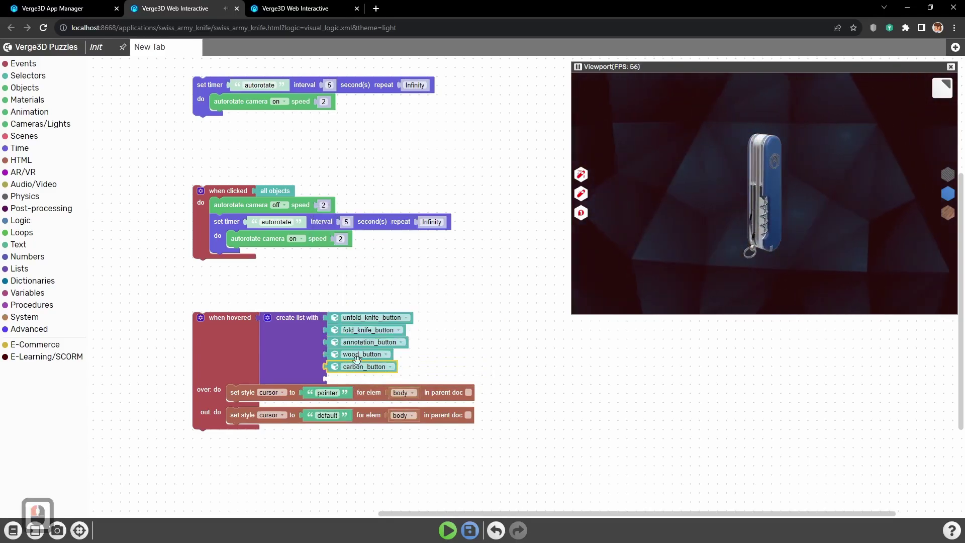
Fill the hover list's last slot with a copy of the carbon_button selector set to plastic_button.
key(ctrl+c)
key(ctrl+v)
drag(493, 322, 343, 380)
click(353, 379)
text(but)
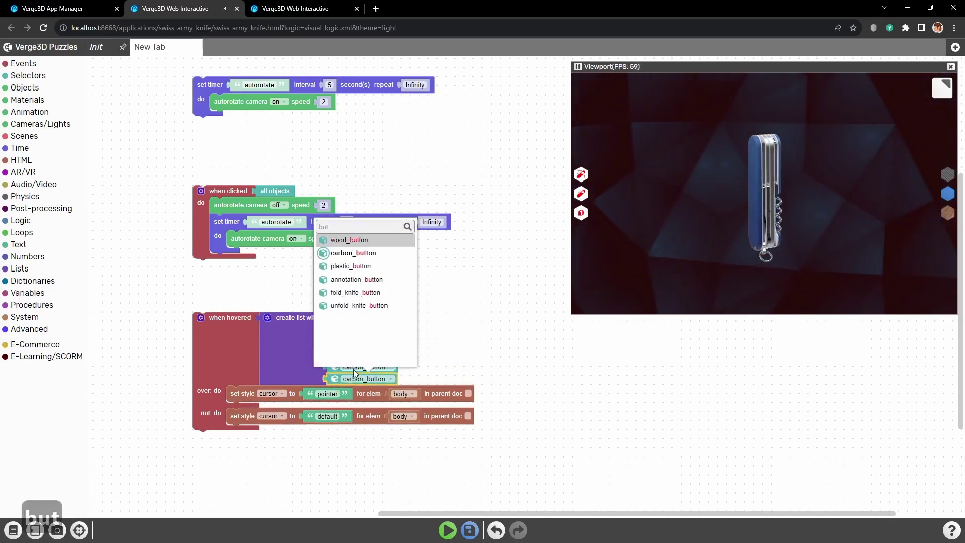
click(352, 267)
Save the puzzles, then reload the running swiss_army_knife app page and rotate the knife to test the interaction.
middle_drag(508, 346, 505, 335)
click(469, 530)
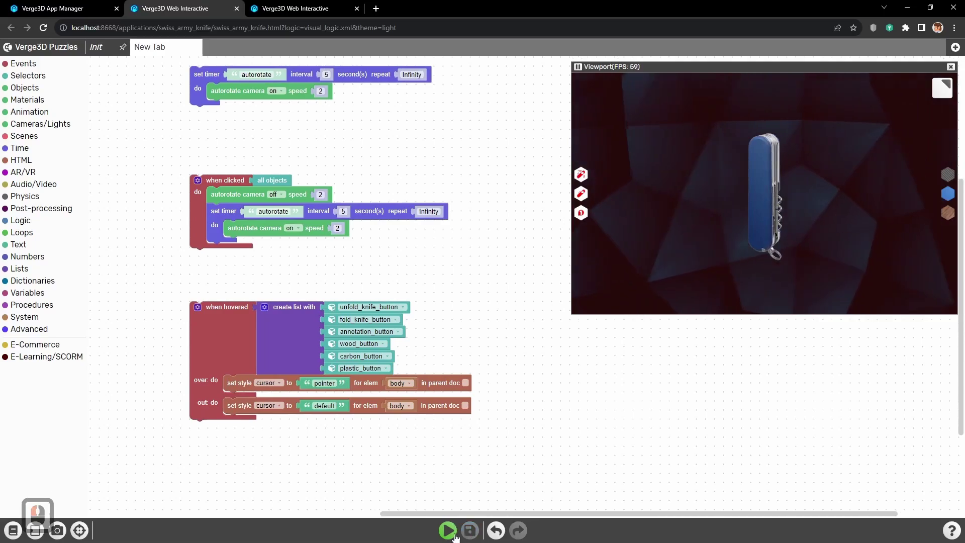
click(296, 8)
key(ctrl+r)
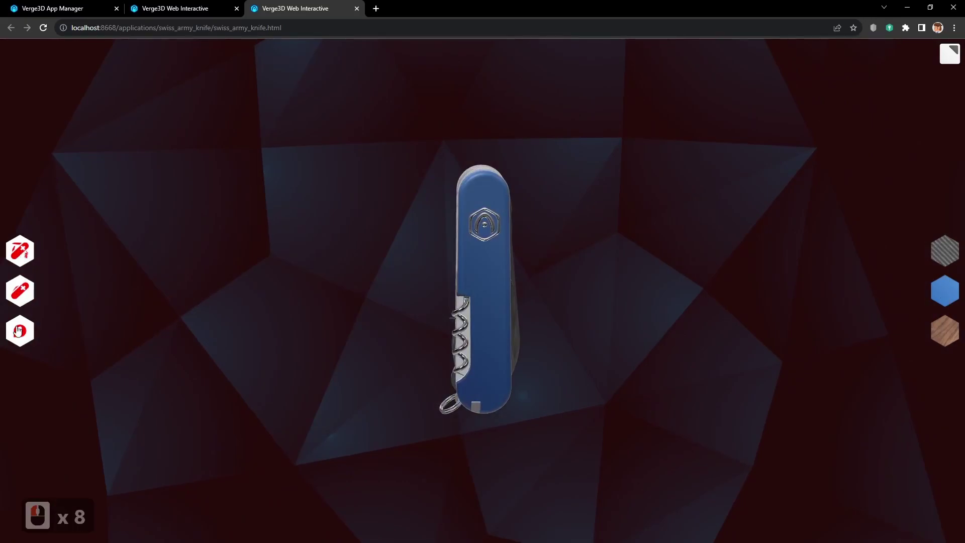
drag(389, 292, 449, 286)
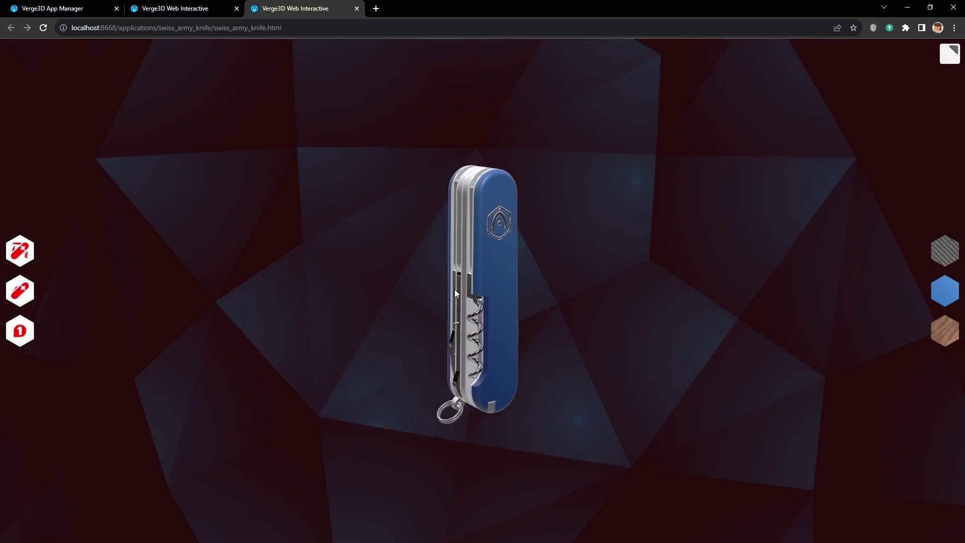